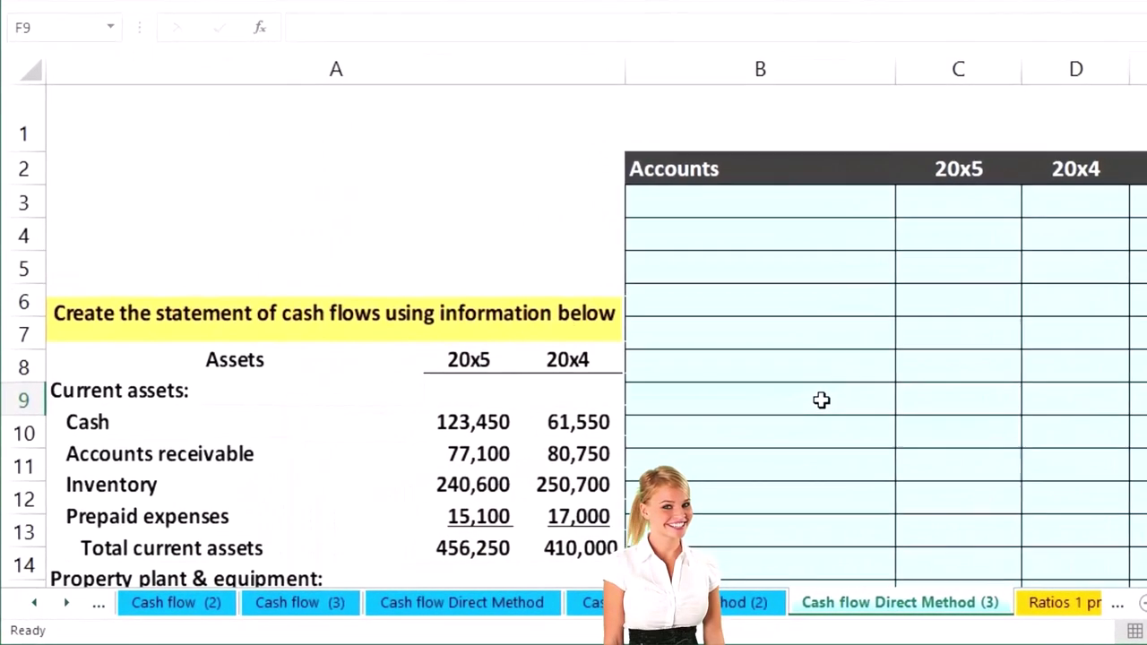
# Look over the cash flow worksheet layout, the balance sheet, the income statement and the additional information on equipment and loans
pyautogui.hscroll(5, 821, 400)
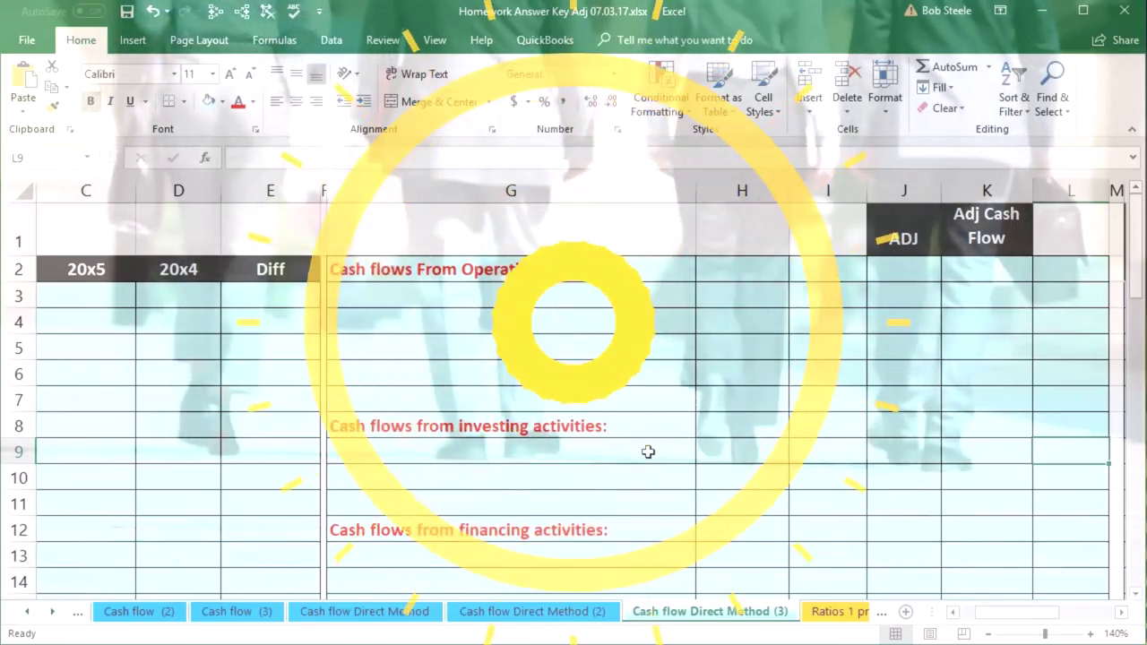
pyautogui.press('Left')
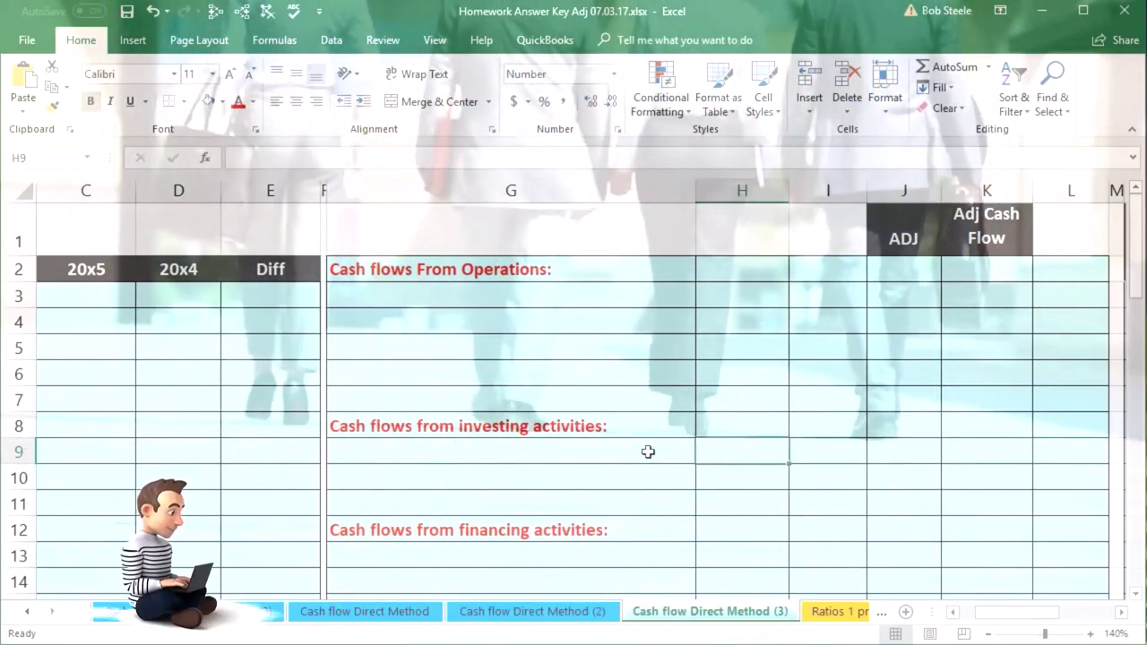
pyautogui.press('Home')
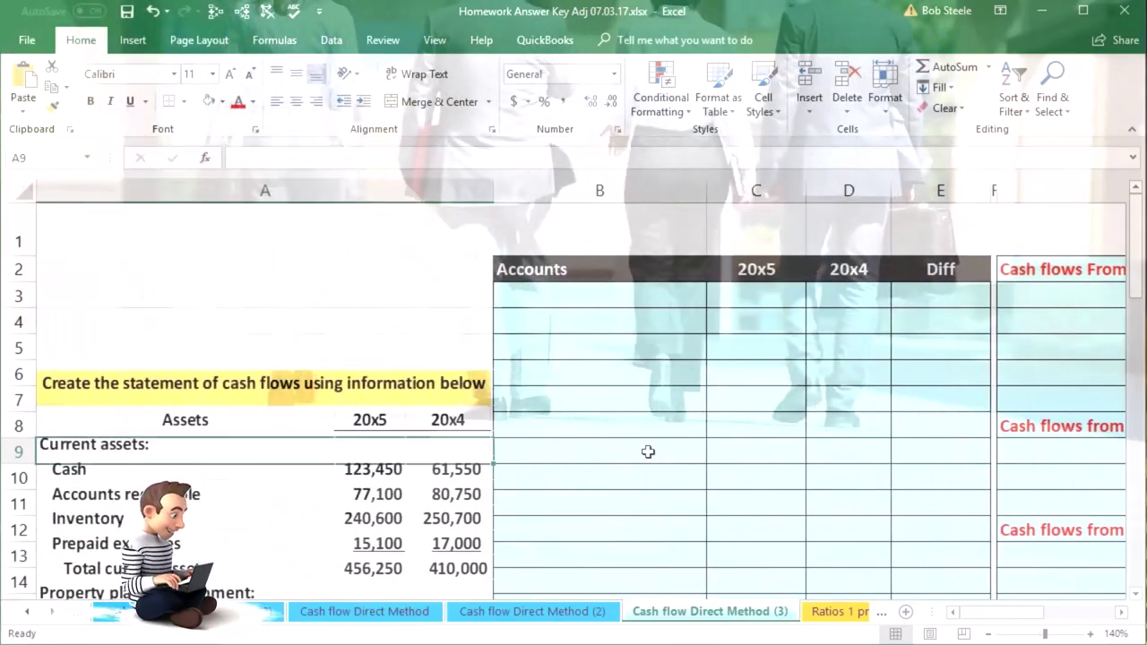
pyautogui.scroll(-2, 648, 452)
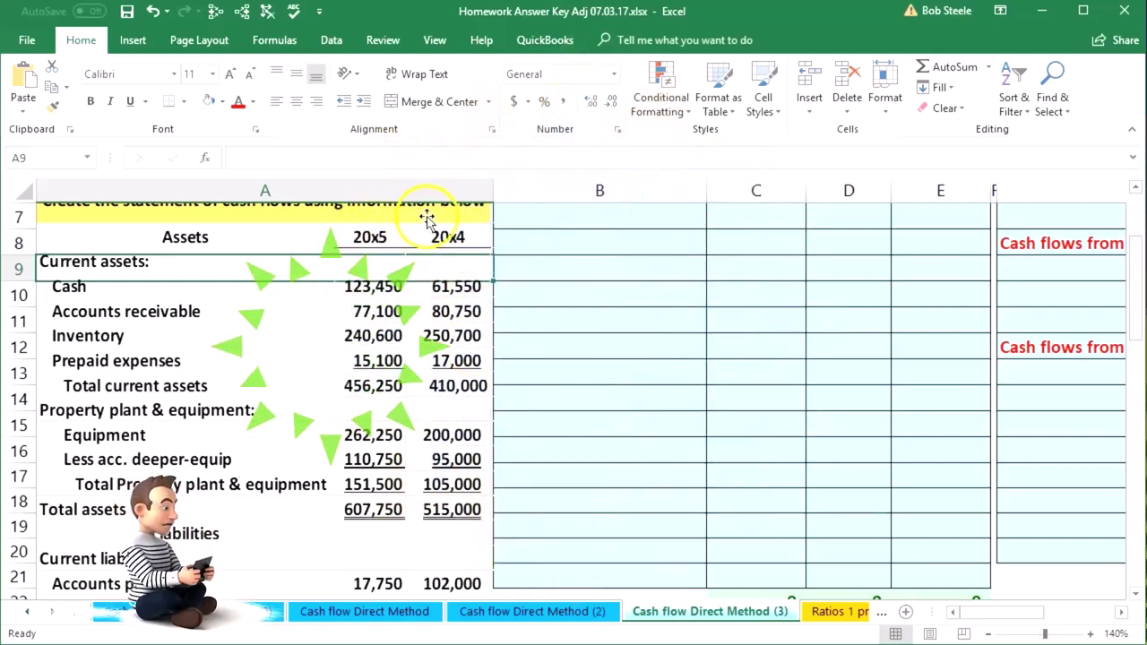
pyautogui.click(589, 283)
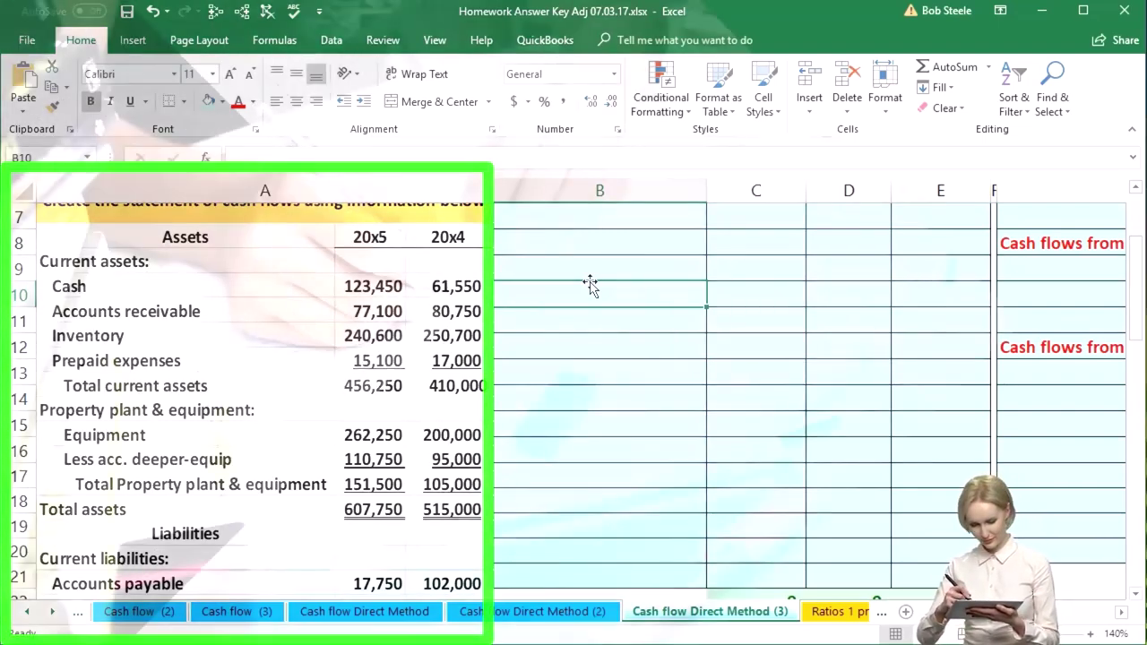
pyautogui.scroll(-3, 589, 285)
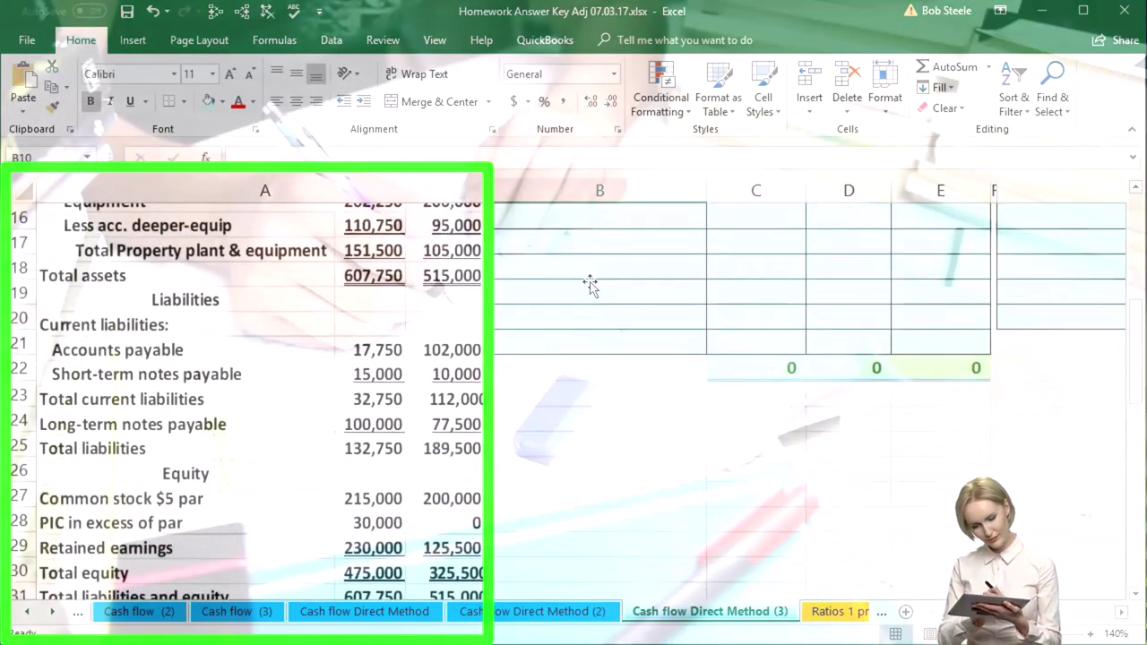
pyautogui.scroll(-5, 589, 285)
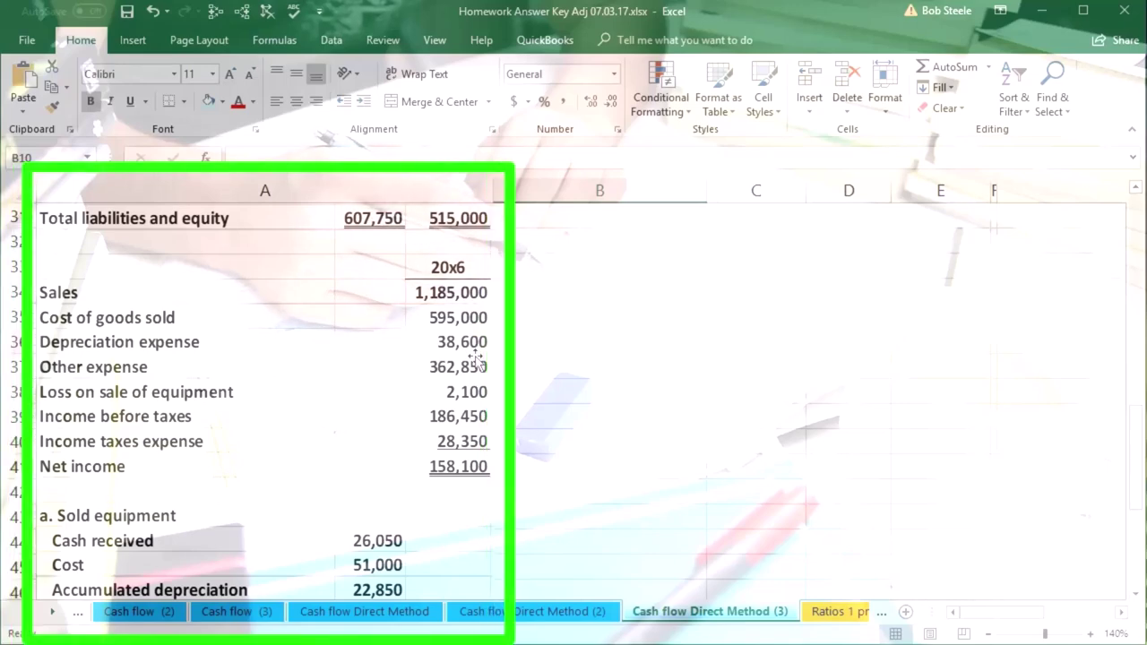
pyautogui.scroll(-2, 475, 358)
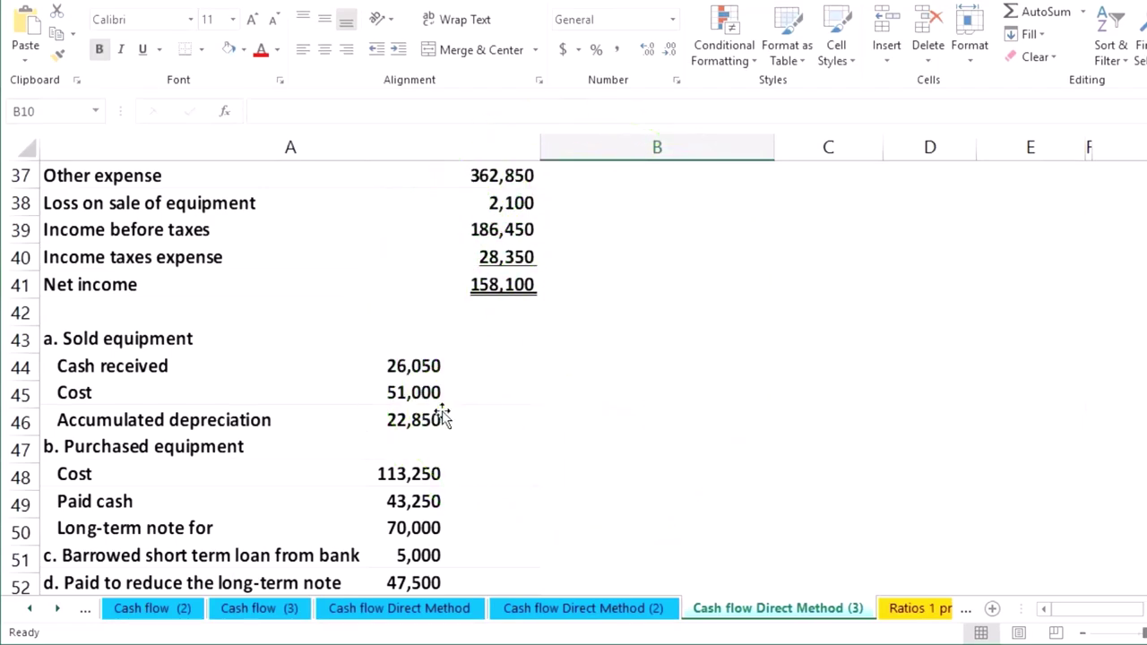
# Review the income statement and the balance sheet accounts again alongside the empty Accounts comparison table
pyautogui.scroll(2, 445, 417)
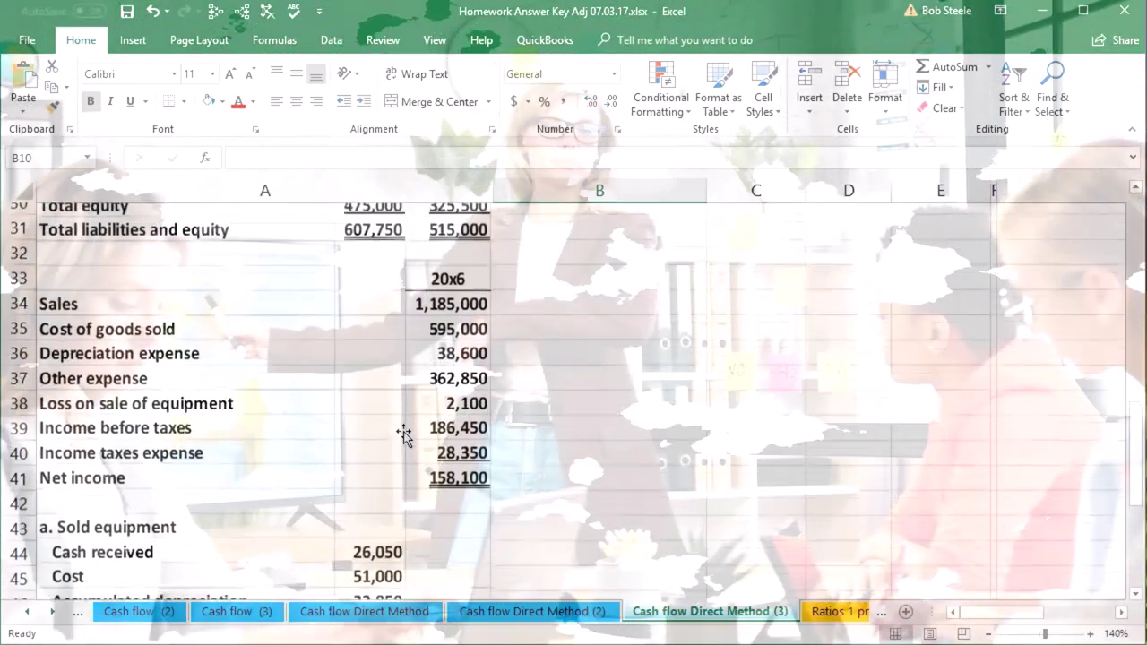
pyautogui.scroll(3, 404, 435)
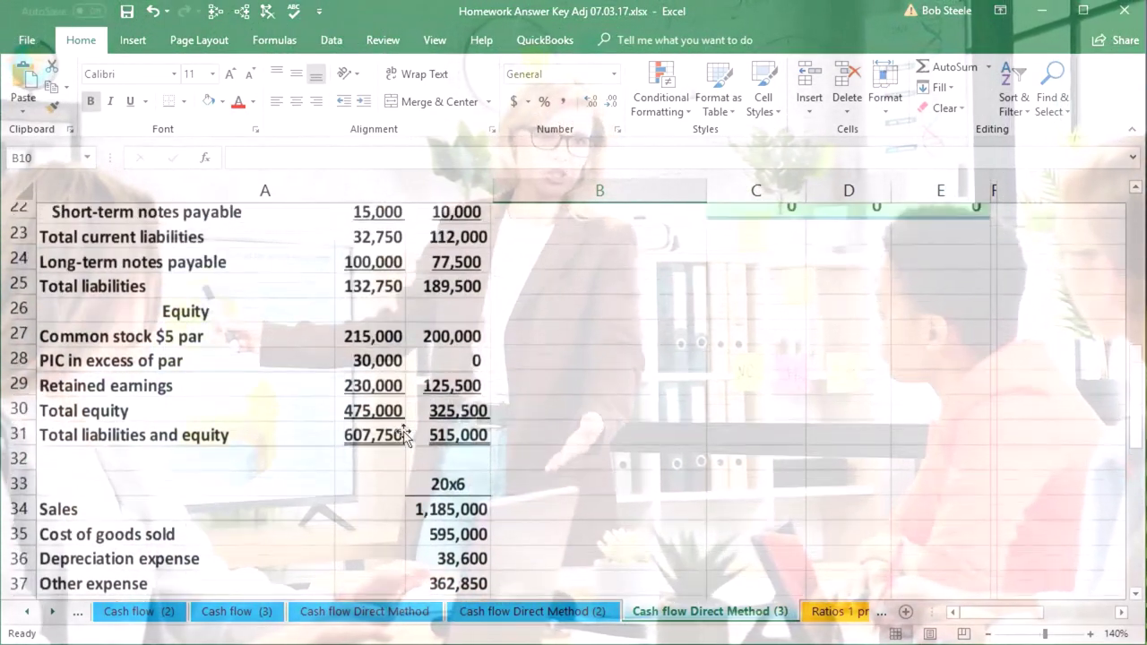
pyautogui.scroll(1, 404, 435)
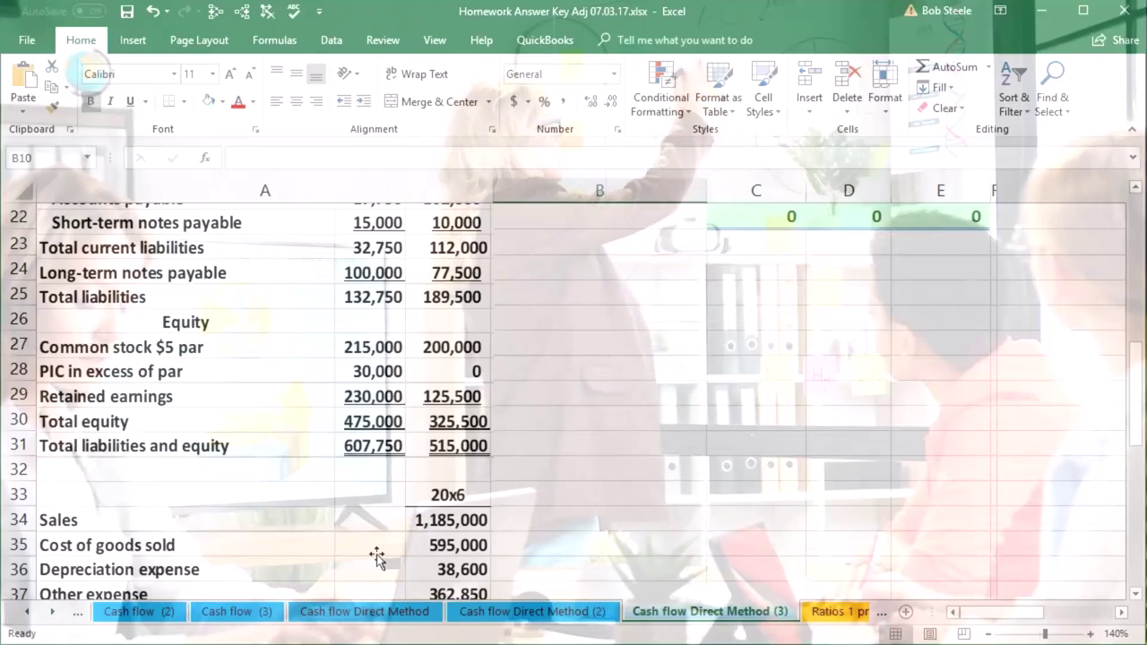
pyautogui.scroll(3, 376, 557)
pyautogui.scroll(3, 376, 557)
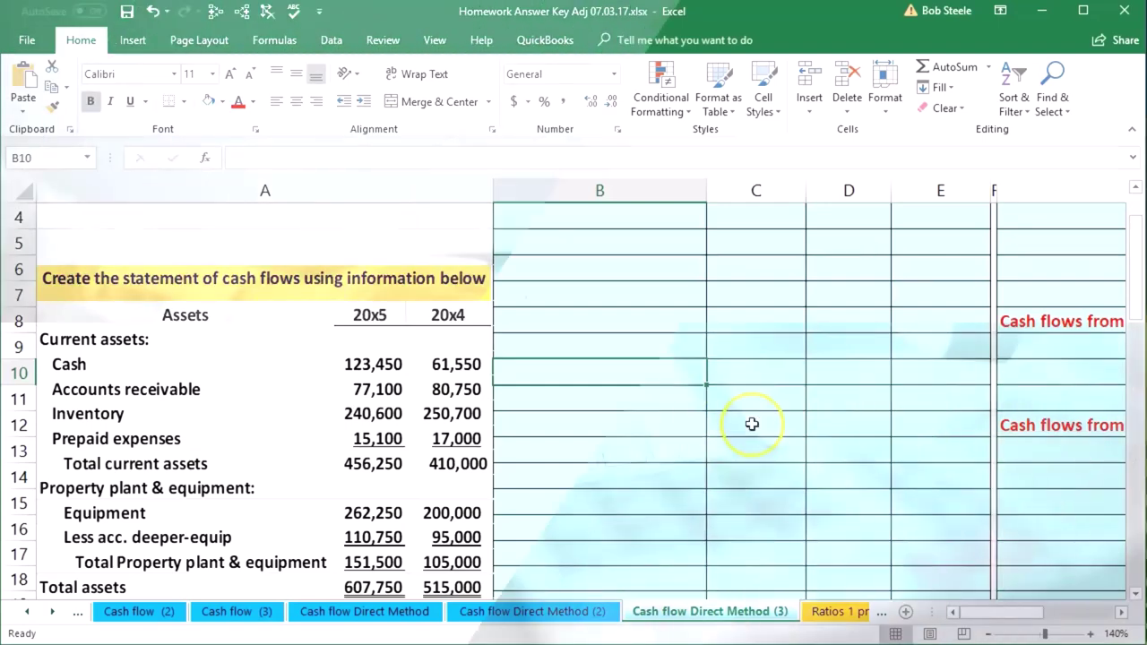
pyautogui.scroll(1, 663, 389)
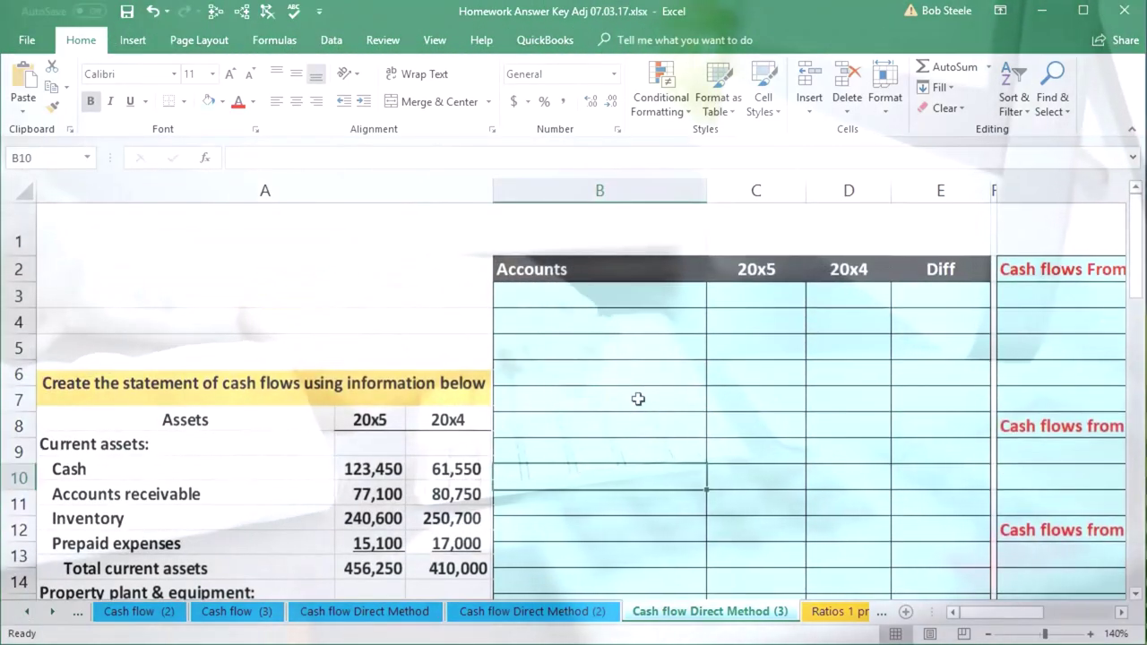
pyautogui.scroll(-1, 581, 443)
pyautogui.scroll(-1, 576, 446)
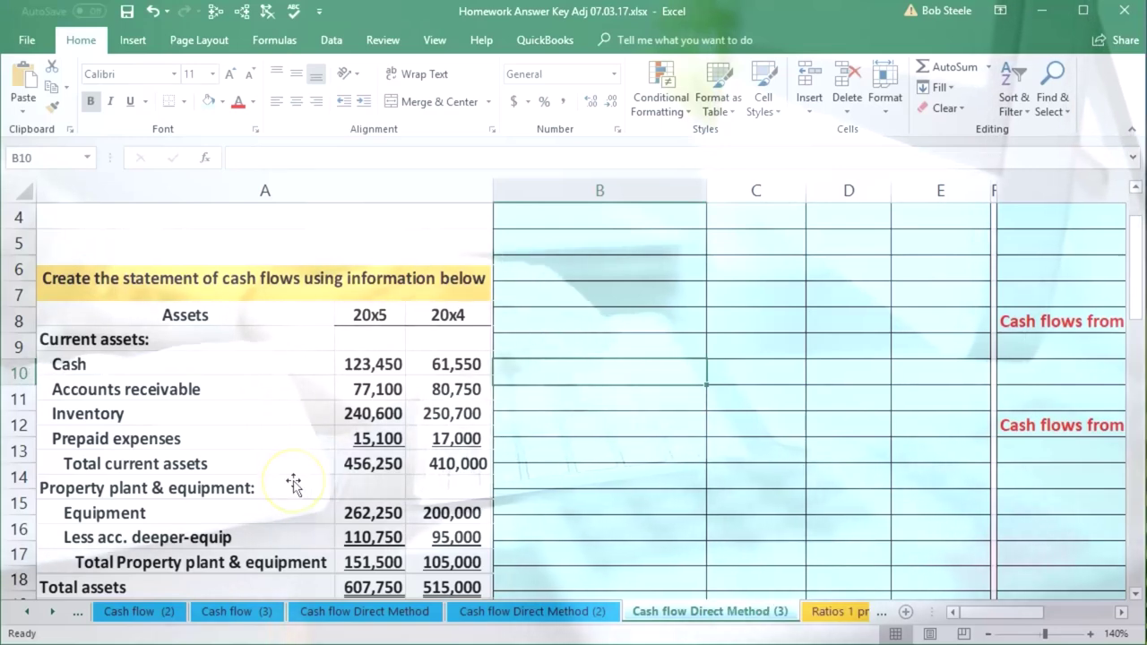
pyautogui.scroll(-1, 294, 484)
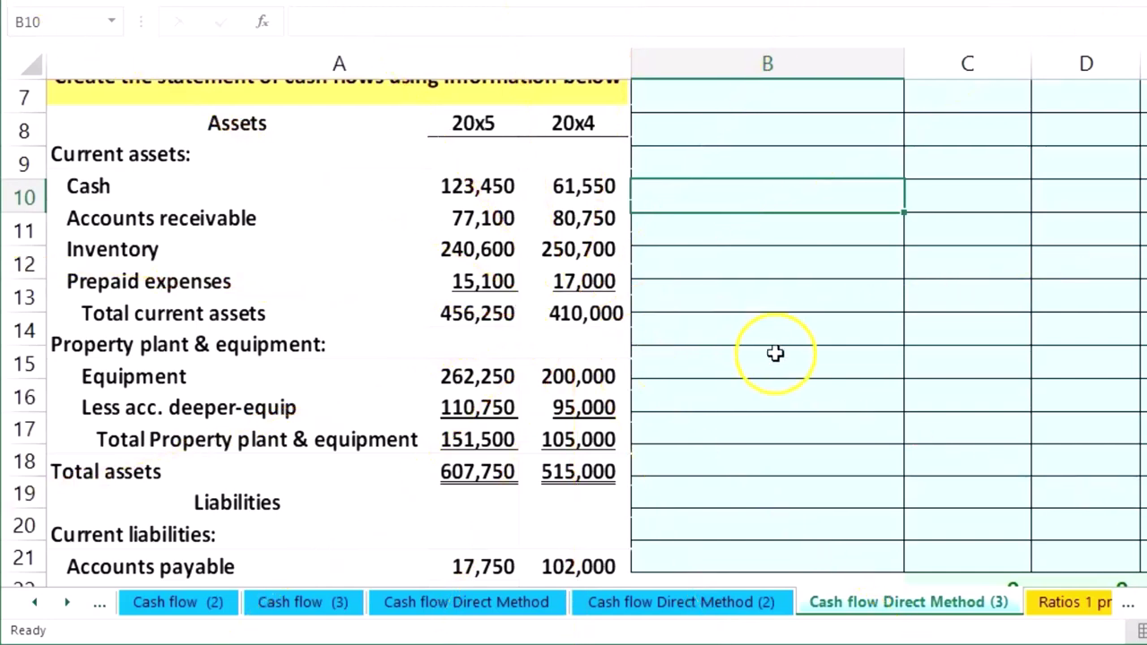
# Paste the account name Cash into cell B3, the first row of the Accounts table
pyautogui.scroll(1, 775, 354)
pyautogui.click(713, 187)
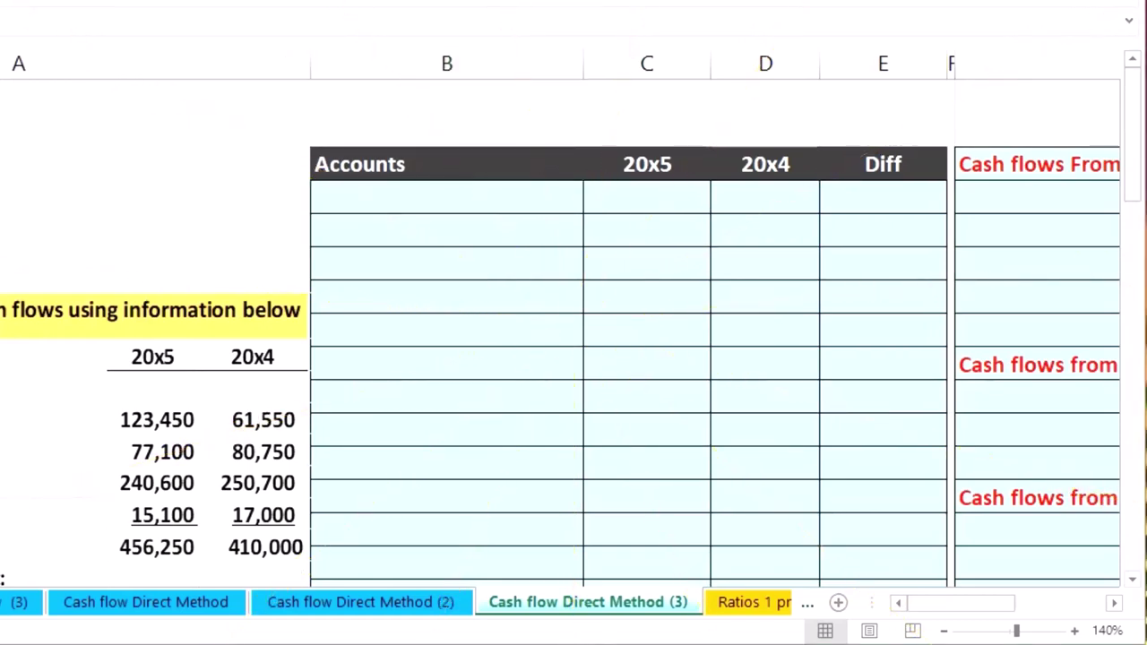
pyautogui.rightClick(478, 188)
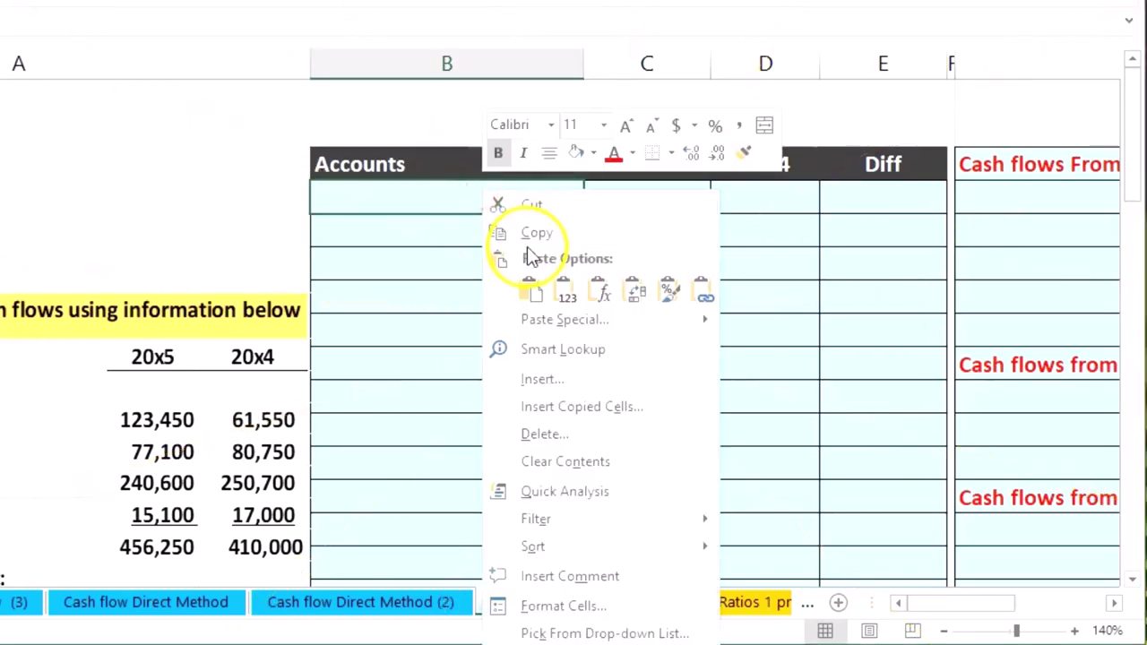
pyautogui.click(531, 285)
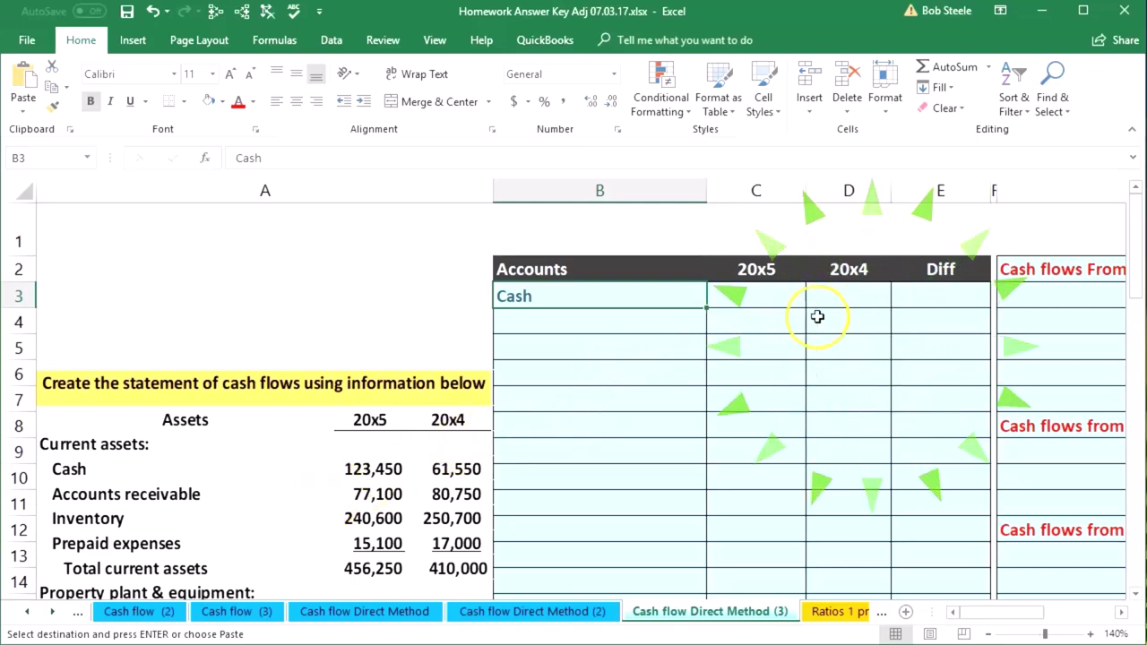
pyautogui.click(789, 299)
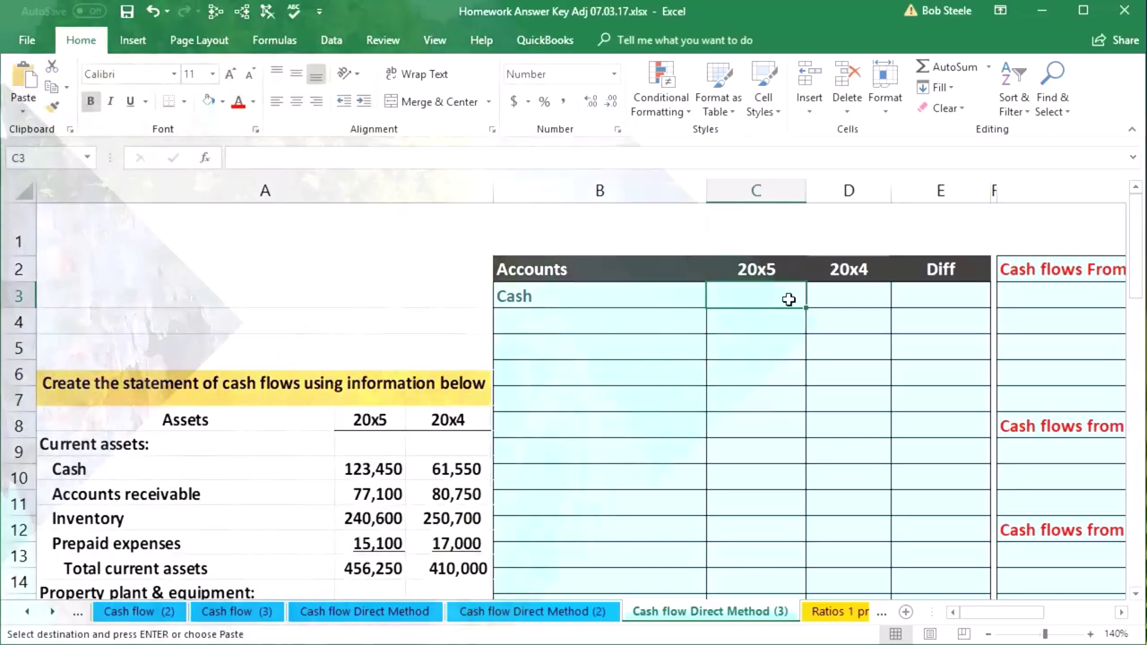
pyautogui.scroll(-2, 789, 299)
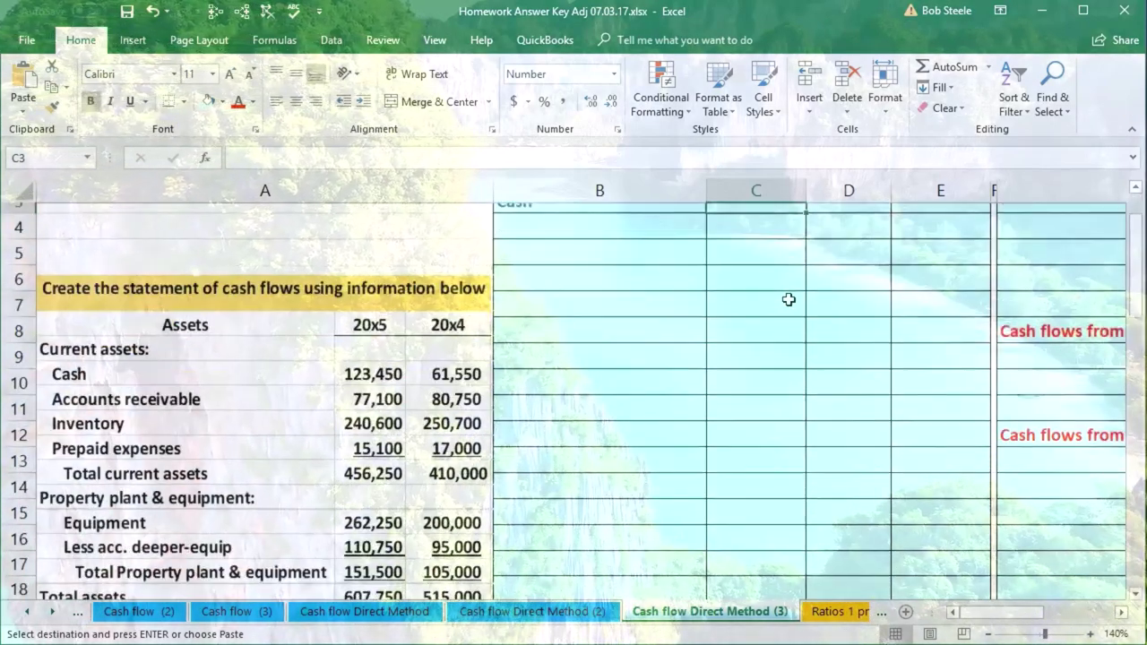
pyautogui.scroll(2, 703, 338)
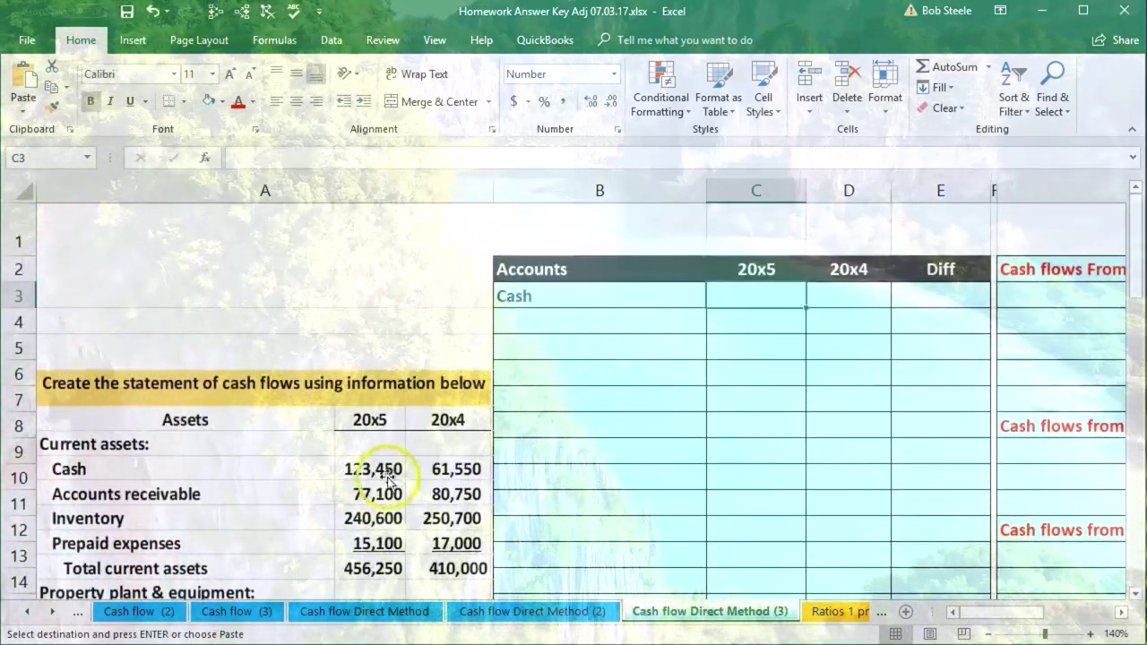
pyautogui.click(529, 348)
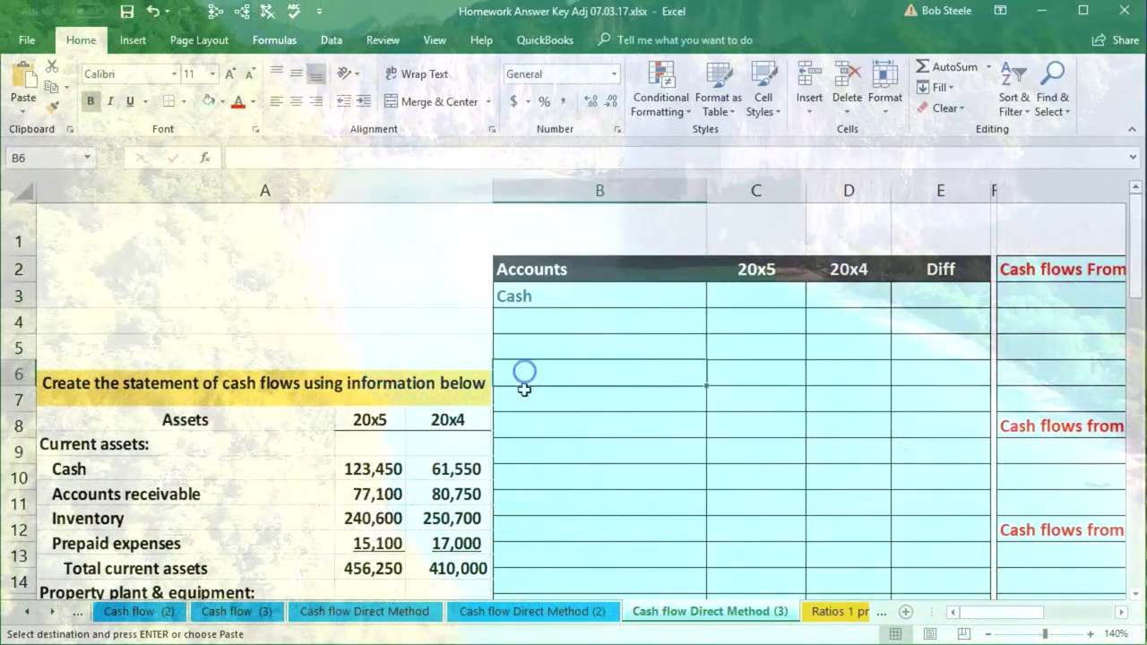
pyautogui.click(529, 451)
pyautogui.click(753, 300)
pyautogui.click(755, 346)
pyautogui.click(749, 370)
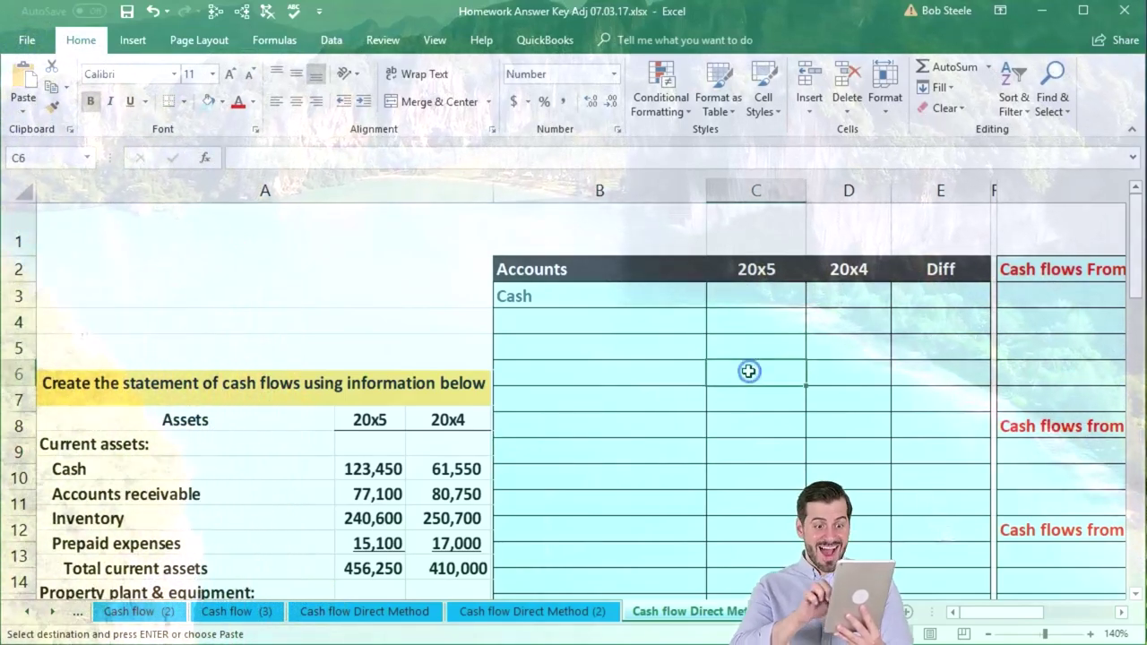
# Enter the Cash balances in row 3: 123450 for 20x5 and 61550 for 20x4
pyautogui.click(754, 301)
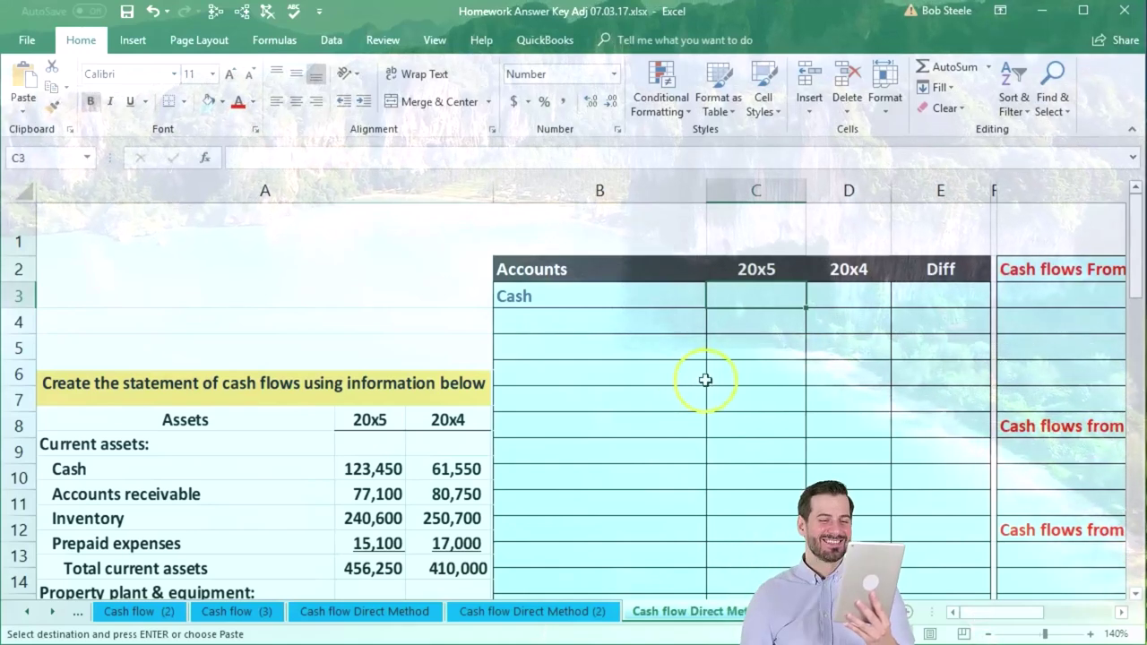
pyautogui.write('1')
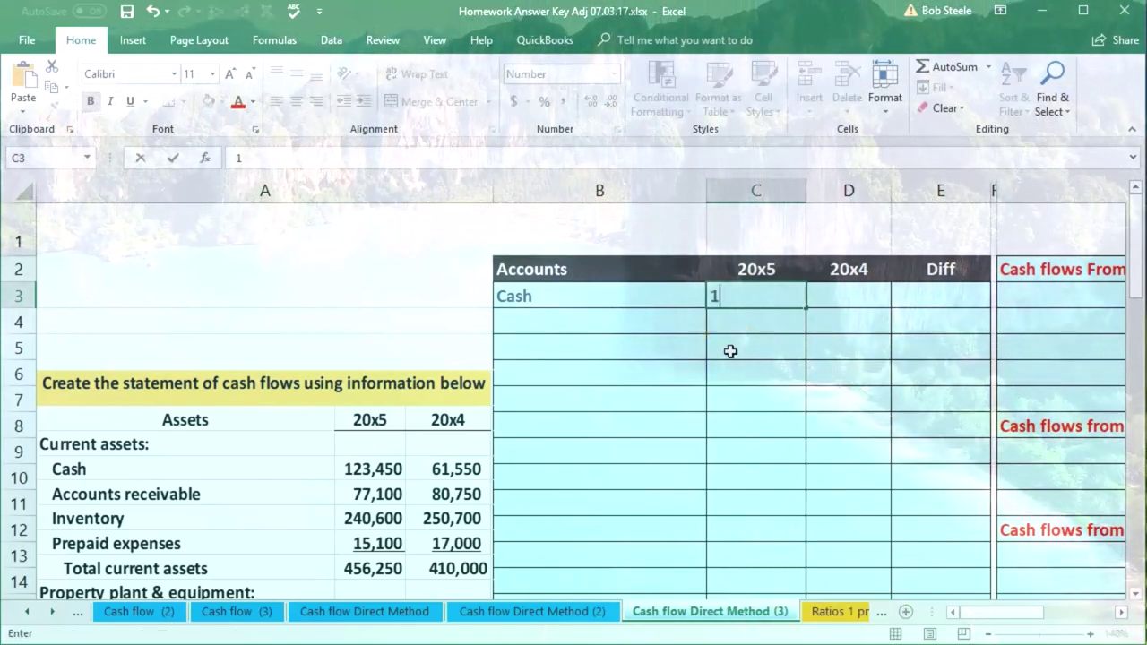
pyautogui.write('23')
pyautogui.press('BackSpace')
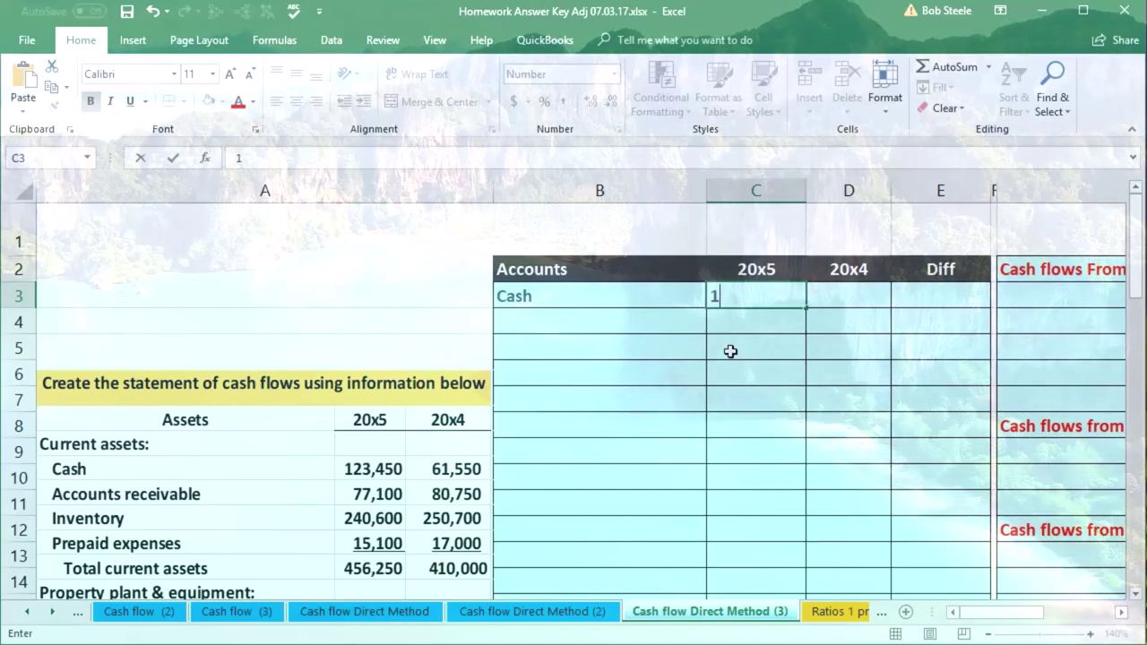
pyautogui.write('23450')
pyautogui.press('Tab')
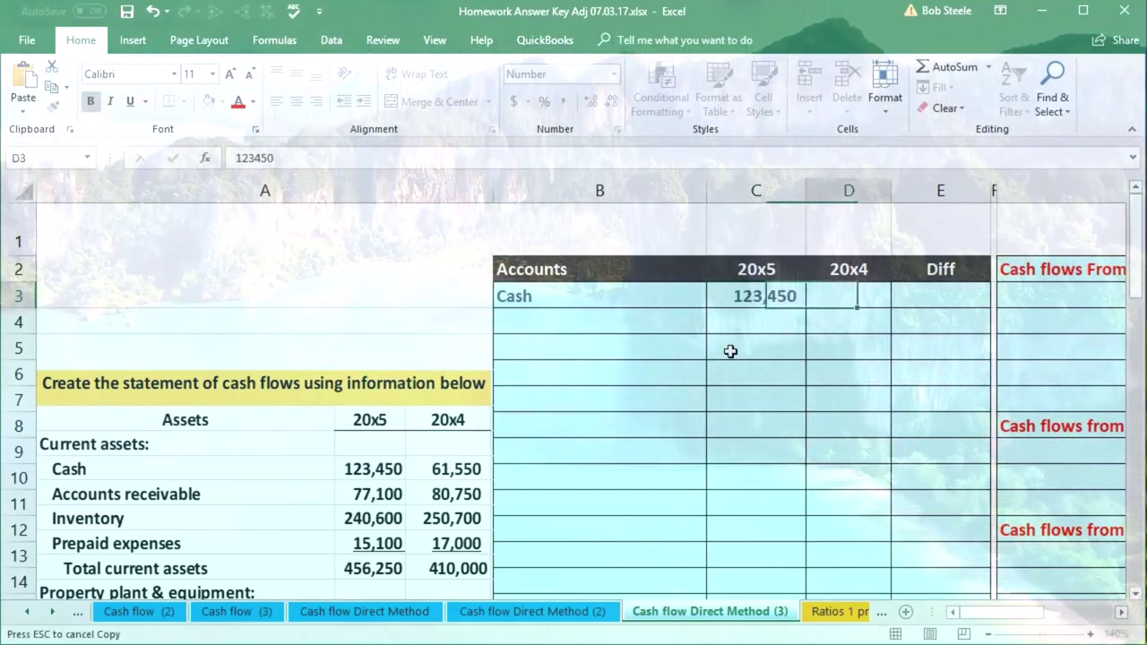
pyautogui.write('6')
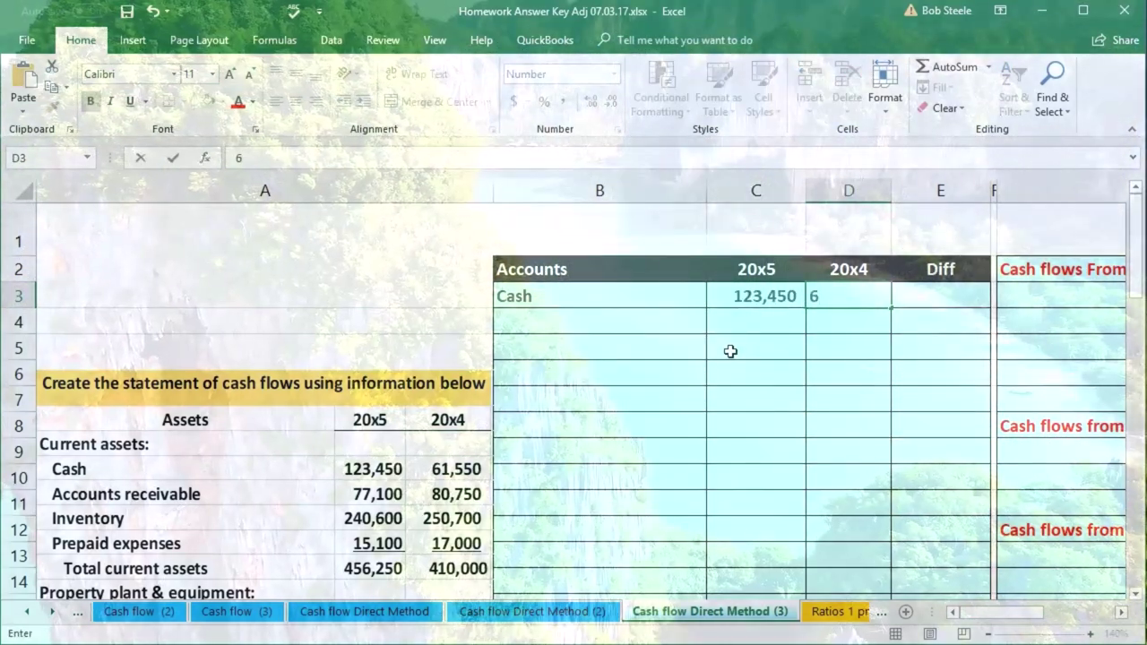
pyautogui.write('154')
pyautogui.press('BackSpace')
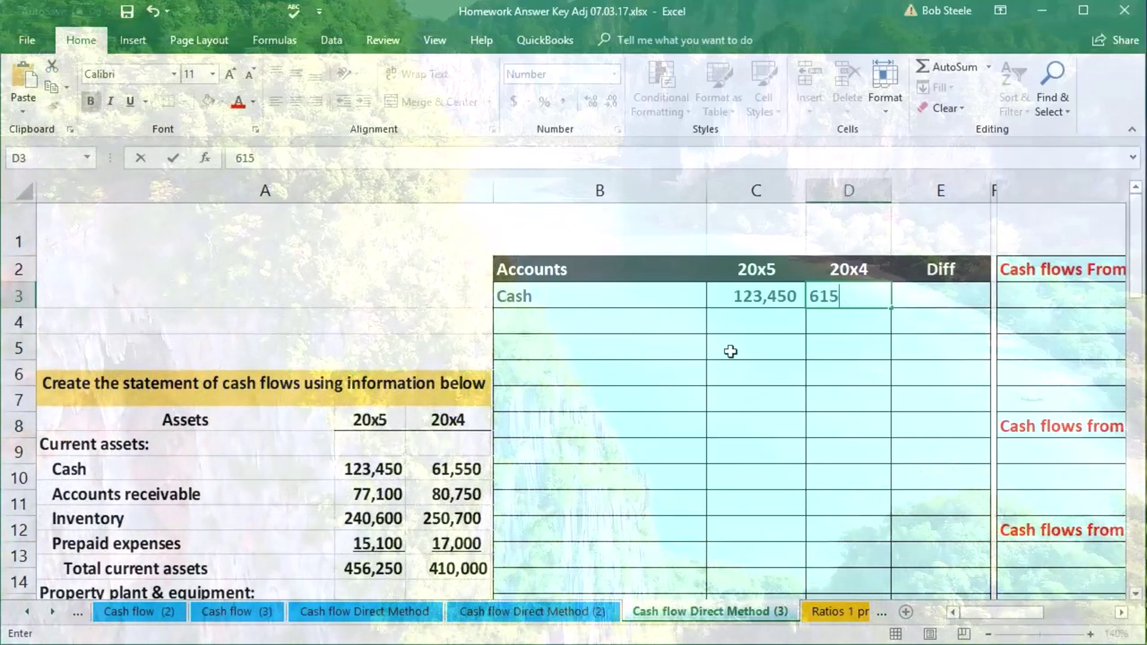
pyautogui.write('50')
pyautogui.press('Tab')
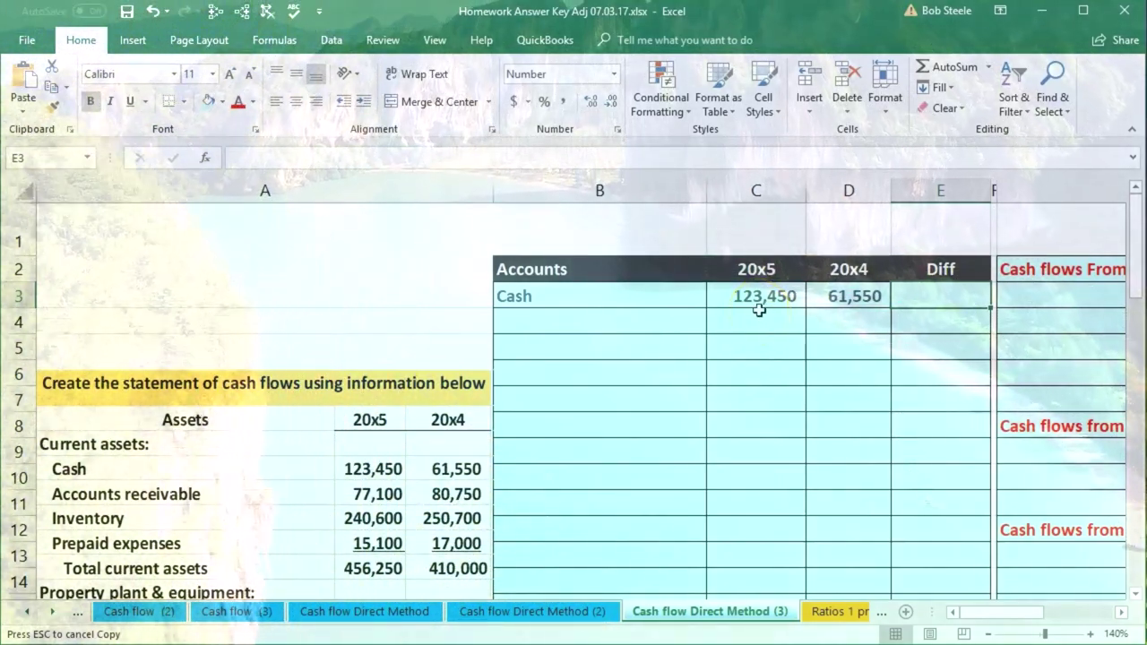
# Calculate the Cash difference in cell E3 with the formula =C3-D3
pyautogui.click(936, 290)
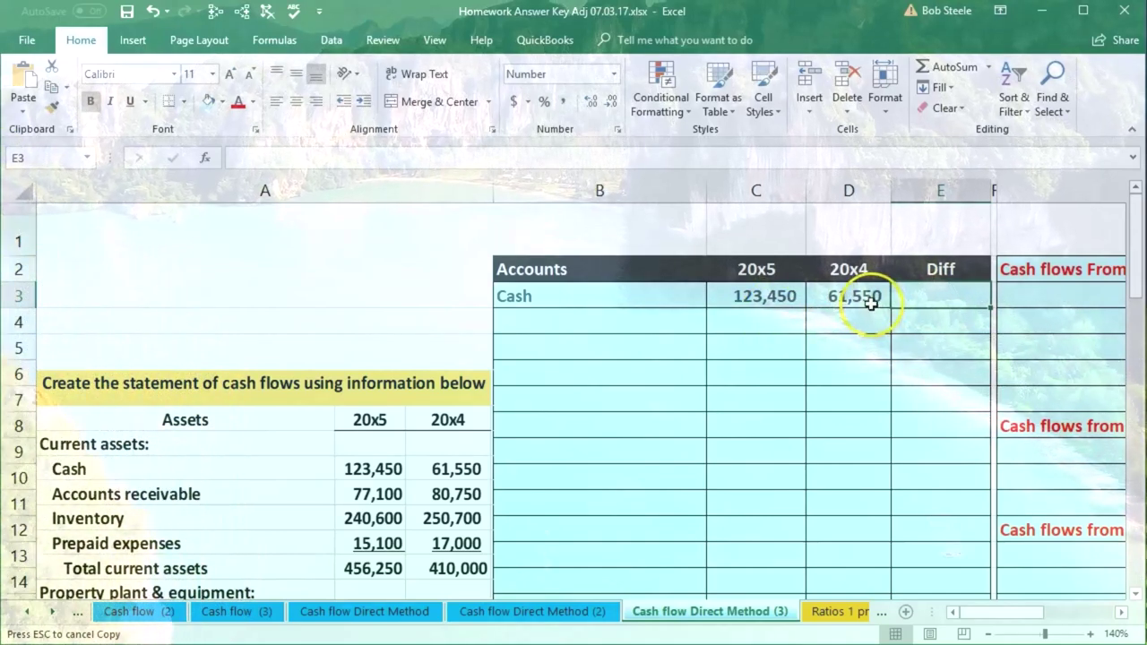
pyautogui.write('=')
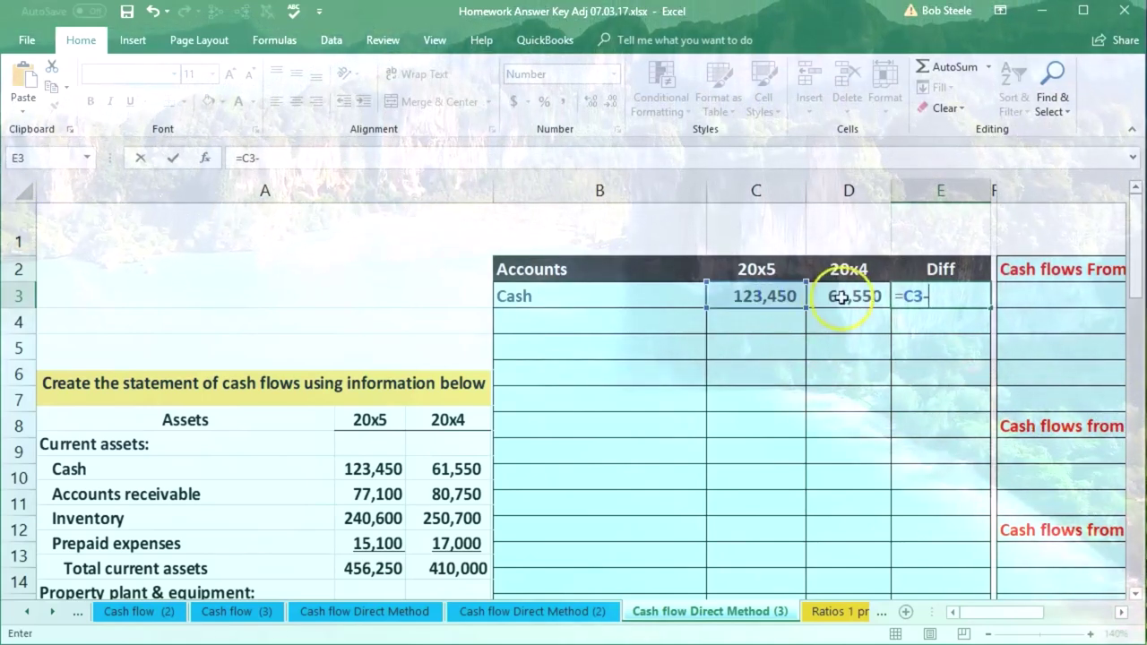
pyautogui.hotkey('ctrl', 'Return')
pyautogui.hotkey('ctrl', 'c')
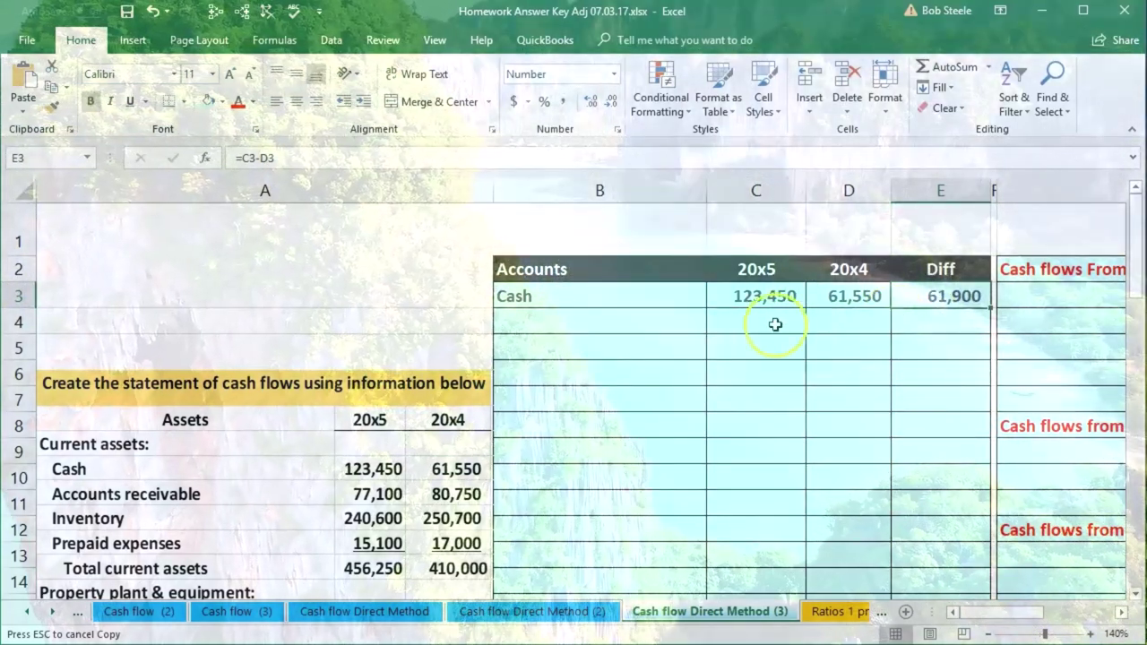
pyautogui.click(729, 301)
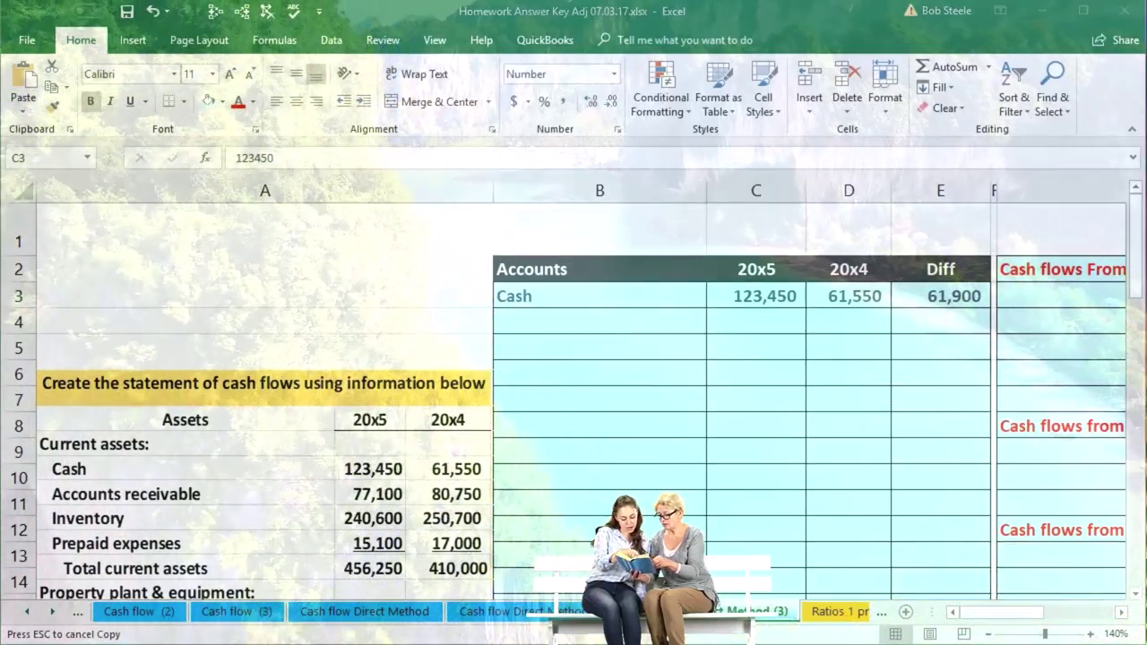
pyautogui.press('F2')
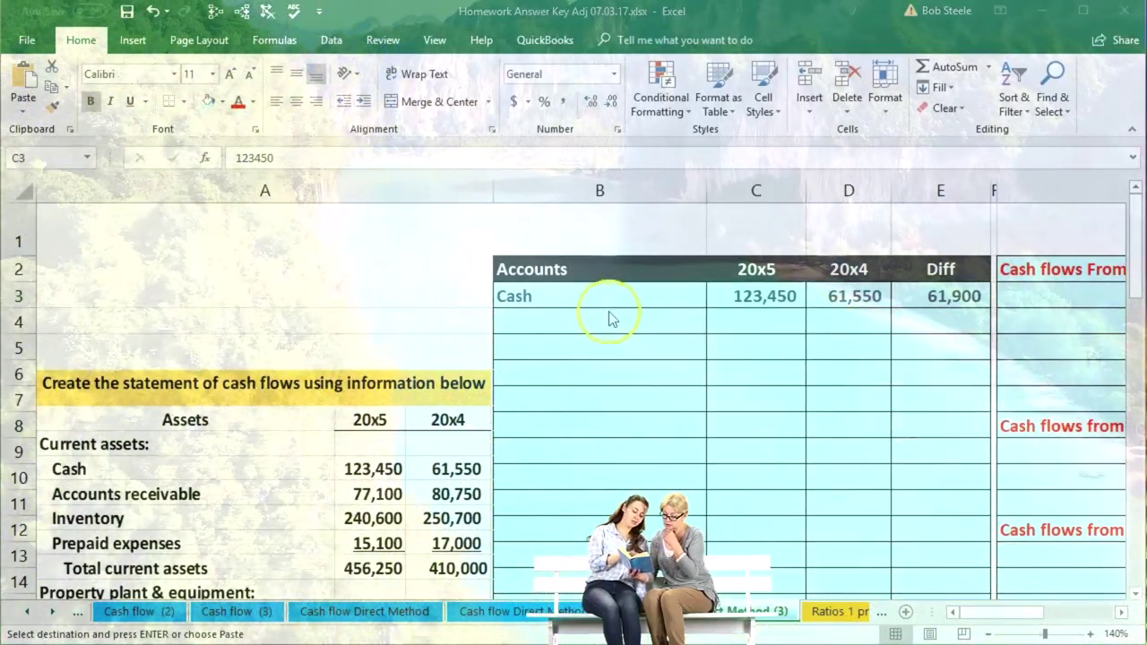
# Add Accounts receivable in row 4 with balances of 77,100 for 20x5 and 80,750 for 20x4
pyautogui.click(602, 320)
pyautogui.hotkey('ctrl', 'v')
pyautogui.press('Right')
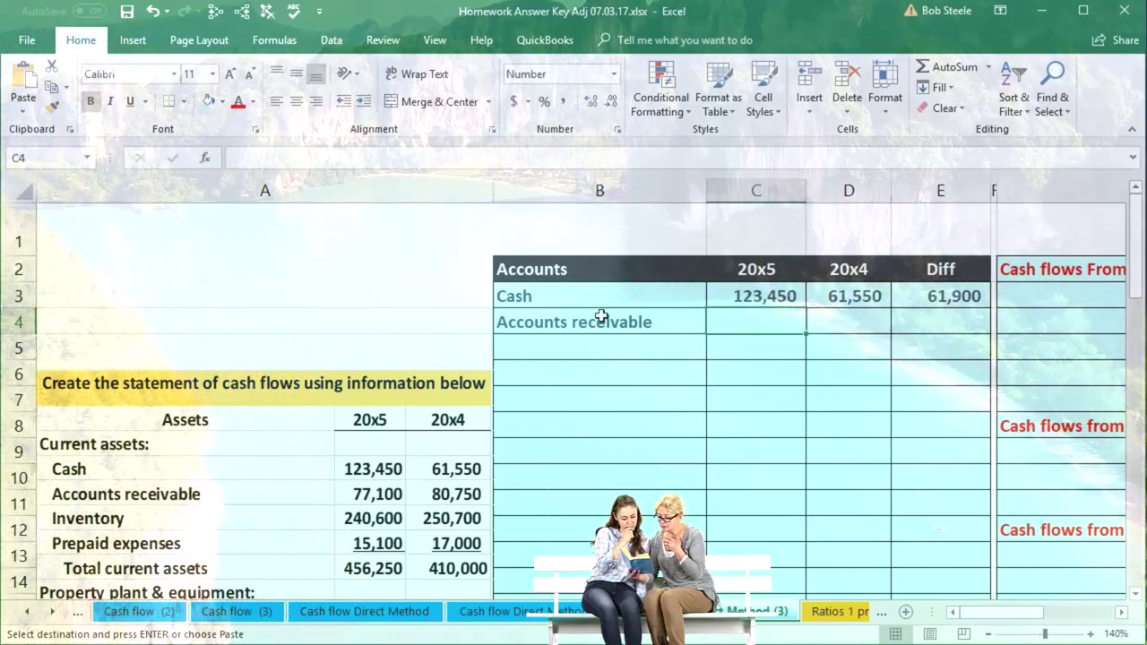
pyautogui.write('77,100')
pyautogui.press('Tab')
pyautogui.write('80,750')
pyautogui.press('Tab')
# Calculate the Accounts receivable difference in cell E4 by subtracting the 20x4 balance from the 20x5 balance
pyautogui.hotkey('ctrl', 'c')
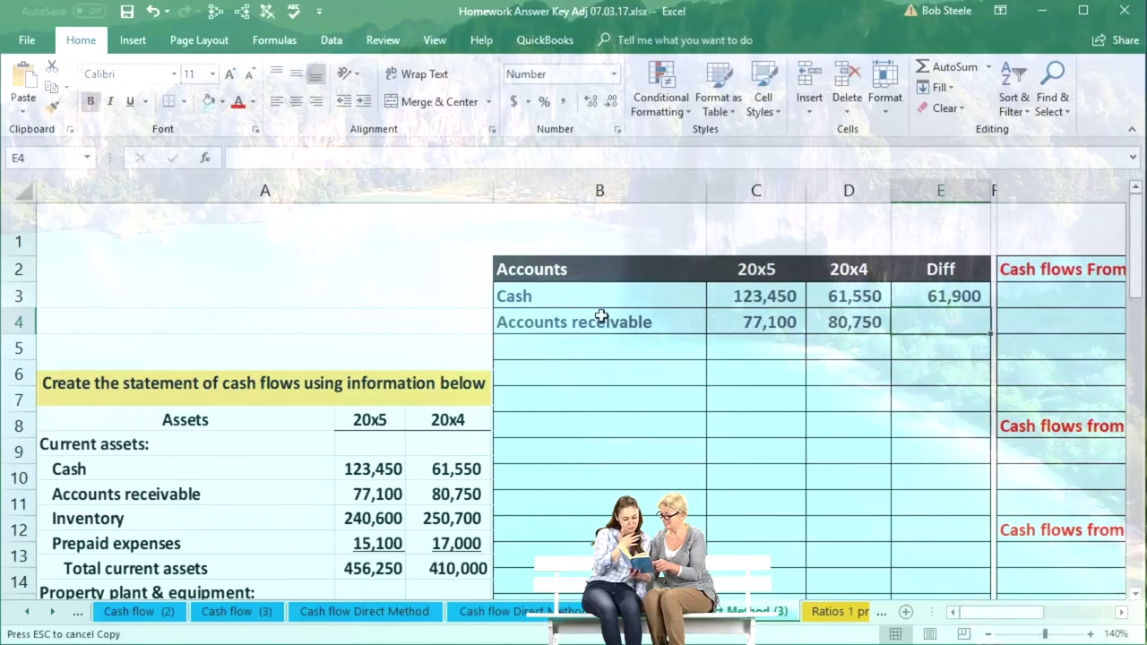
pyautogui.write('=')
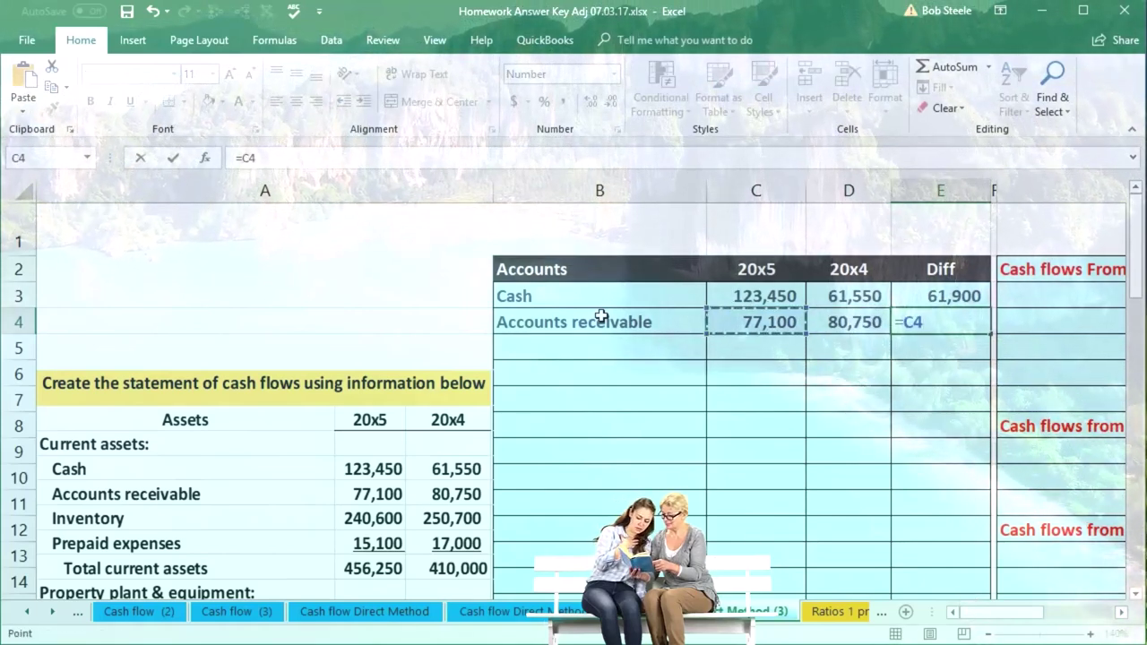
pyautogui.press('Return')
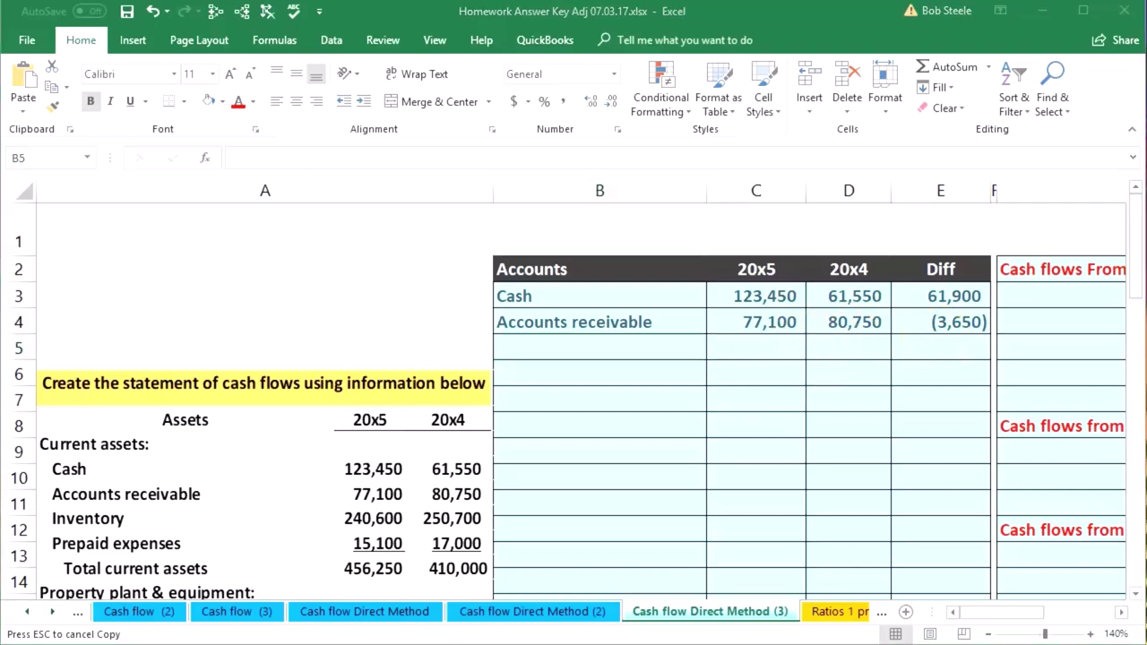
# Add Inventory in row 5 with balances of 240600 for 20x5 and 250,700 for 20x4
pyautogui.click(571, 338)
pyautogui.write('Inventory')
pyautogui.press('Tab')
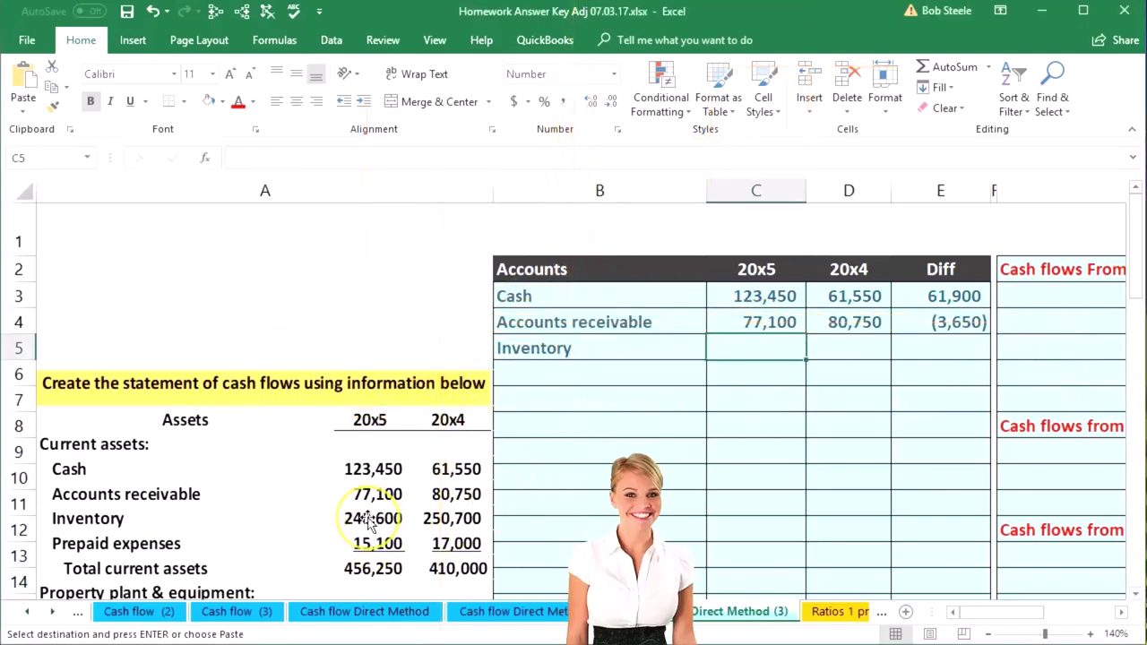
pyautogui.write('240600')
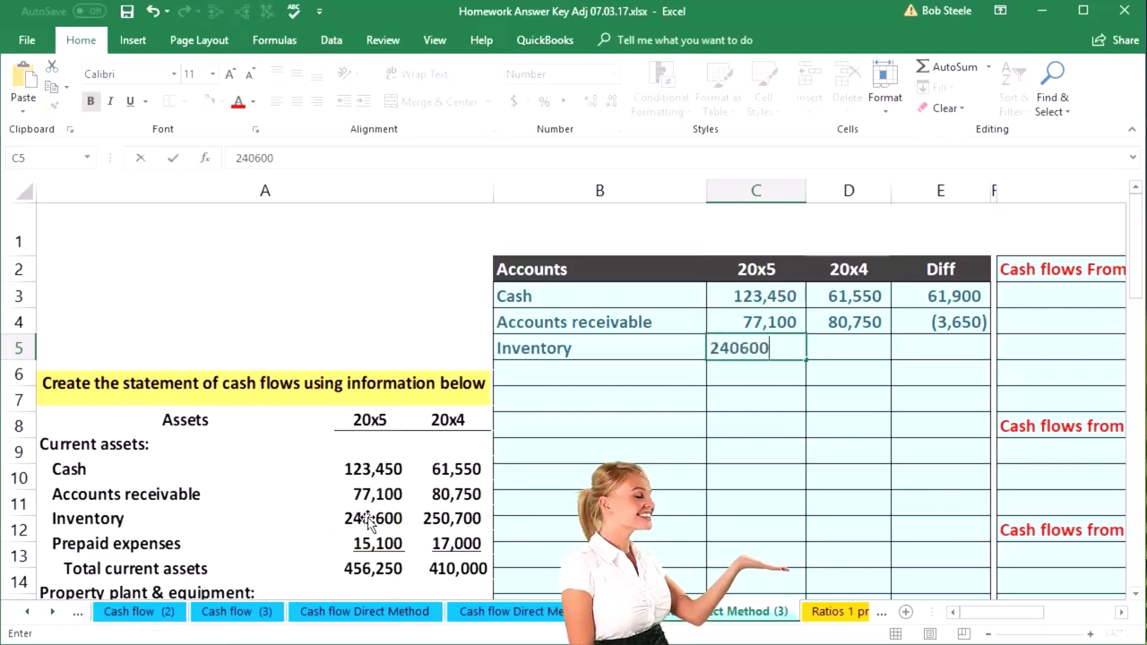
pyautogui.press('Tab')
pyautogui.write('250,700')
pyautogui.press('Tab')
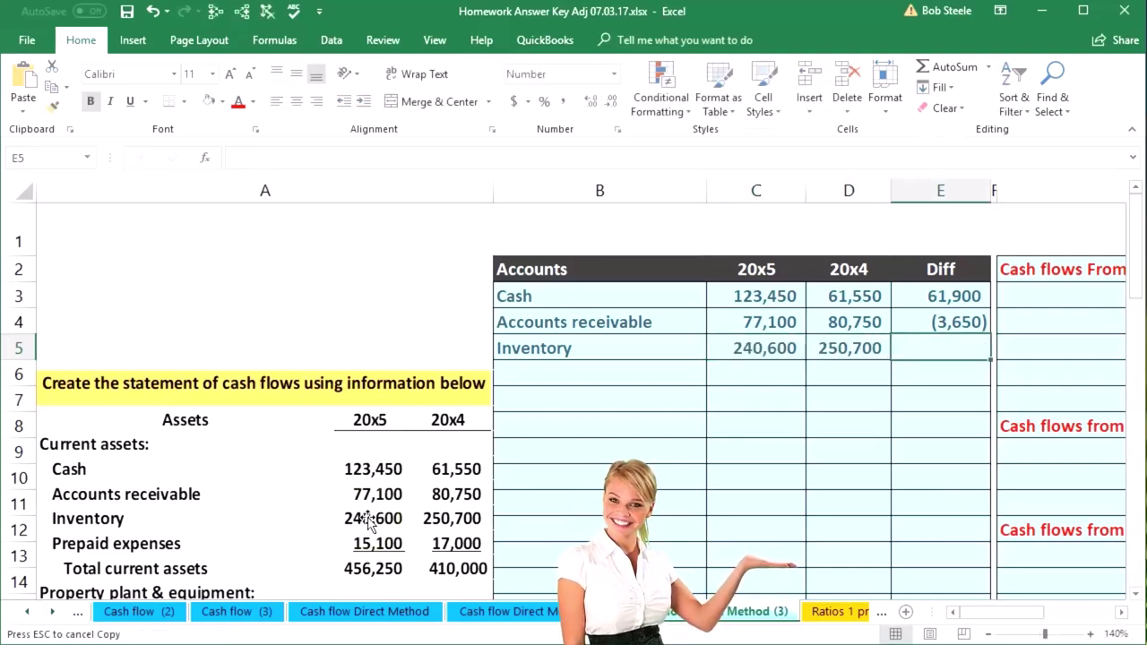
# Calculate the Inventory difference in cell E5 with the formula =C5-D5
pyautogui.write('=')
pyautogui.press('Left')
pyautogui.press('Left')
pyautogui.write('-')
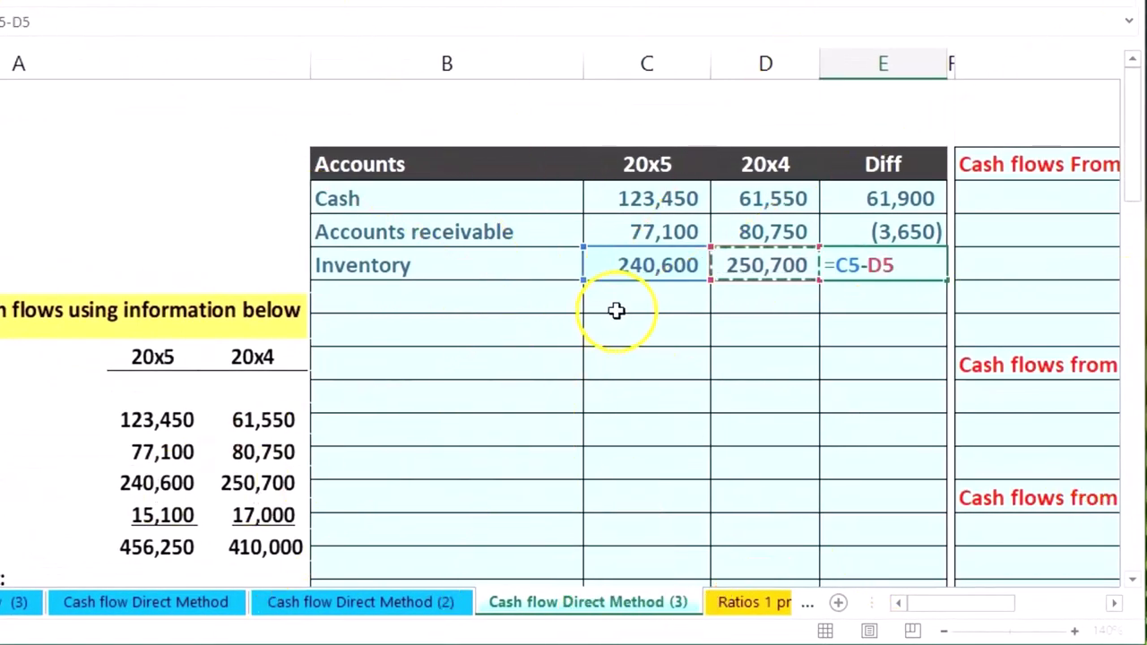
pyautogui.press('Return')
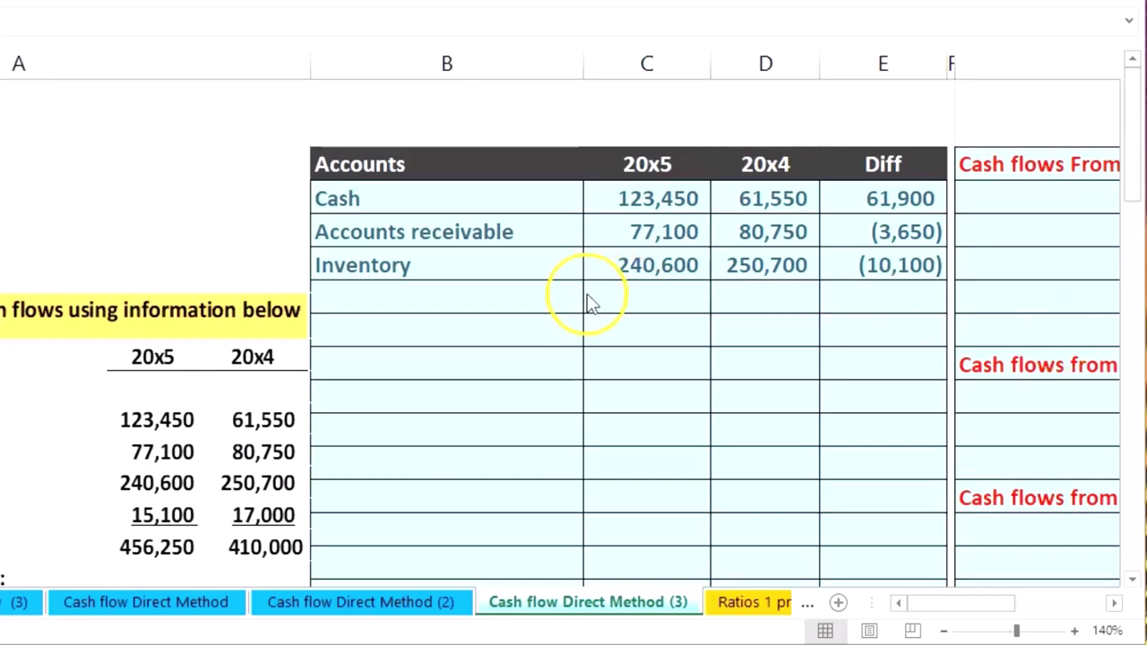
# Add Prepaid expenses in row 6 with balances of 15100 for 20x5 and 17,000 for 20x4
pyautogui.click(385, 299)
pyautogui.hotkey('ctrl', 'v')
pyautogui.press('Right')
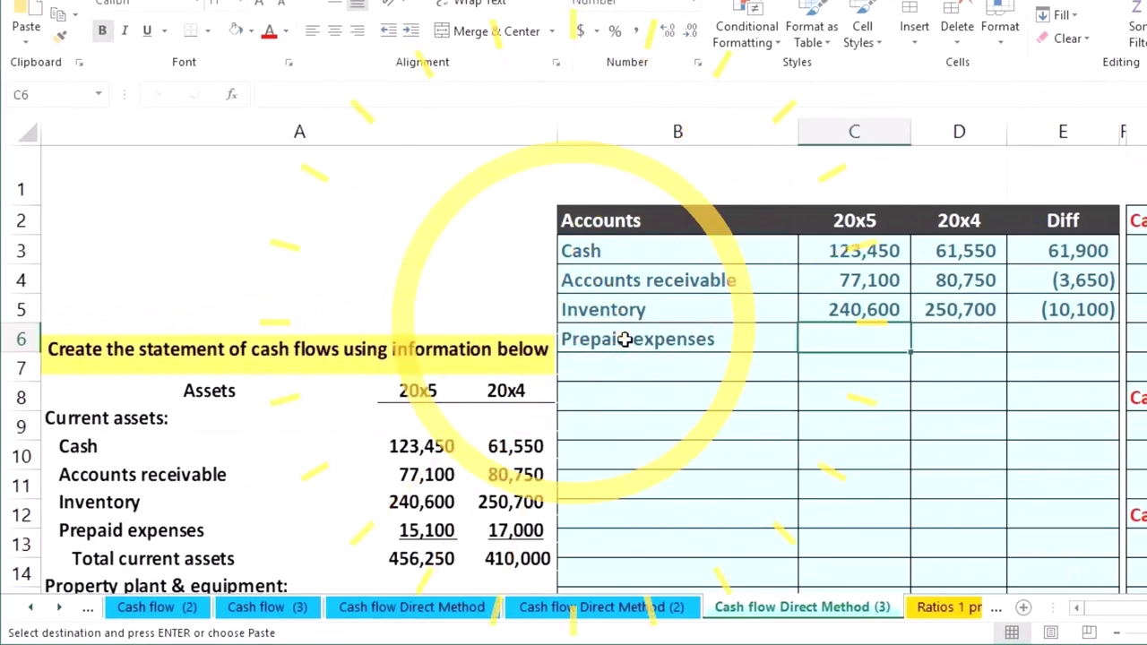
pyautogui.write('15100')
pyautogui.press('Right')
pyautogui.write('170')
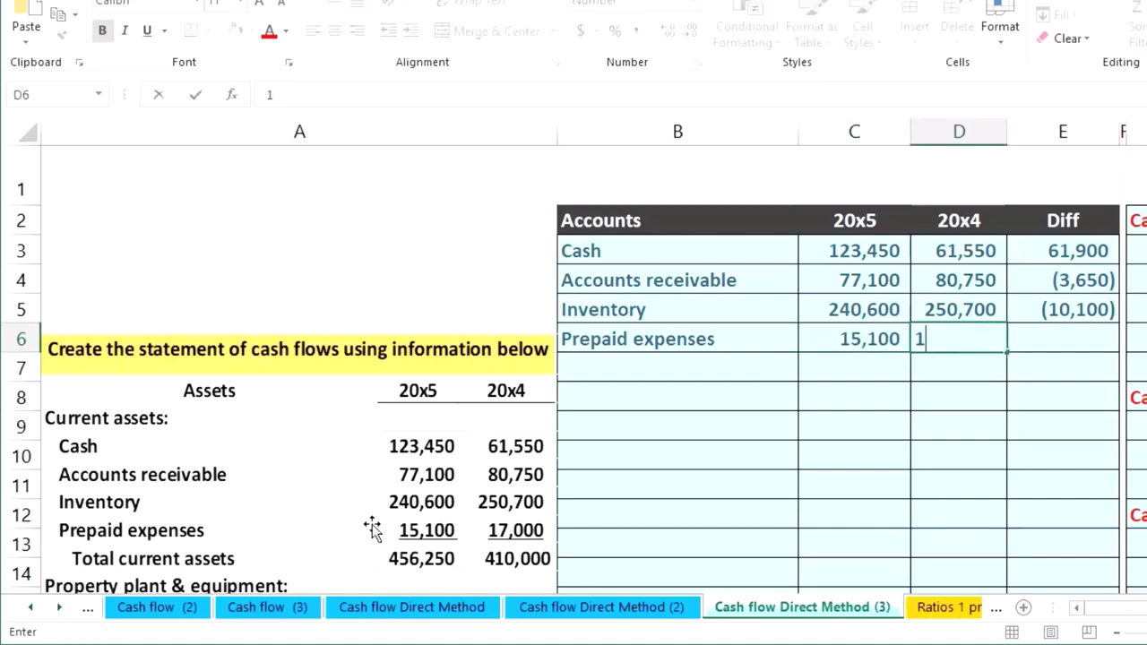
pyautogui.press('Right')
# Calculate the Prepaid expenses difference in cell E6 as the 20x5 balance minus the 20x4 balance
pyautogui.write('=')
pyautogui.press('Left')
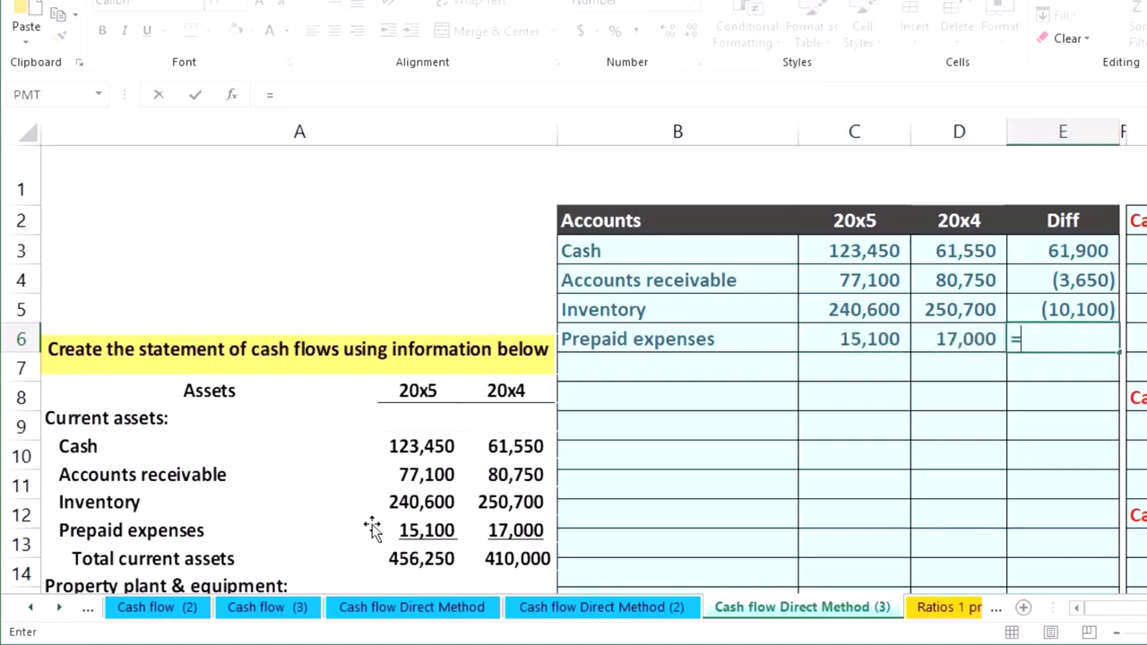
pyautogui.write('-')
pyautogui.press('Right')
pyautogui.press('Return')
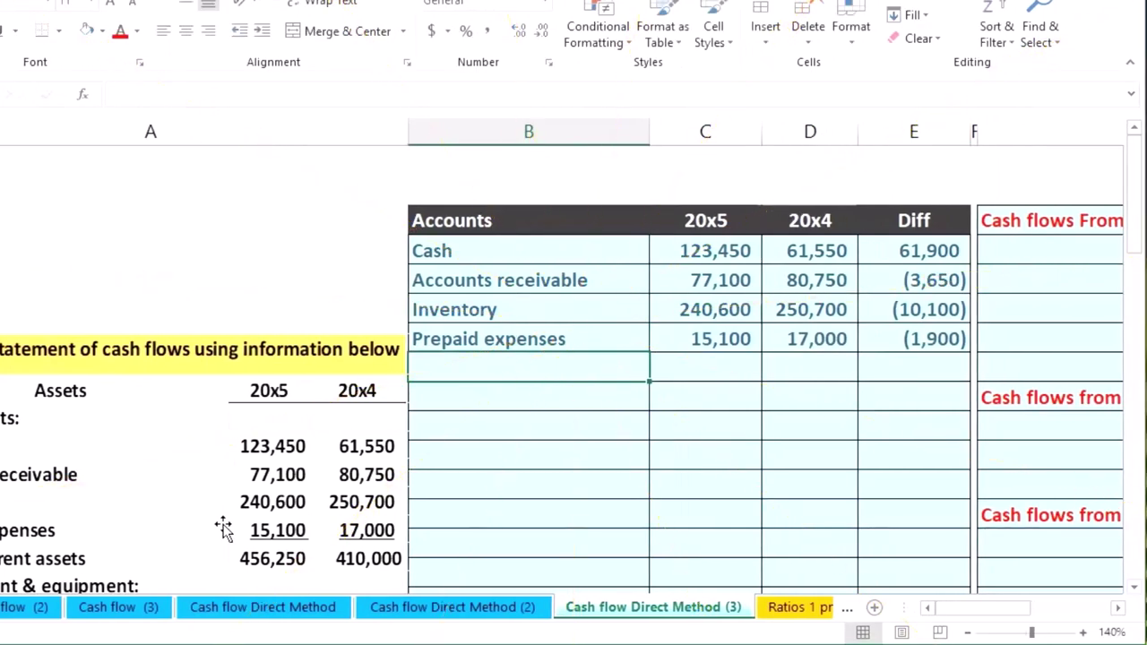
# Add Equipment in row 7 with balances of 262,250 for 20x5 and 200000 for 20x4
pyautogui.scroll(-4, 576, 492)
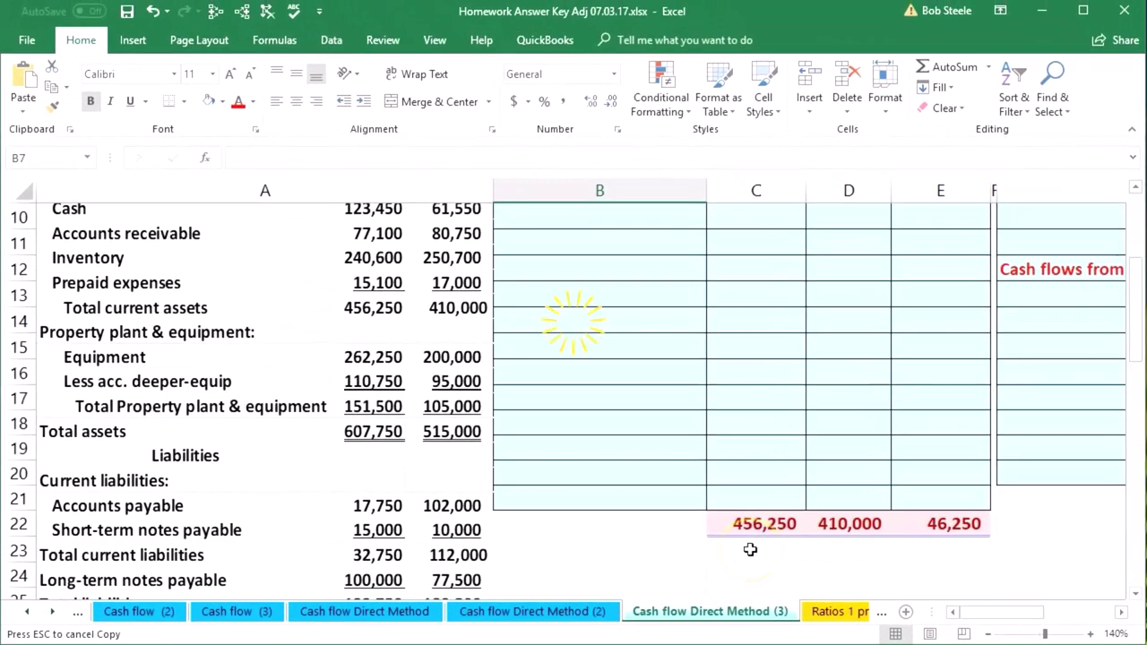
pyautogui.scroll(3, 750, 549)
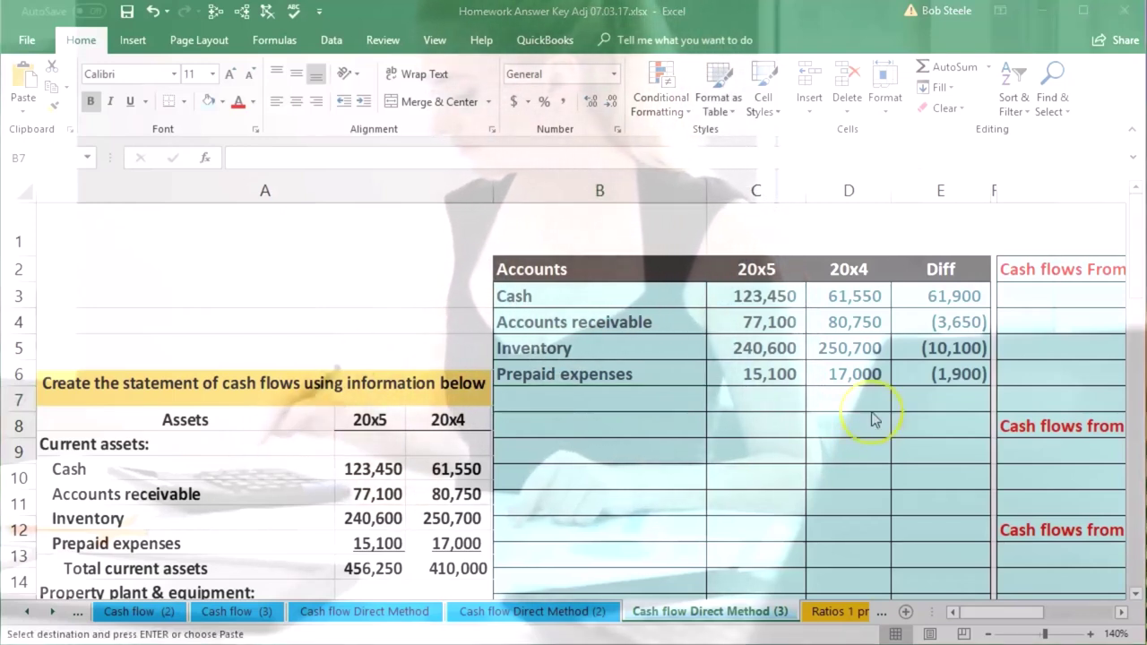
pyautogui.scroll(-1, 592, 461)
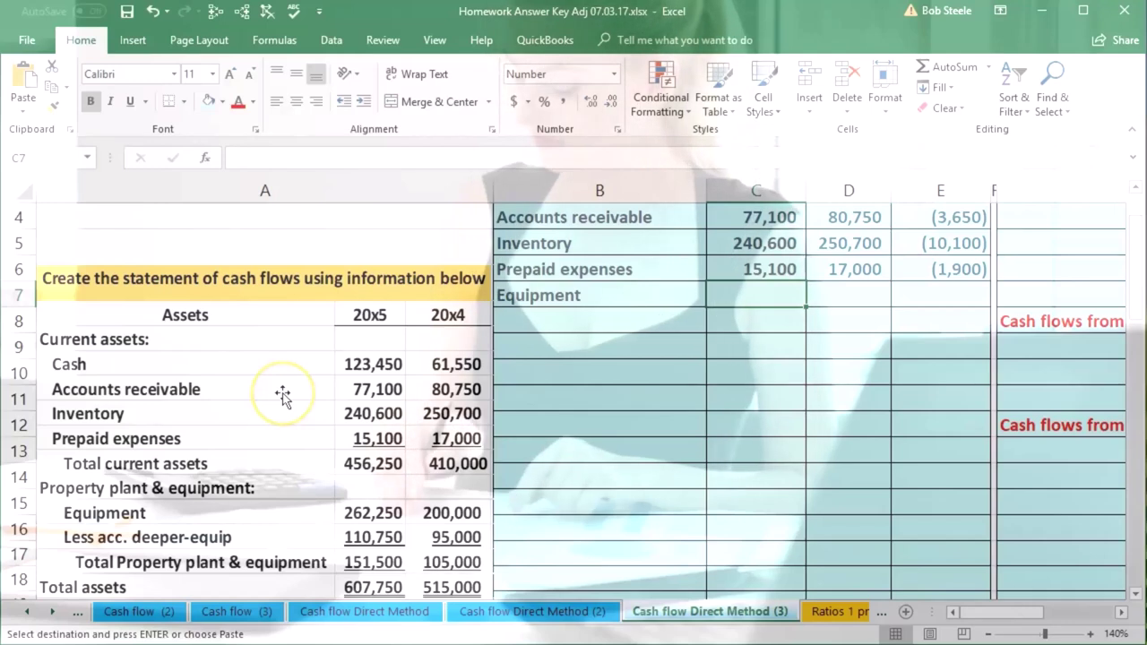
pyautogui.write('262,')
pyautogui.write('250')
pyautogui.press('Tab')
pyautogui.write('200000')
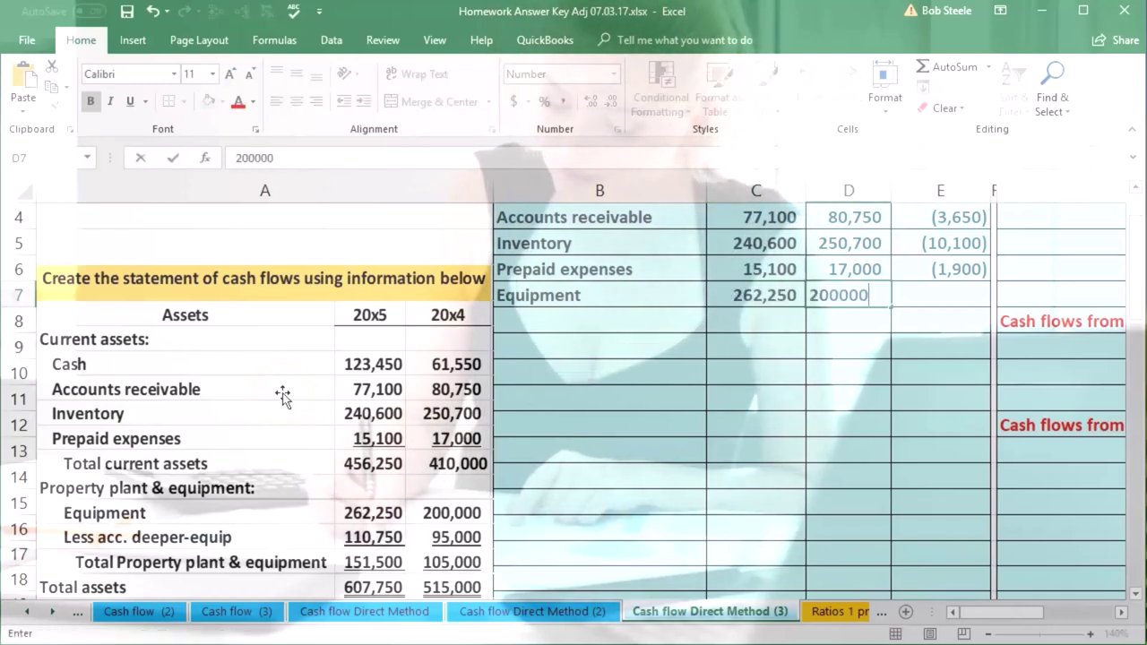
pyautogui.press('Tab')
# Paste the difference formula =C7-D7 into cell E7 for Equipment and check its cell references
pyautogui.hotkey('ctrl', 'v')
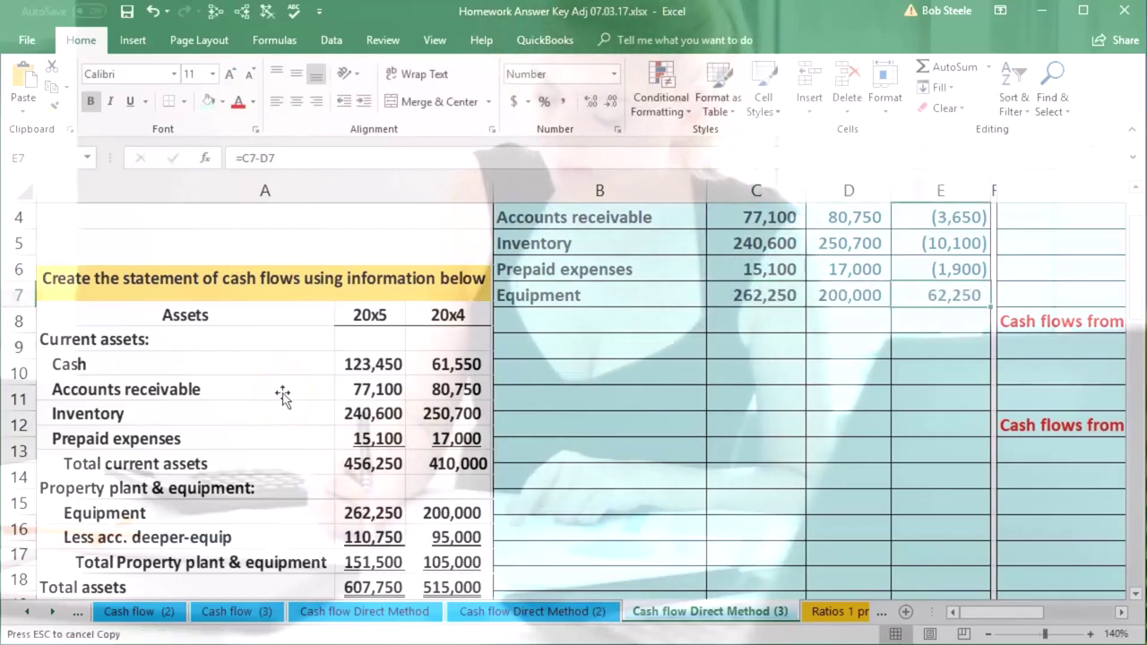
pyautogui.click(925, 294)
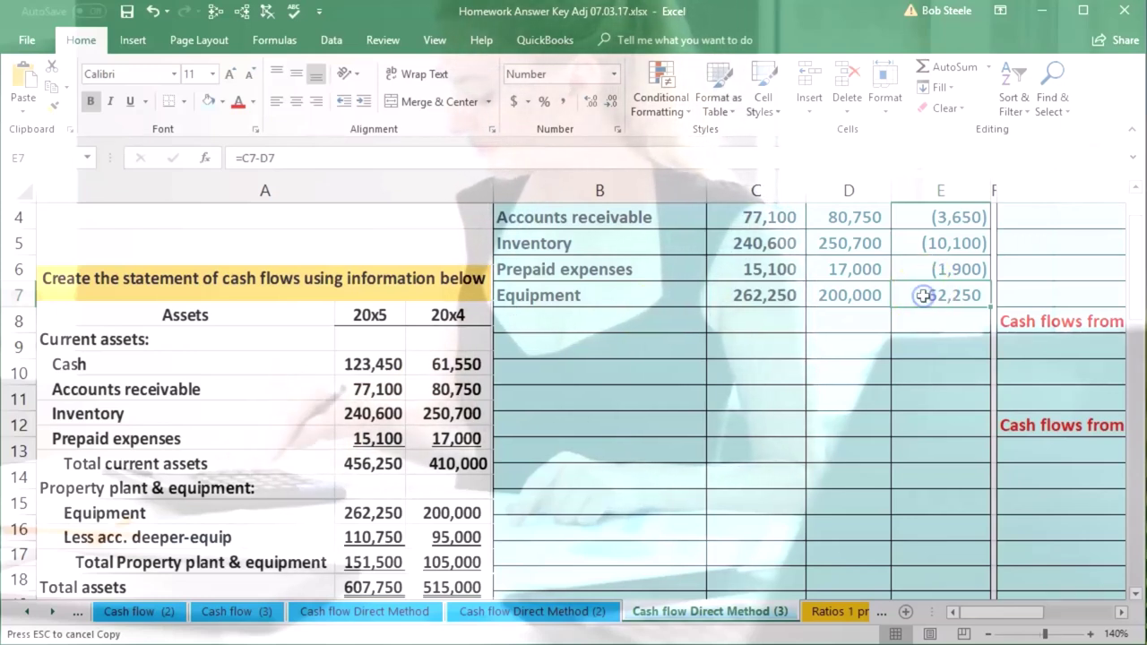
pyautogui.doubleClick(923, 296)
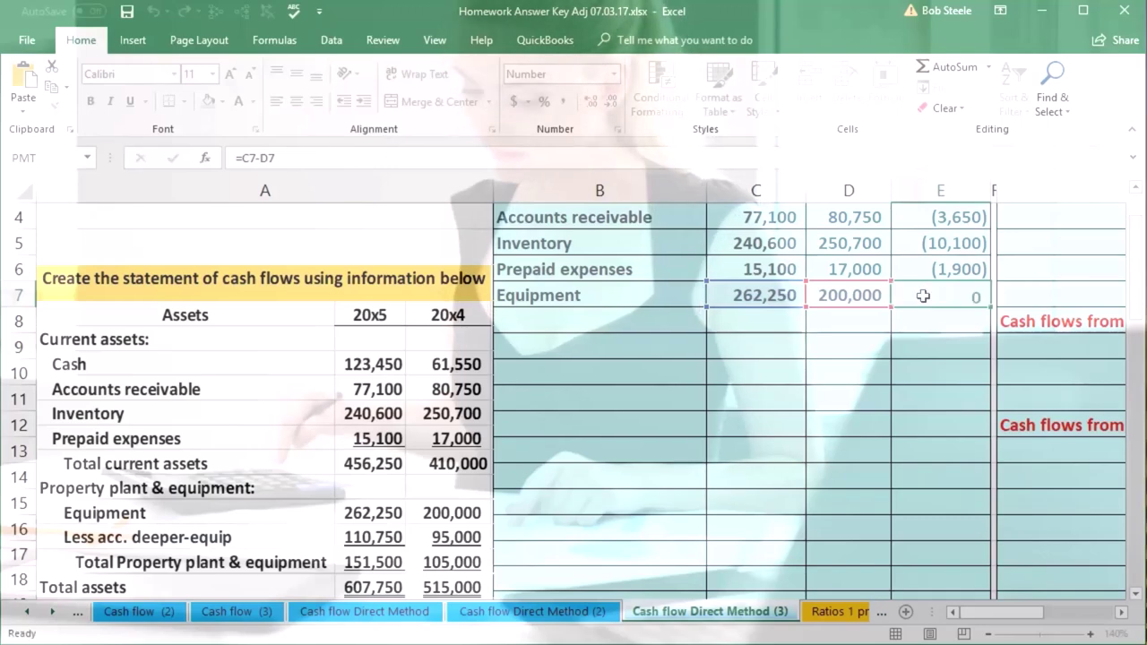
pyautogui.press('Return')
# Fill row 8 for Accum. Deeper. Equip. with -110750 for 20x5, -95000 for 20x4 and the difference formula =C8-D8
pyautogui.hotkey('ctrl', 'c')
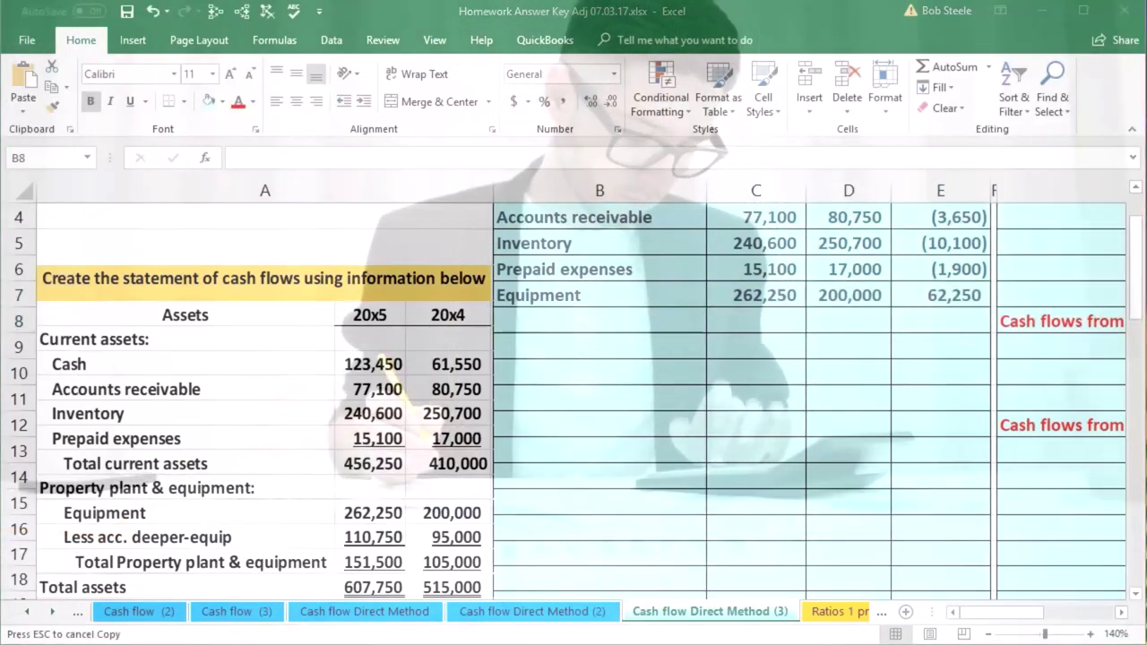
pyautogui.hotkey('ctrl', 'v')
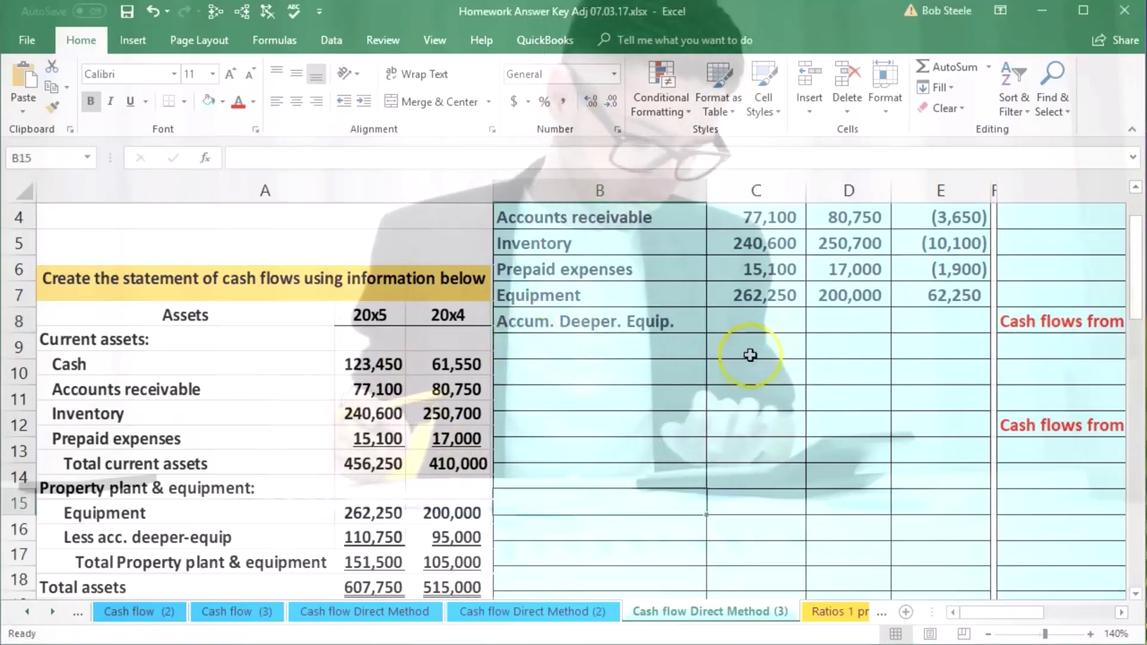
pyautogui.click(756, 321)
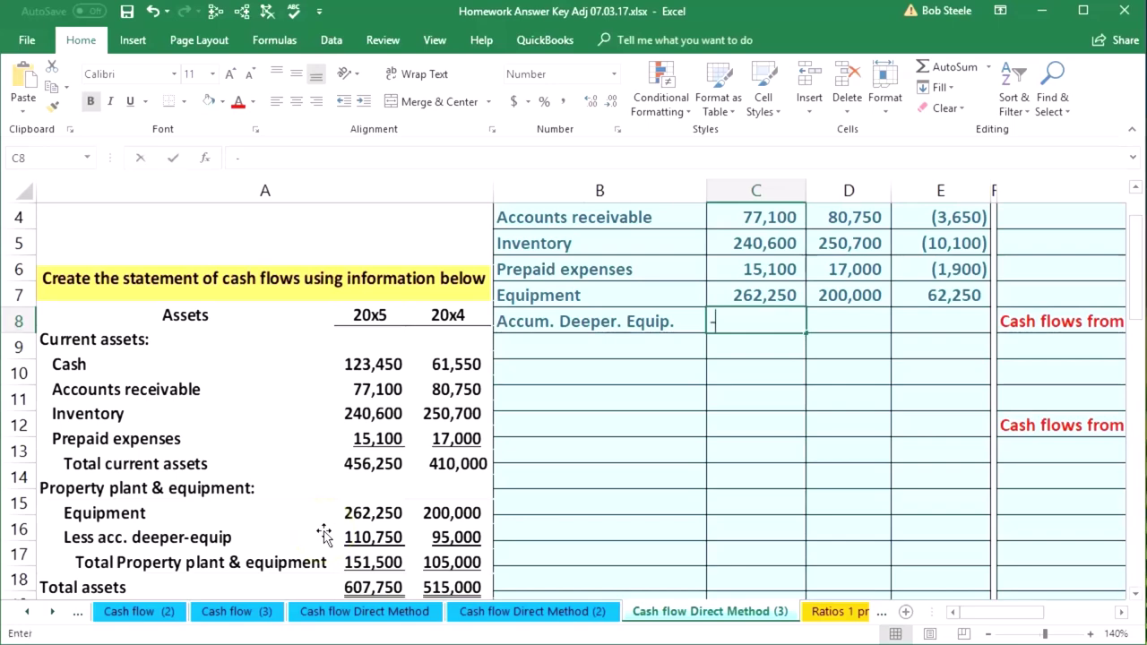
pyautogui.write('-')
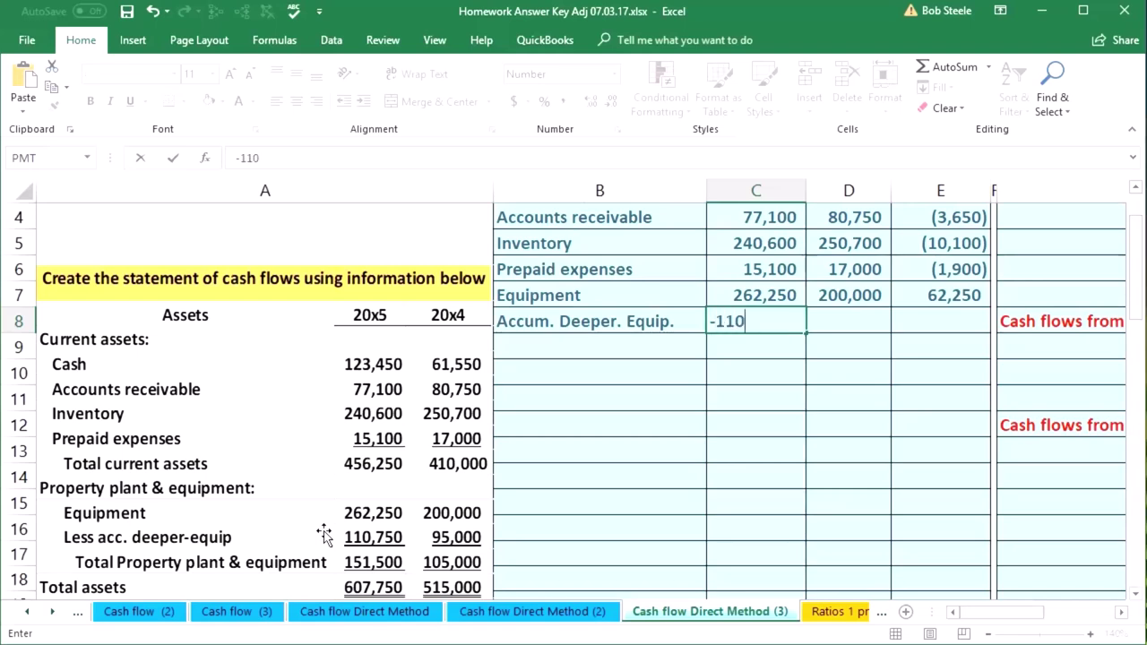
pyautogui.press('Tab')
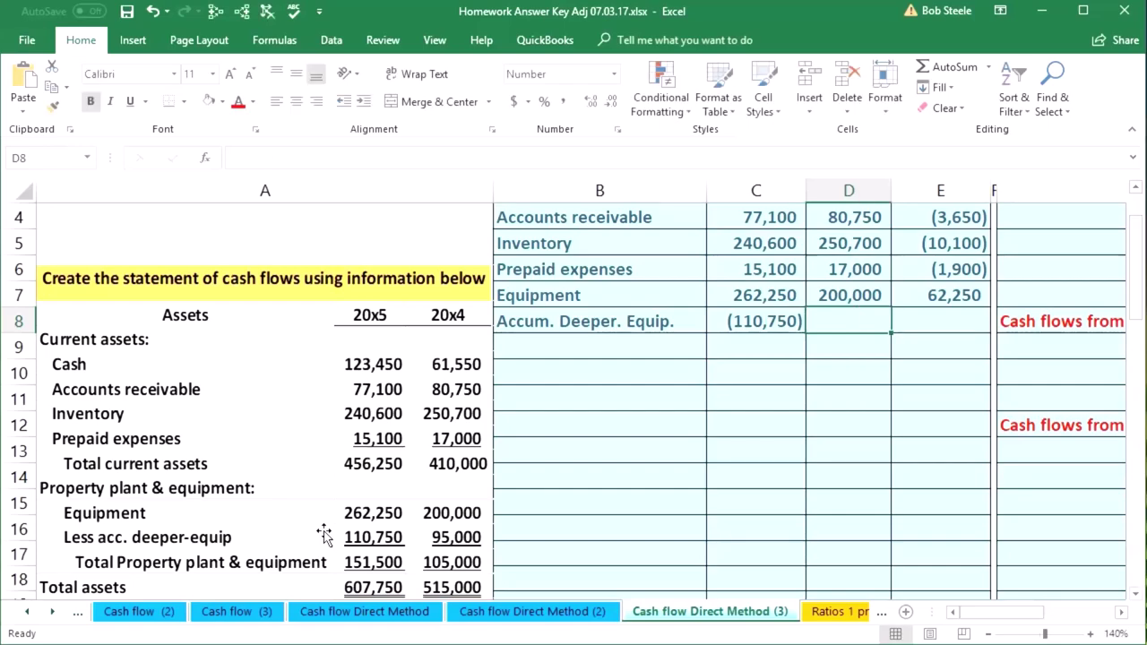
pyautogui.write('-95000')
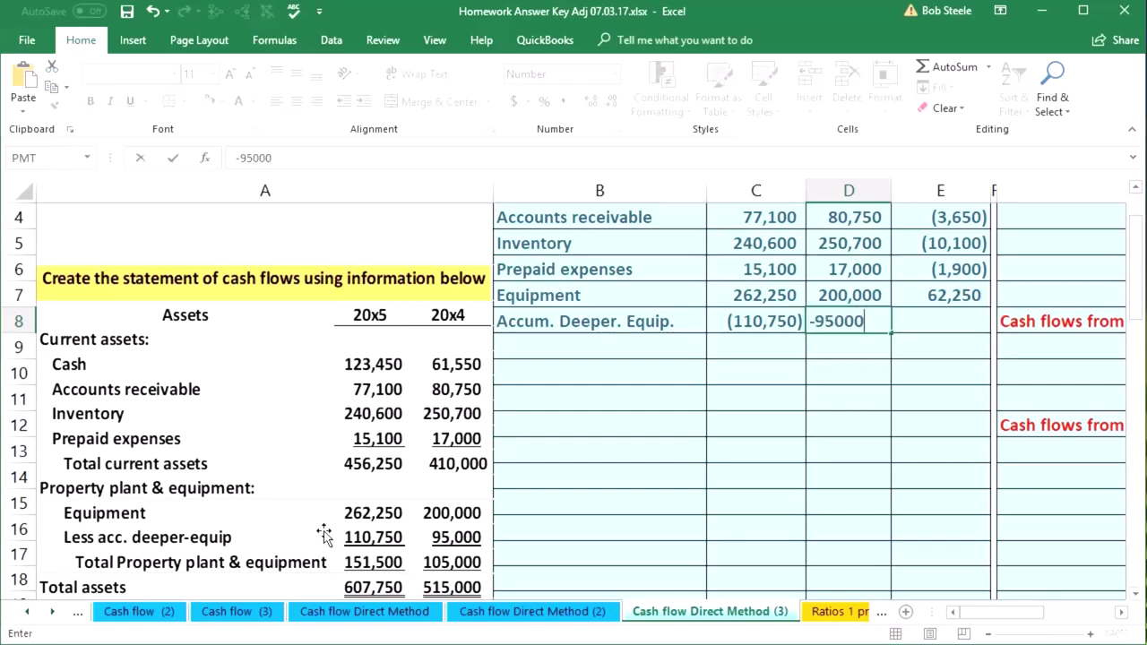
pyautogui.press('Tab')
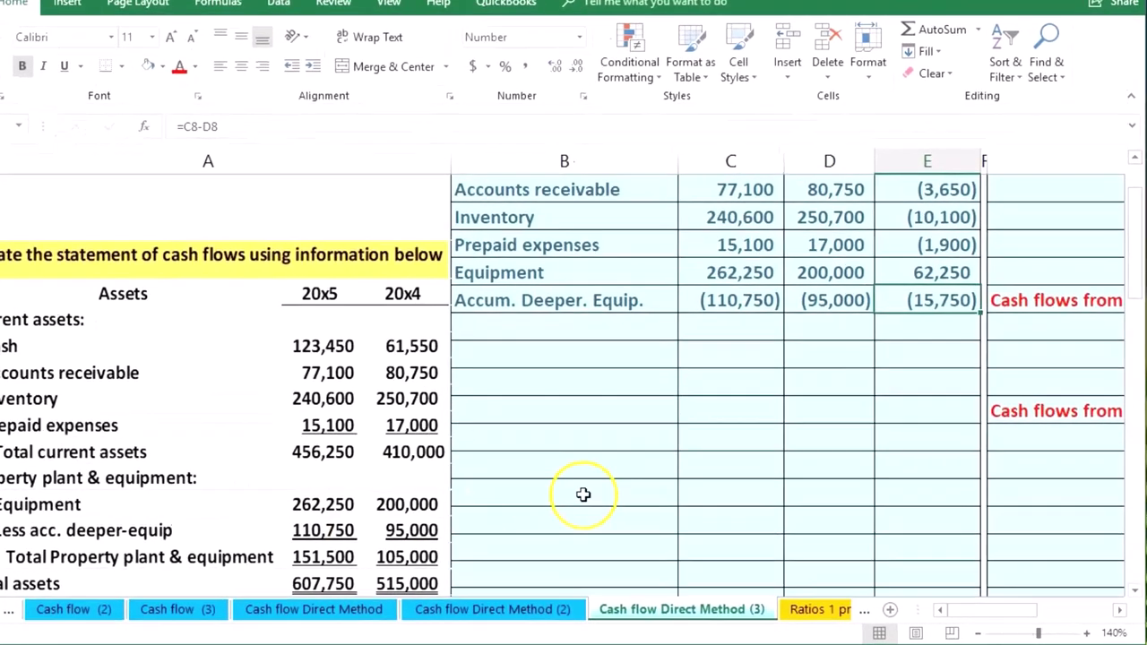
# Correct the accumulated depreciation account name in cell B8 to Accum. Depr. Equip
pyautogui.scroll(2, 855, 310)
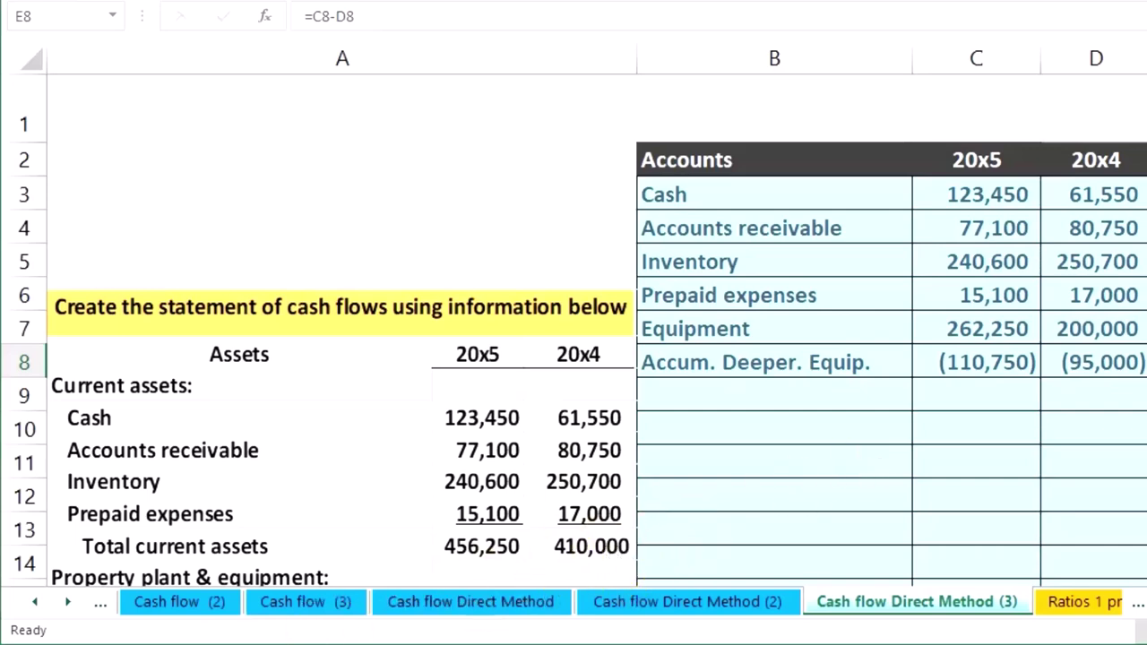
pyautogui.click(789, 362)
pyautogui.click(761, 396)
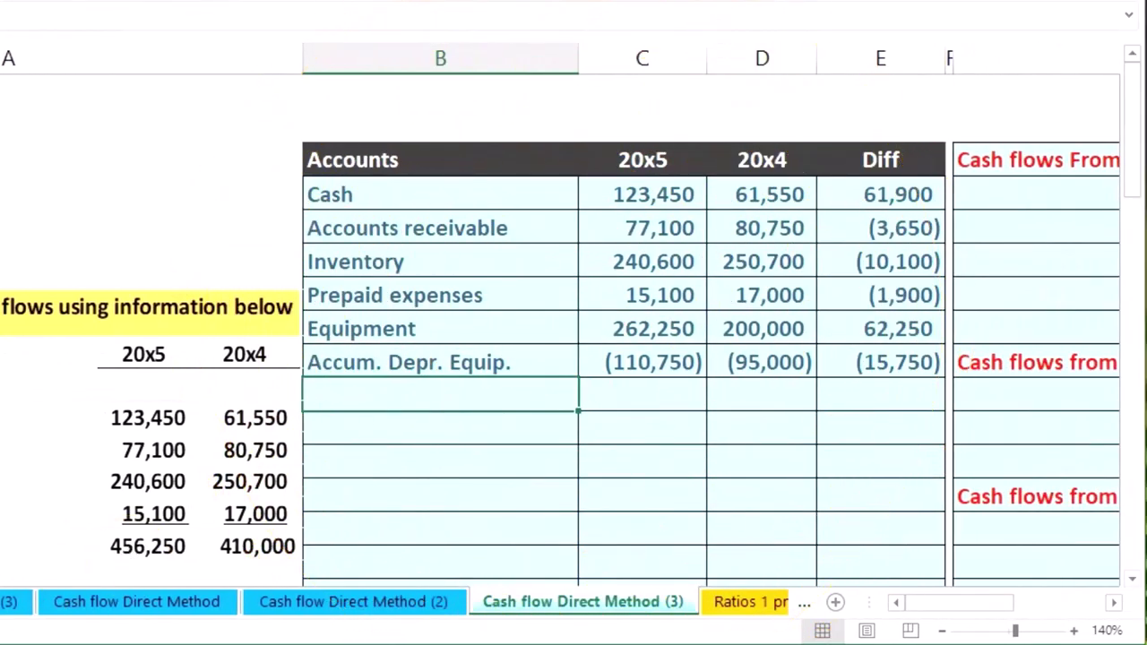
# Compare the column totals below the table with total assets, and paste the account name Accounts payable into cell B9
pyautogui.click(446, 495)
pyautogui.scroll(-2, 439, 493)
pyautogui.scroll(-2, 431, 502)
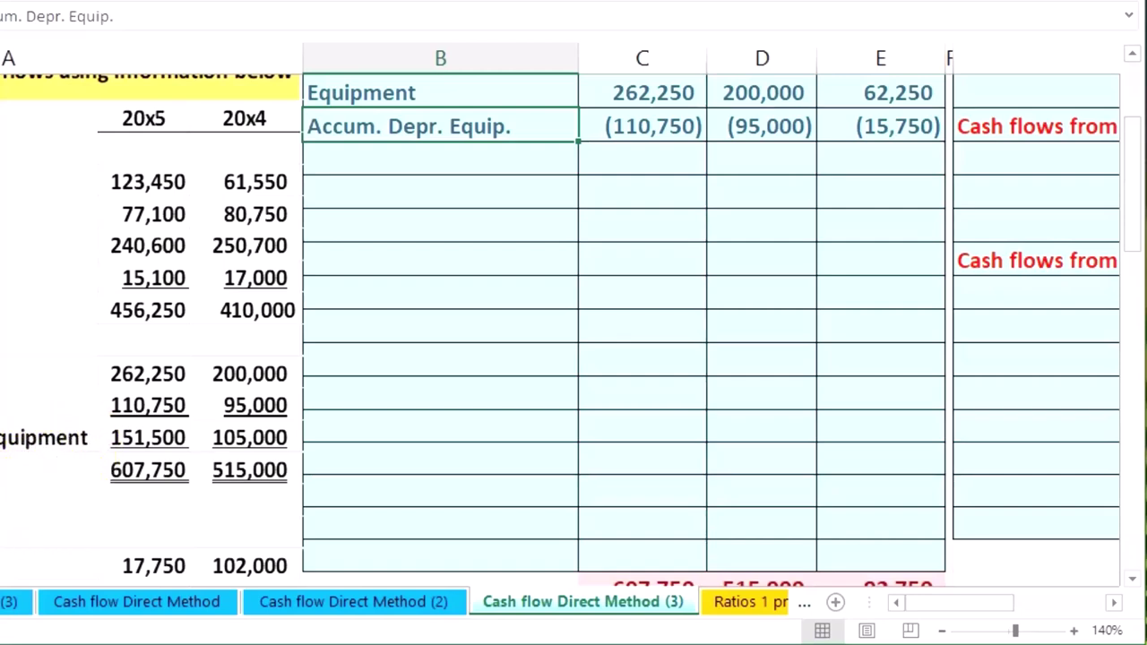
pyautogui.scroll(-1, 439, 358)
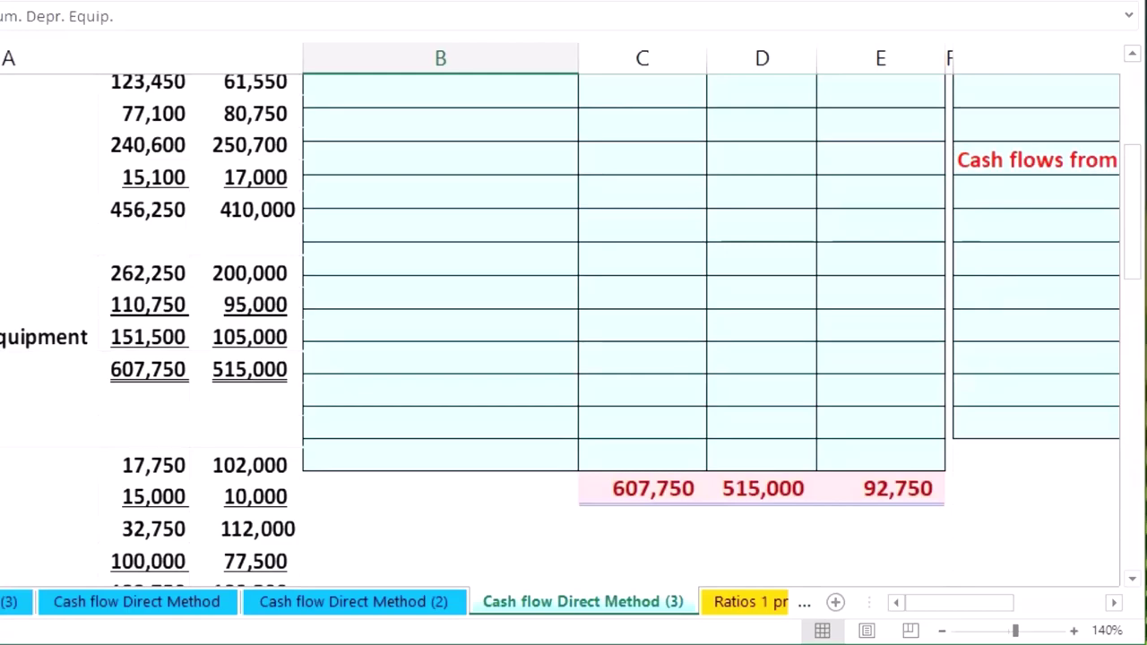
pyautogui.scroll(2, 167, 440)
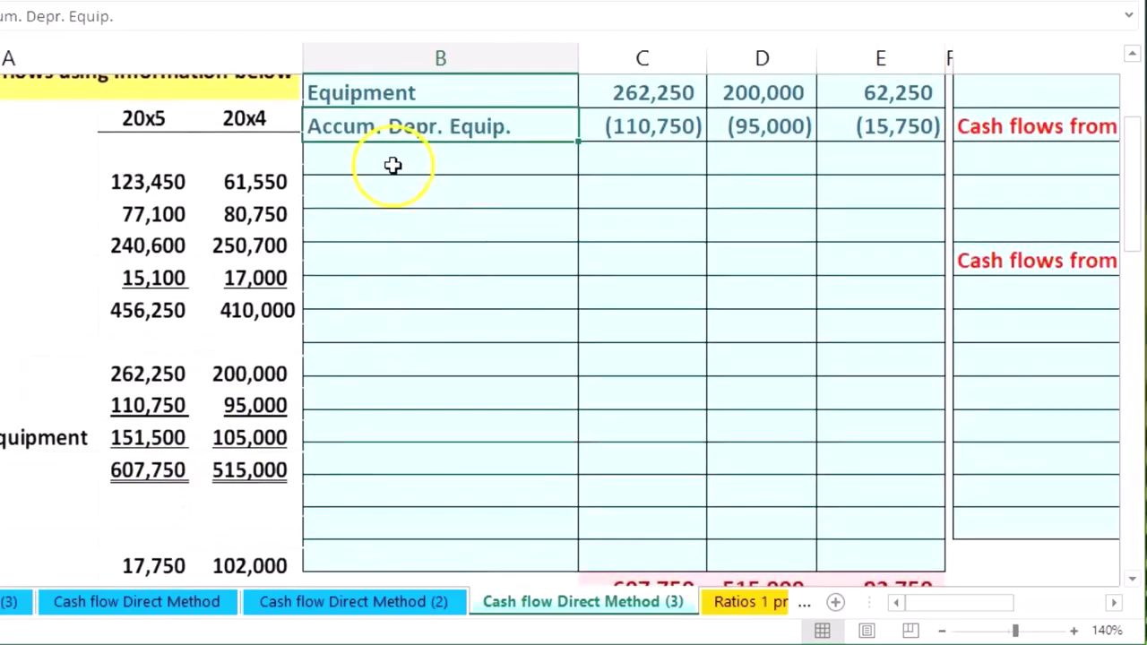
pyautogui.click(389, 156)
pyautogui.hotkey('ctrl', 'v')
pyautogui.press('Right')
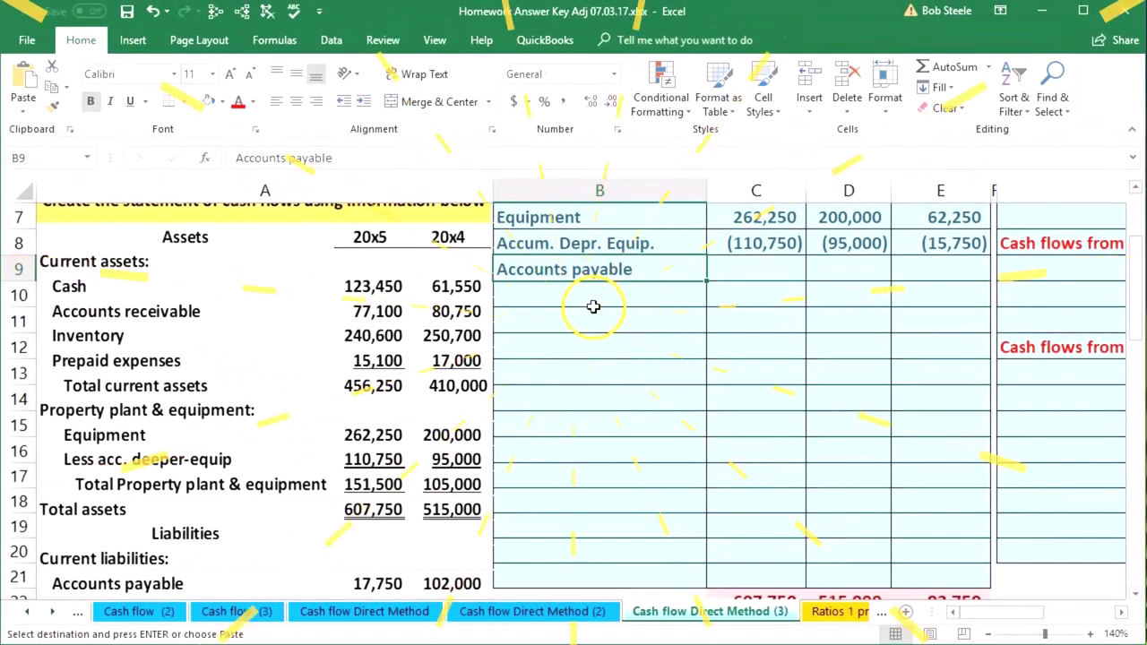
# Fill row 9 for Accounts payable with -1750 for 20x5, -102000 for 20x4 and the difference formula =C9-D9
pyautogui.scroll(-1, 481, 241)
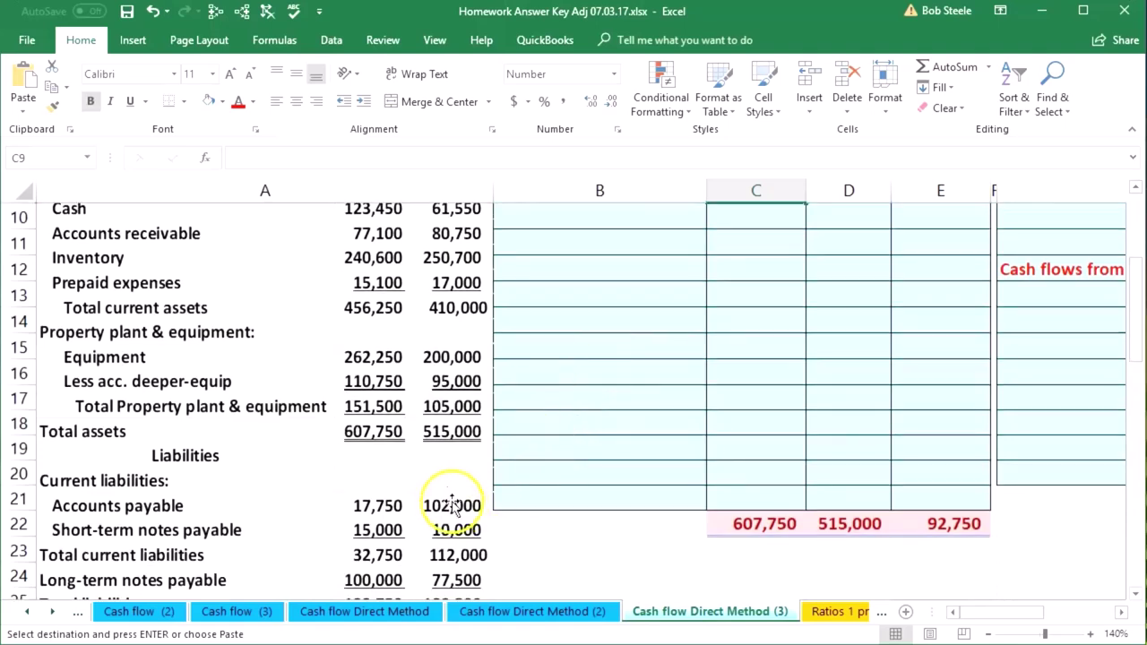
pyautogui.write('-1750')
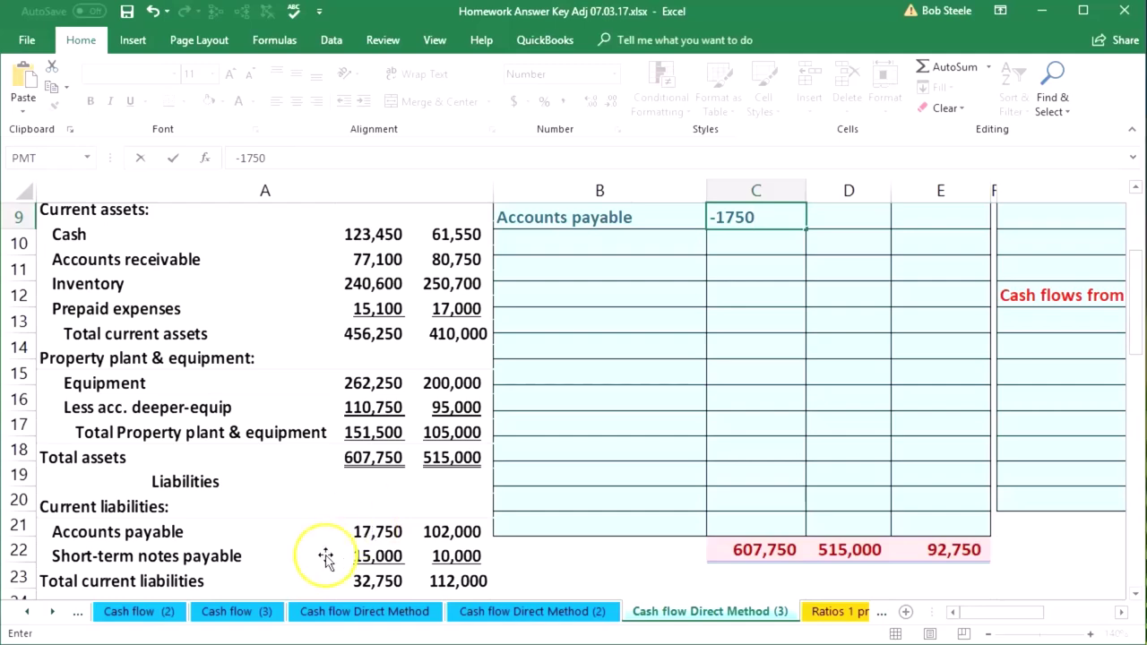
pyautogui.press('Right')
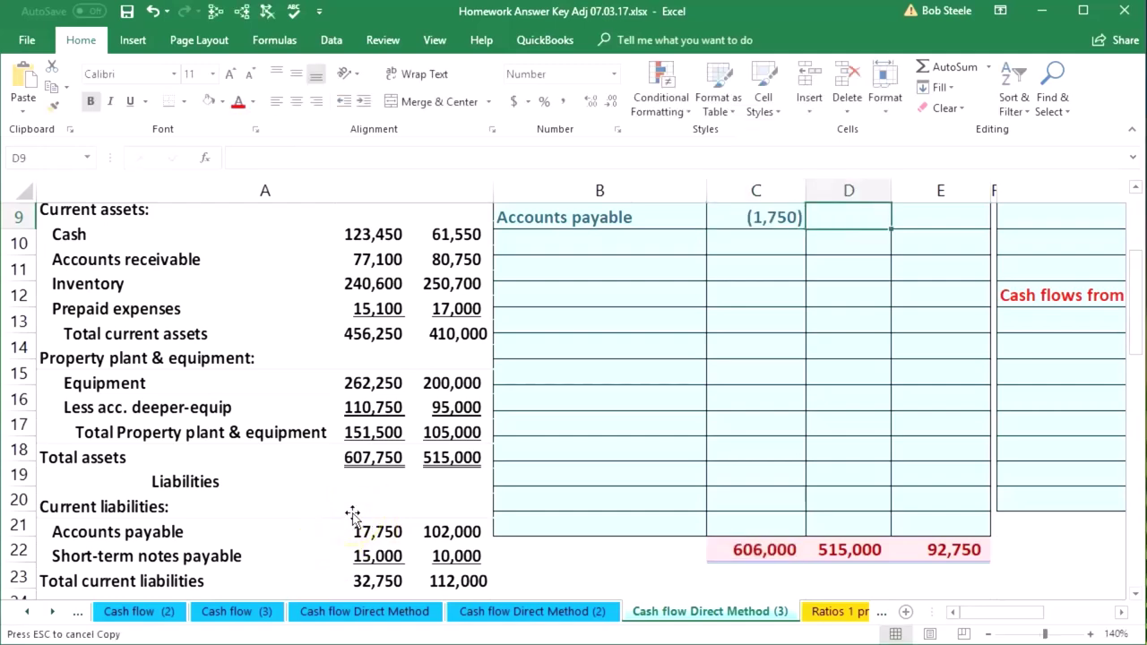
pyautogui.write('-')
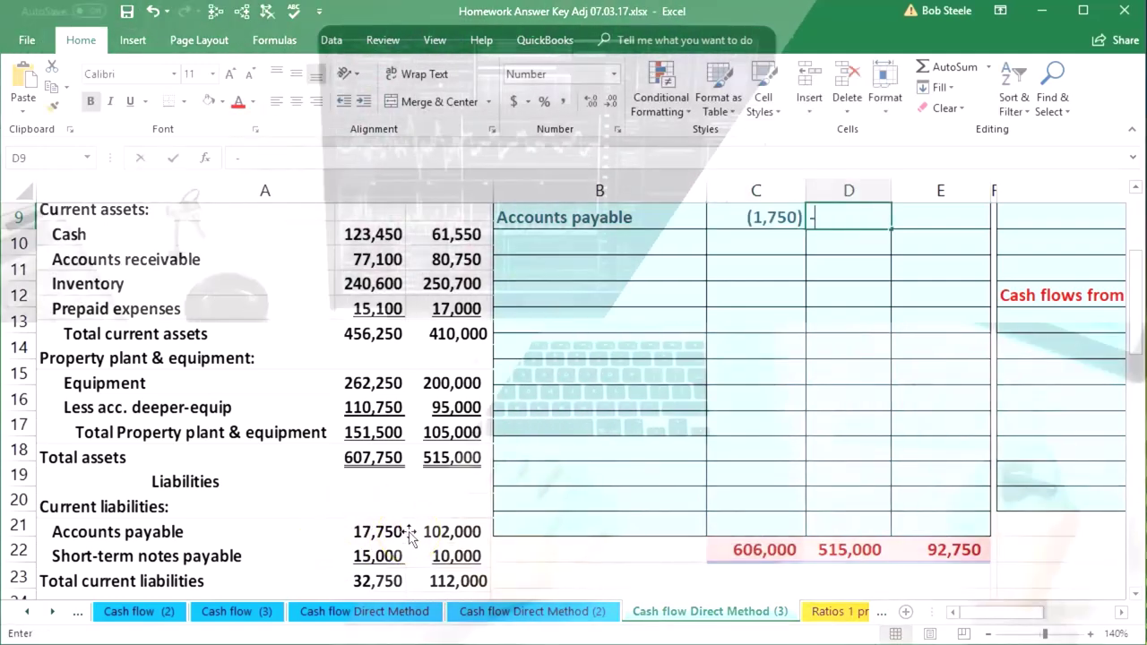
pyautogui.write('102000')
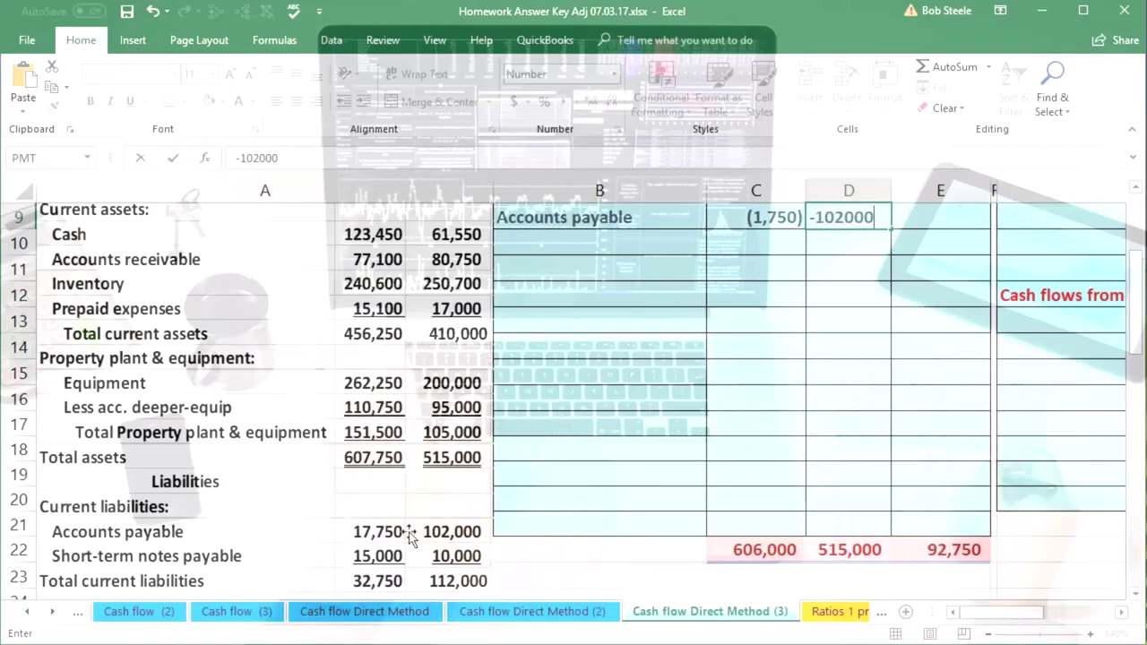
pyautogui.press('Right')
pyautogui.hotkey('ctrl', 'v')
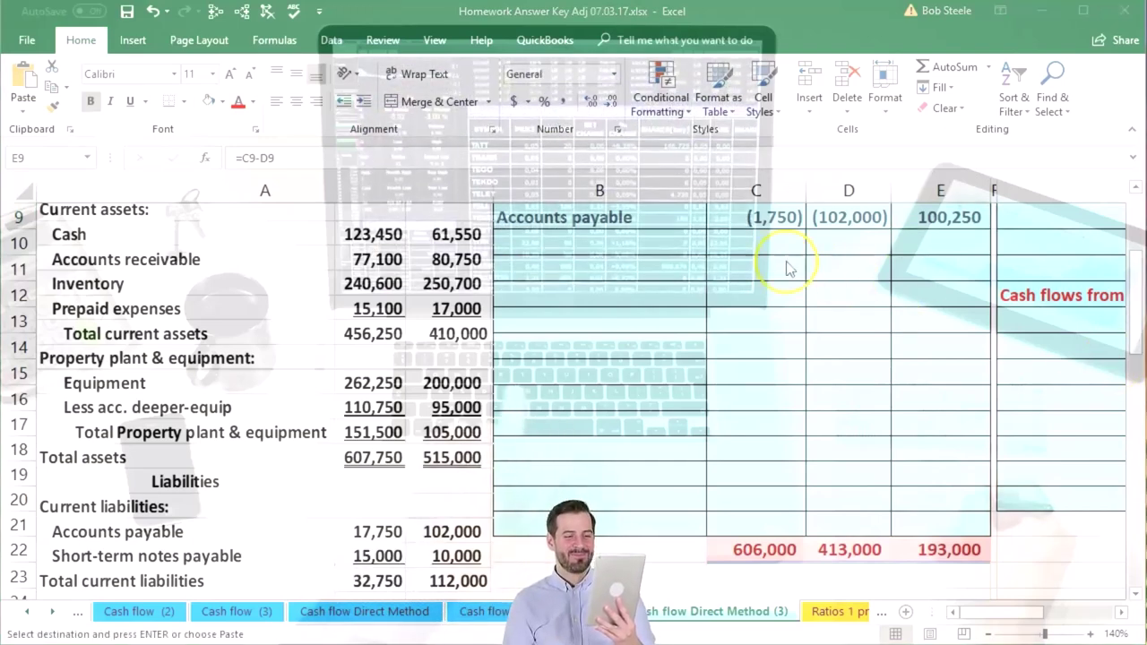
# Fill row 10 for Short-term notes payable with -15000 for 20x5, -1000 for 20x4 and the difference formula =C10-D10
pyautogui.click(609, 247)
pyautogui.write('Short-term notes payable')
pyautogui.press('Right')
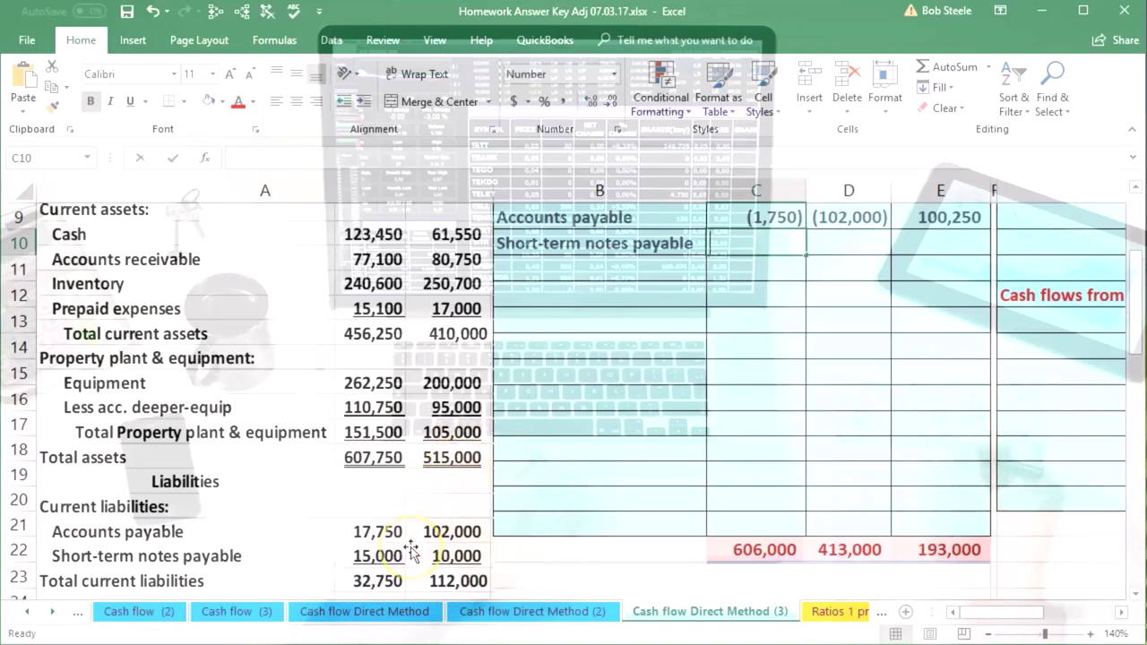
pyautogui.write('-1500')
pyautogui.press('Right')
pyautogui.write('-1000')
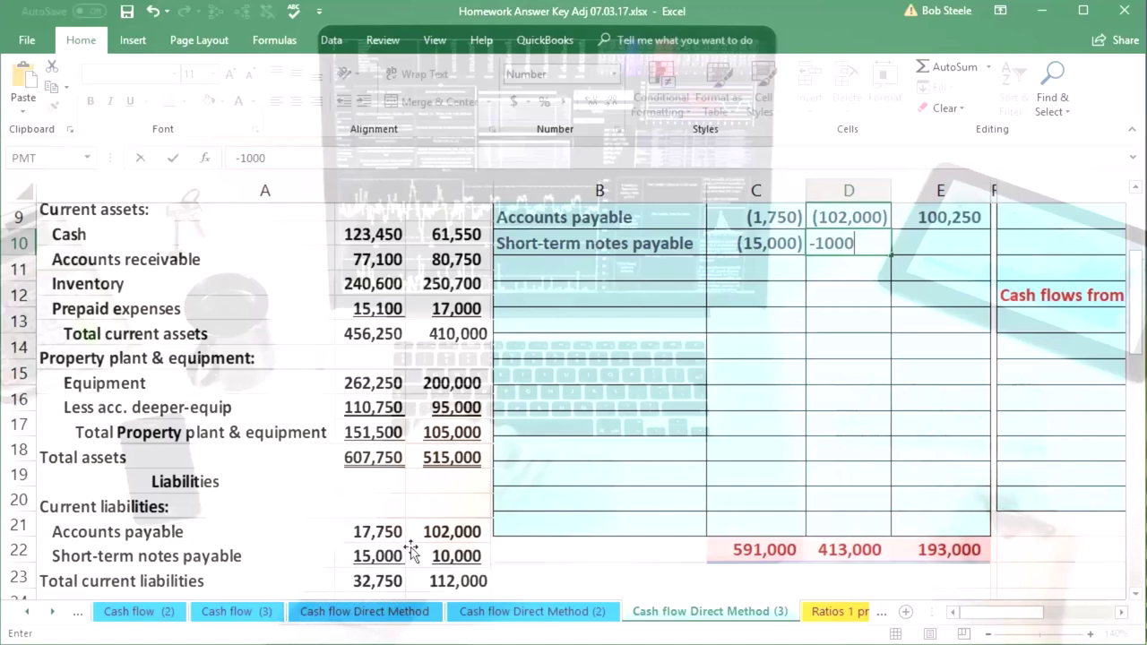
pyautogui.press('Right')
pyautogui.write('=C10-D10')
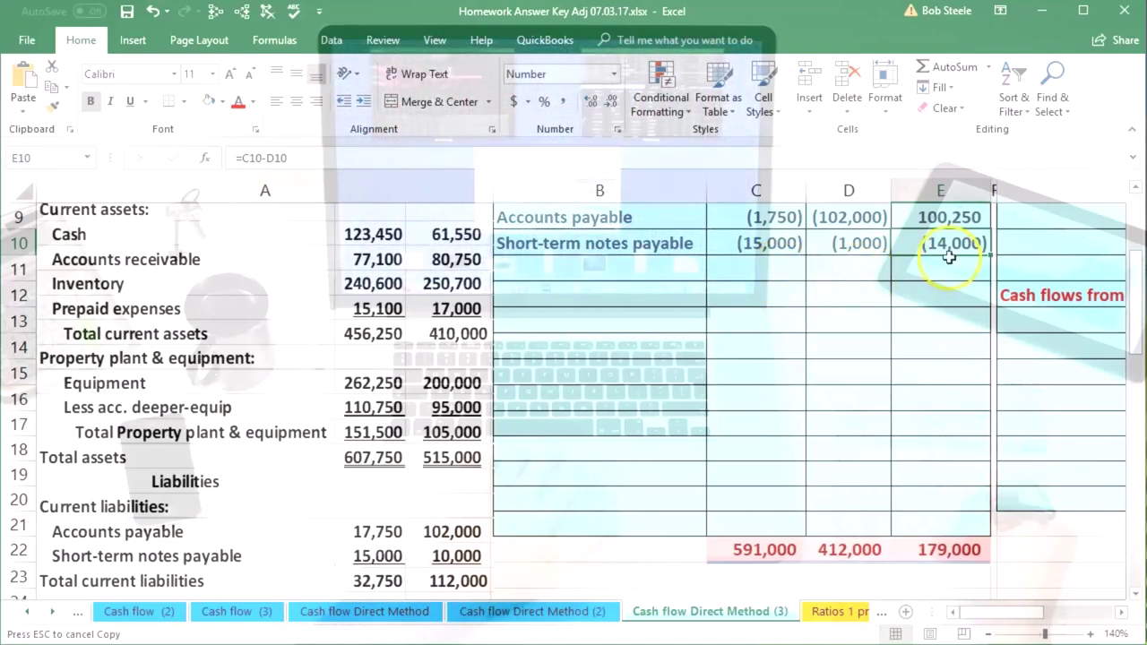
# Find the next liability account on the balance sheet and enter the name Long -term notes payable in cell B11
pyautogui.click(687, 448)
pyautogui.scroll(-1, 687, 440)
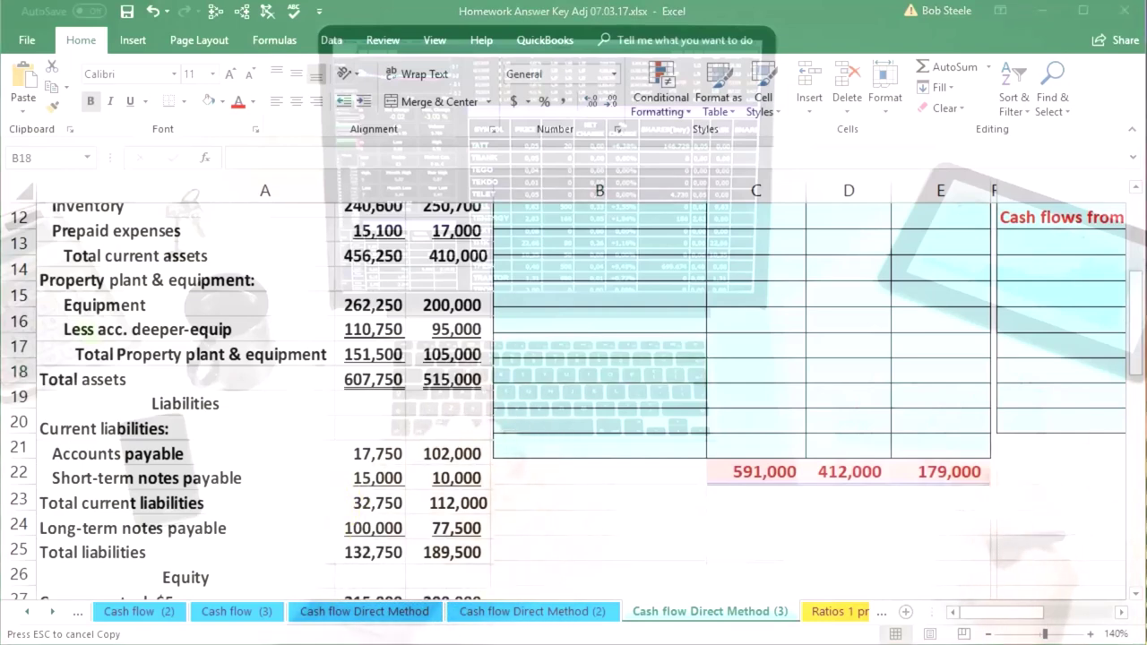
pyautogui.scroll(1, 631, 323)
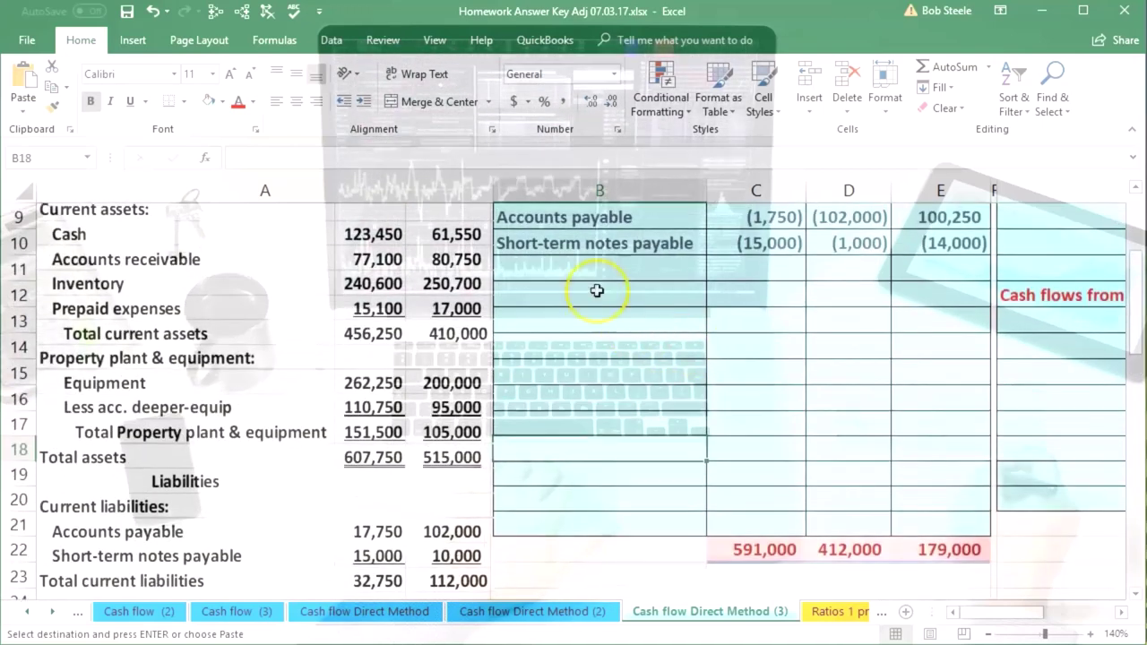
pyautogui.click(591, 269)
pyautogui.write('Long -term notes payable')
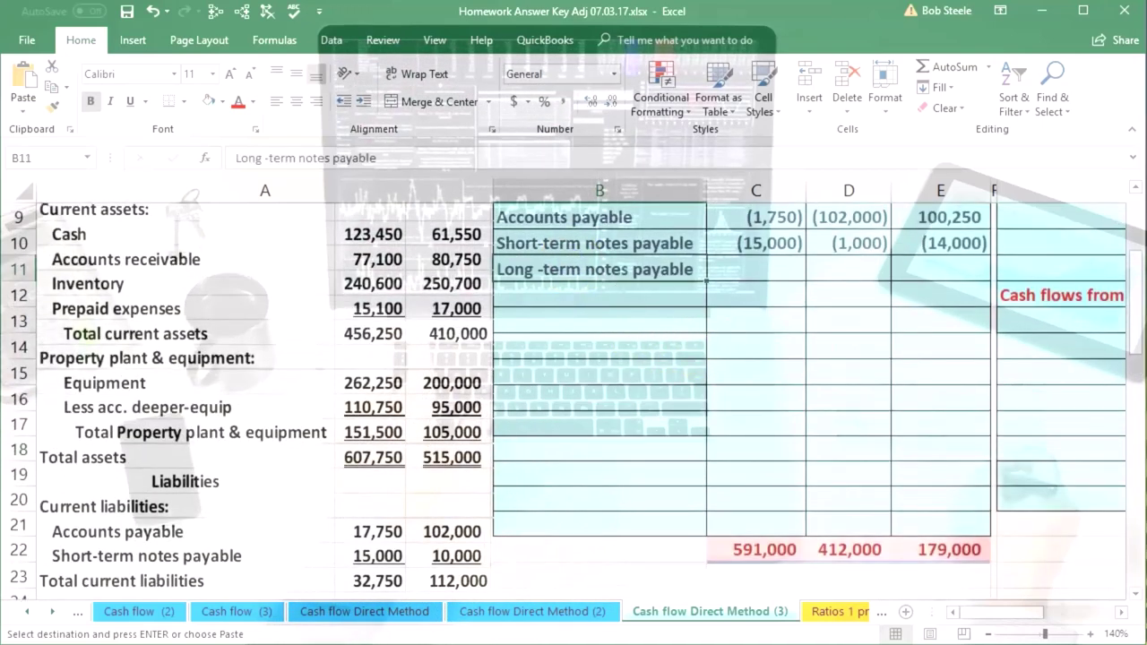
# Enter the long-term notes payable balances, -100000 for 20x5 and -77500 for 20x4, and the difference formula =C11-D11 in row 11
pyautogui.scroll(-1, 833, 384)
pyautogui.click(769, 250)
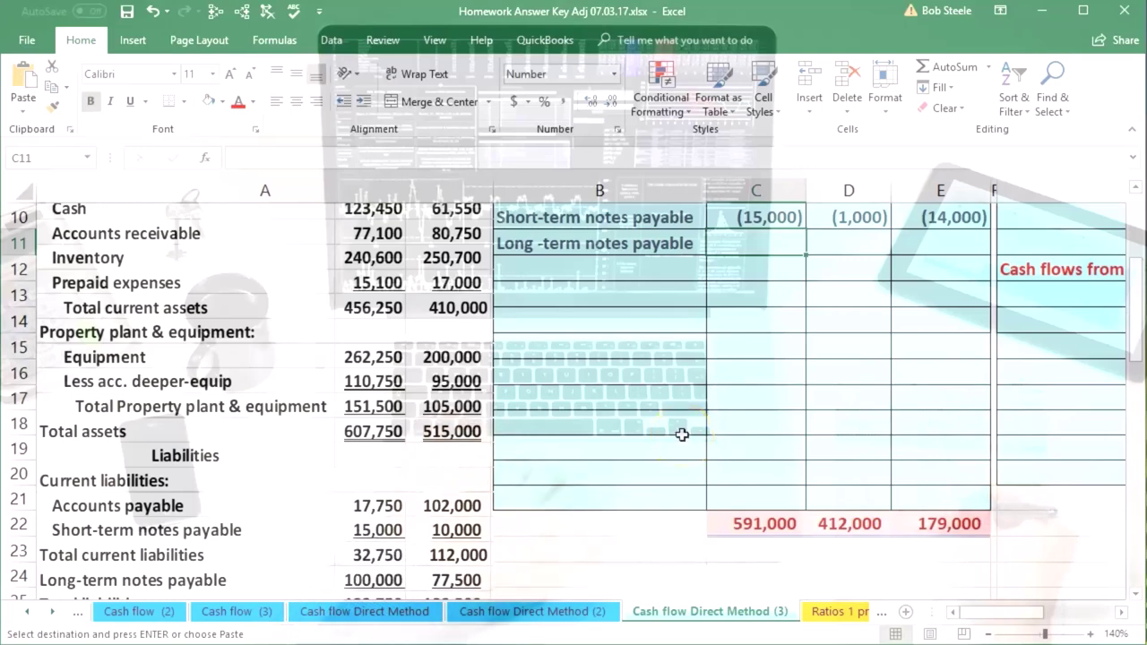
pyautogui.write('-100000')
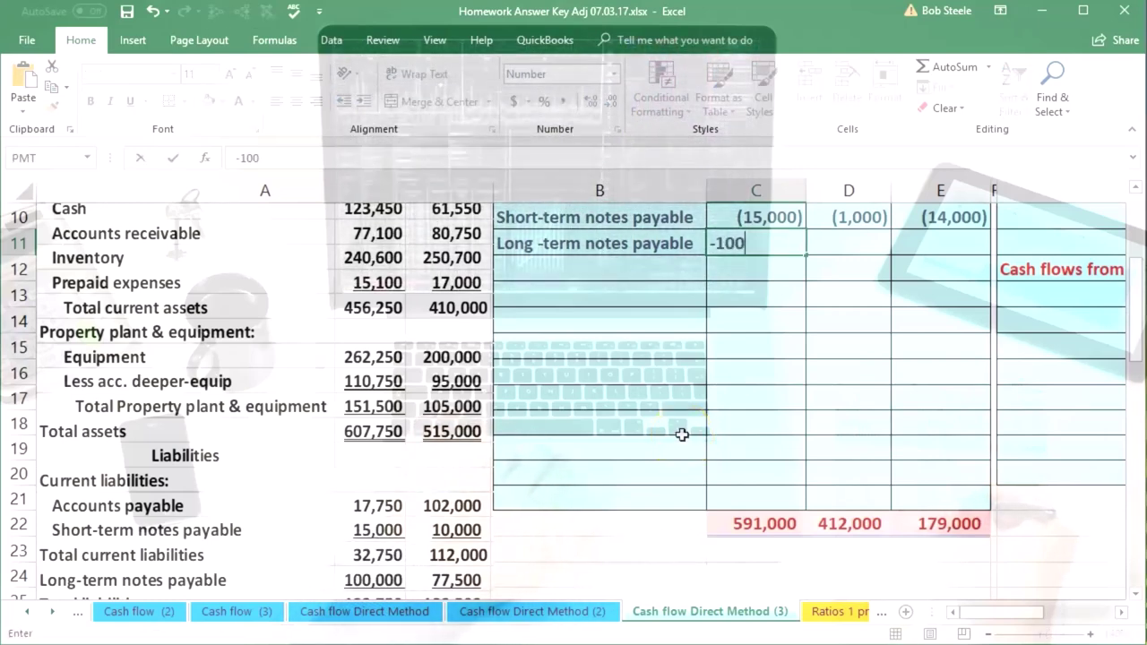
pyautogui.press('Tab')
pyautogui.write('-7')
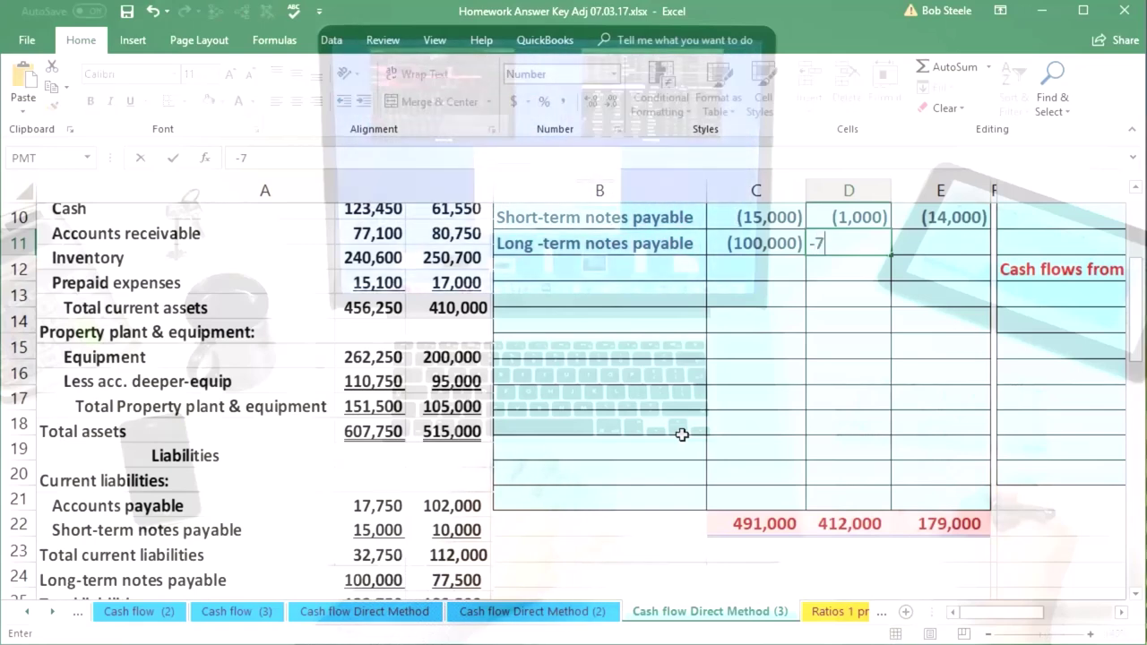
pyautogui.press('Tab')
pyautogui.write('=C11-D11')
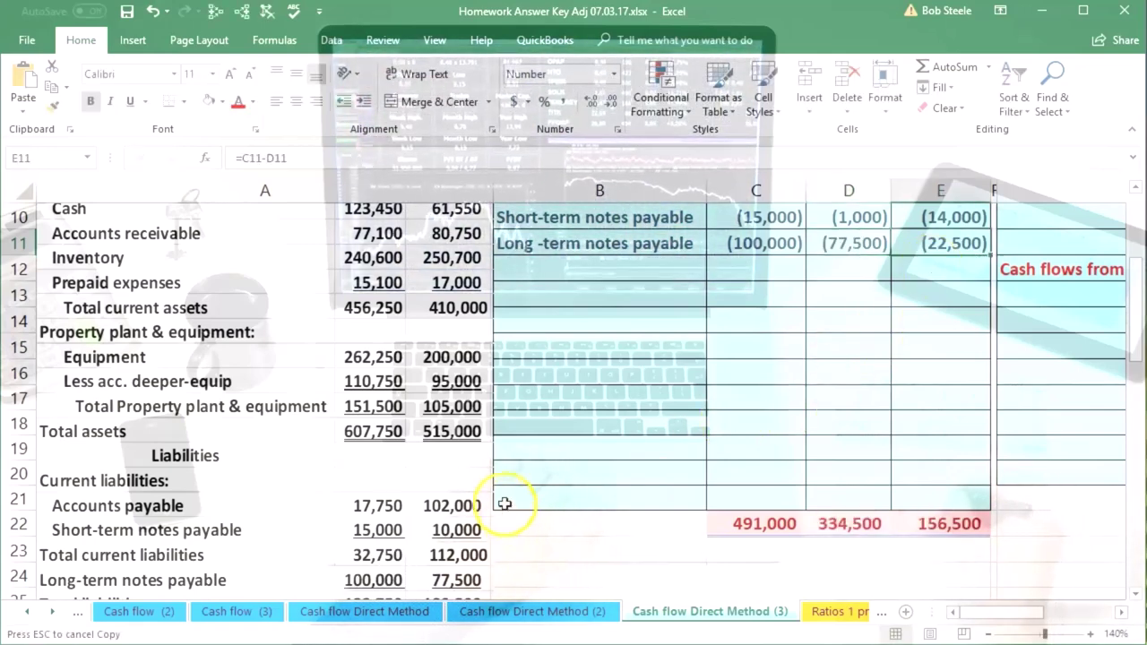
# Find the first equity account on the balance sheet and enter the name Common stock in cell B12
pyautogui.moveTo(506, 508); pyautogui.dragTo(538, 269)
pyautogui.scroll(-1, 537, 269)
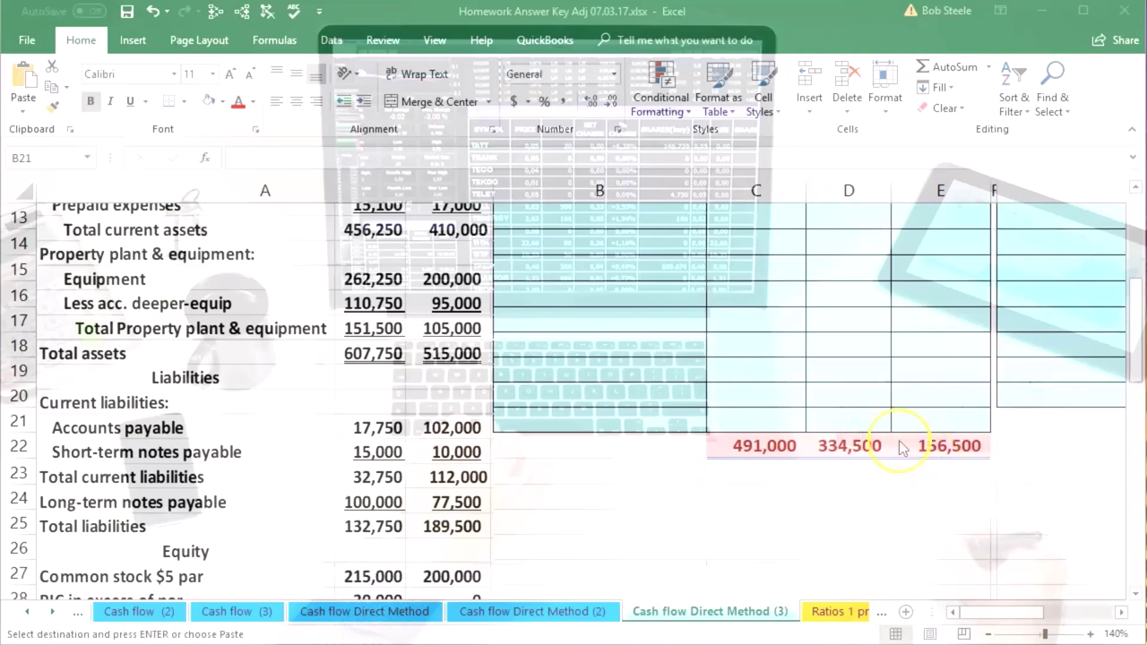
pyautogui.scroll(1, 576, 317)
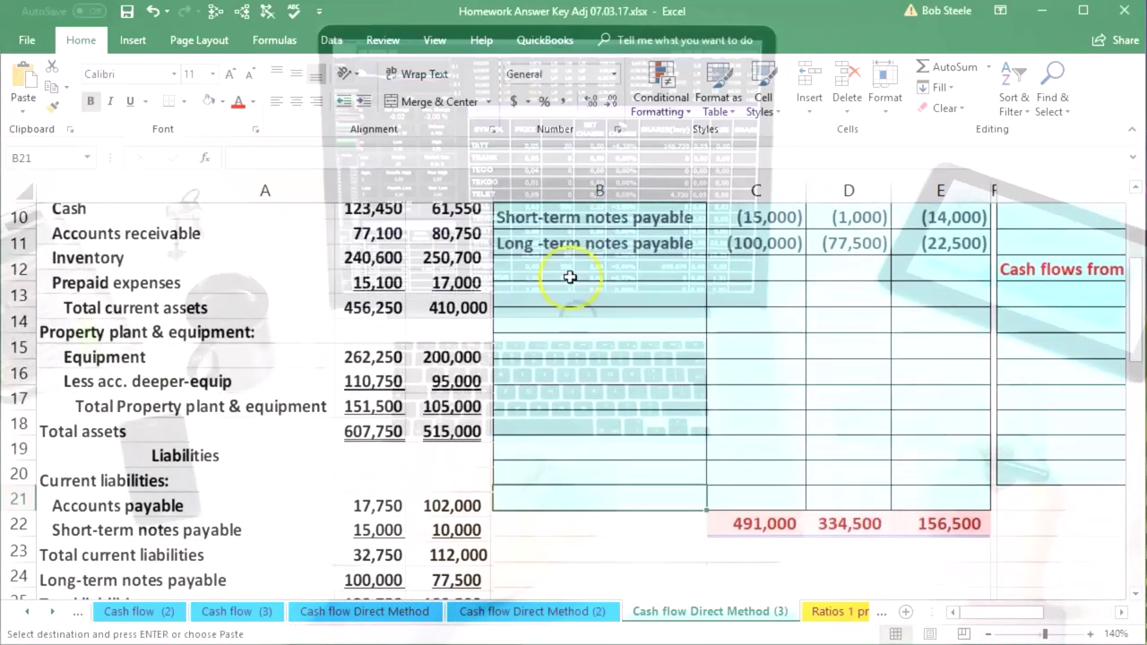
pyautogui.click(566, 272)
pyautogui.write('Common stock')
# Enter the common stock balances, -215000 for 20x5 and -200000 for 20x4, and the difference formula =C12-D12 in row 12
pyautogui.scroll(-1, 549, 362)
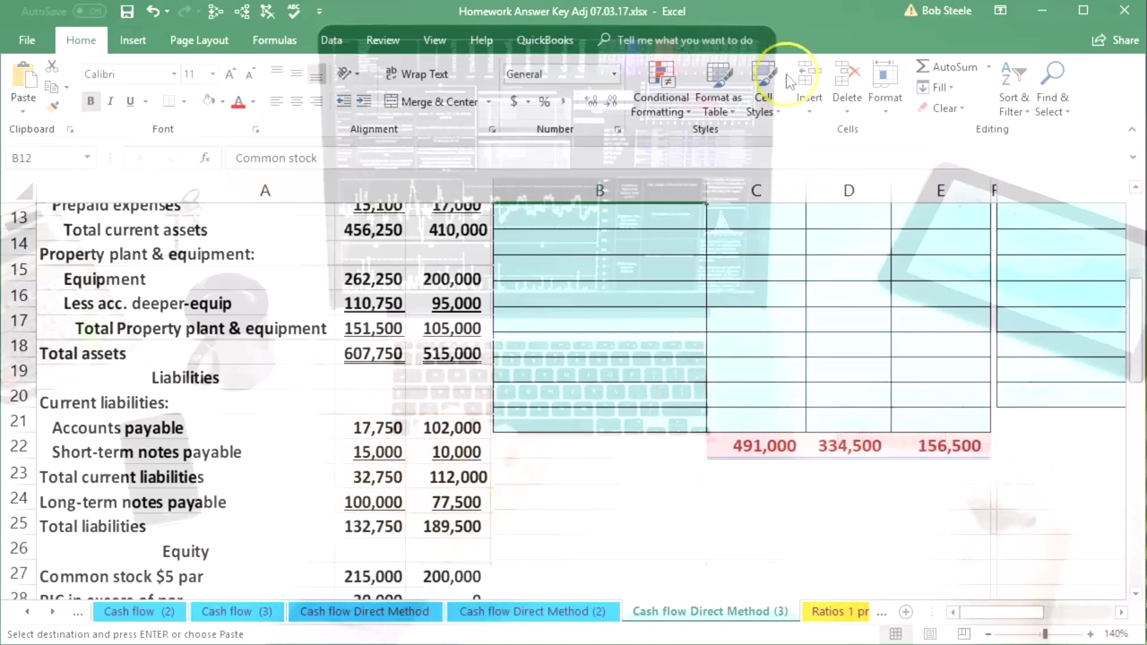
pyautogui.press('Right')
pyautogui.write('-')
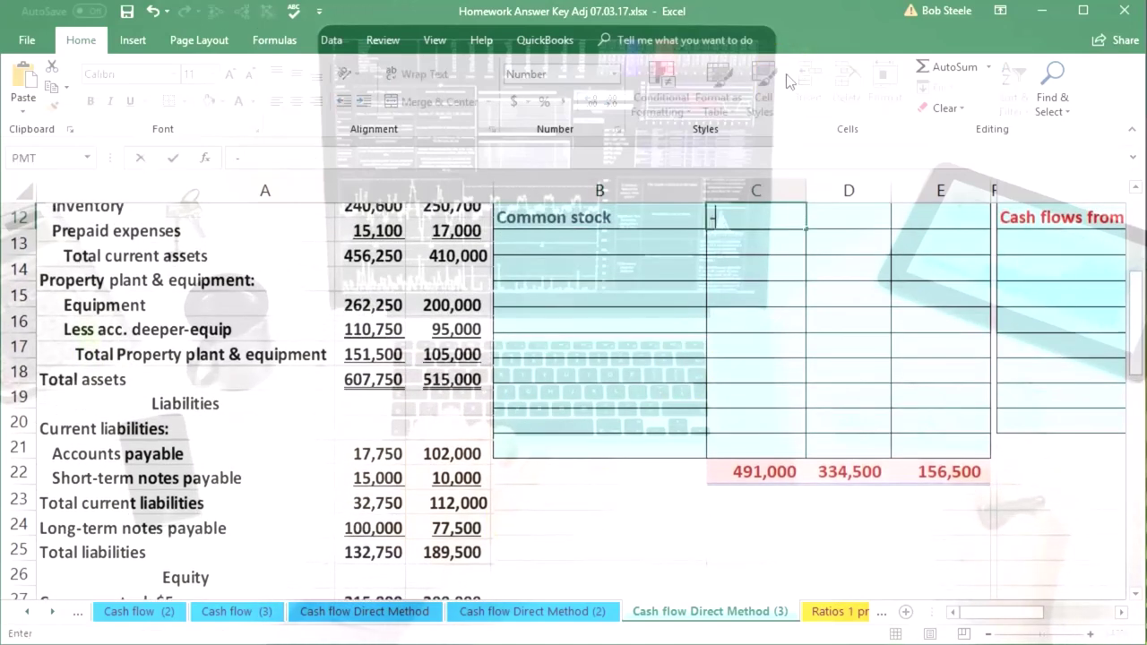
pyautogui.write('2150')
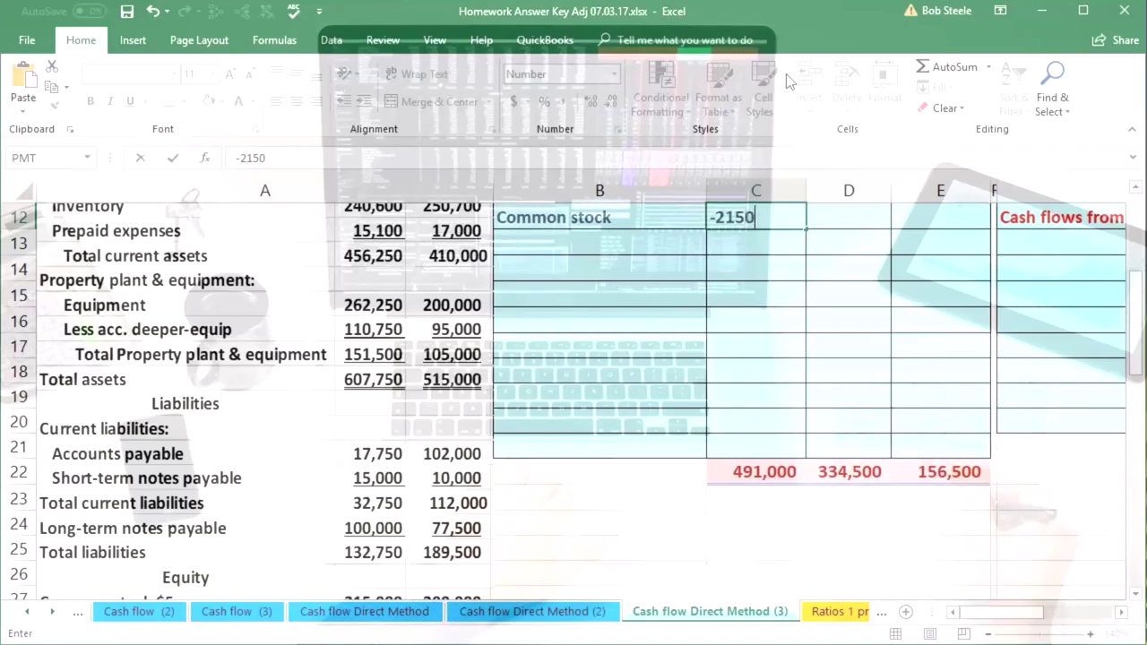
pyautogui.write('0')
pyautogui.press('Right')
pyautogui.write('-200000')
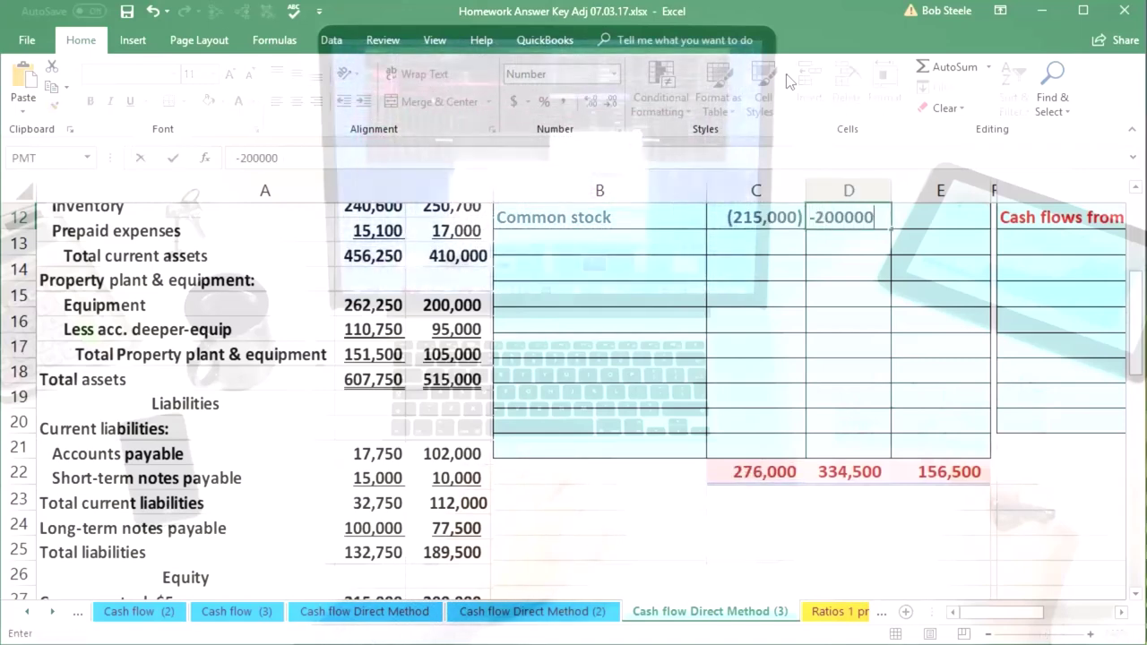
pyautogui.press('Right')
pyautogui.write('=C12-D12')
pyautogui.press('Down')
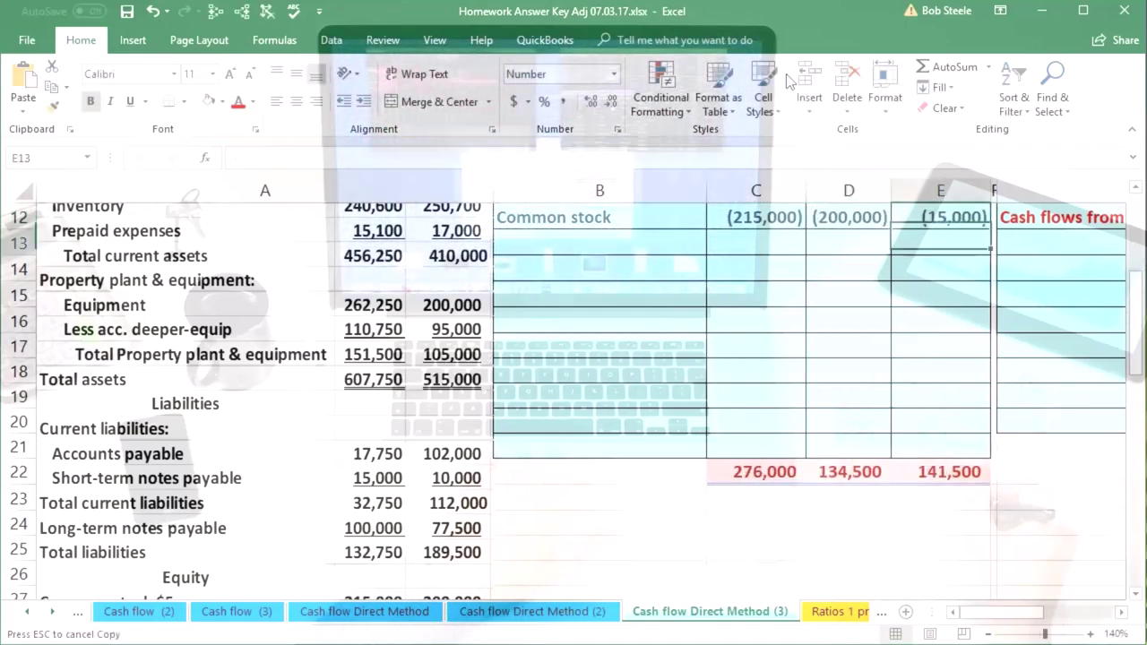
# Fill row 13 for Paid-in capital with -30000 for 20x5, 0 for 20x4 and the difference between the two years
pyautogui.scroll(-1, 604, 468)
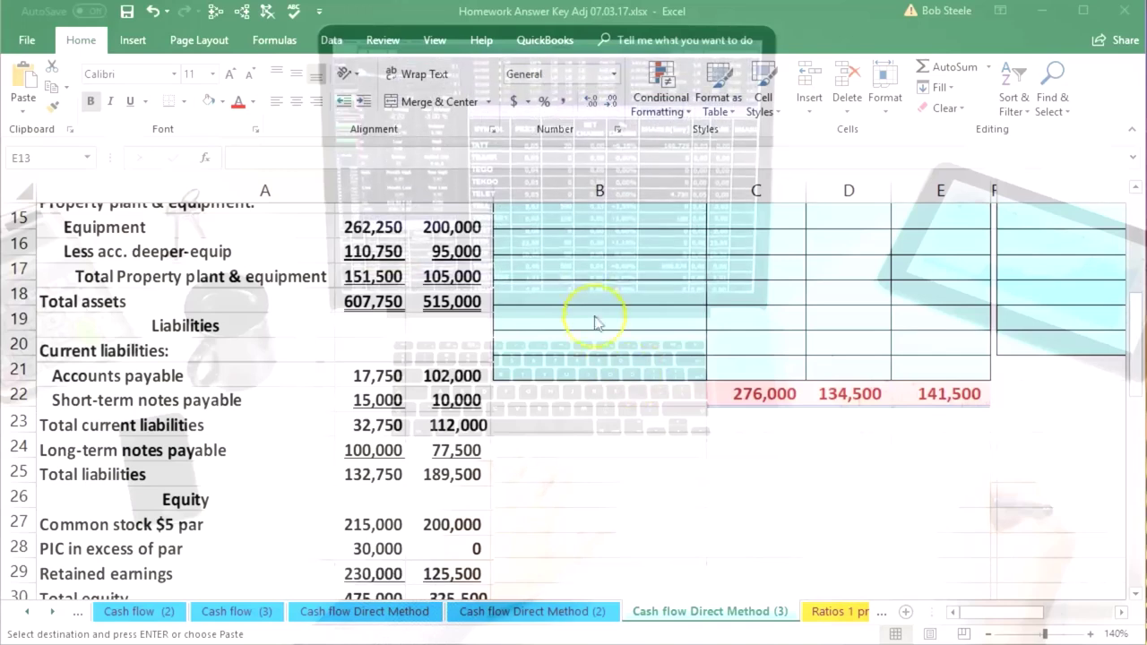
pyautogui.scroll(1, 587, 371)
pyautogui.click(549, 244)
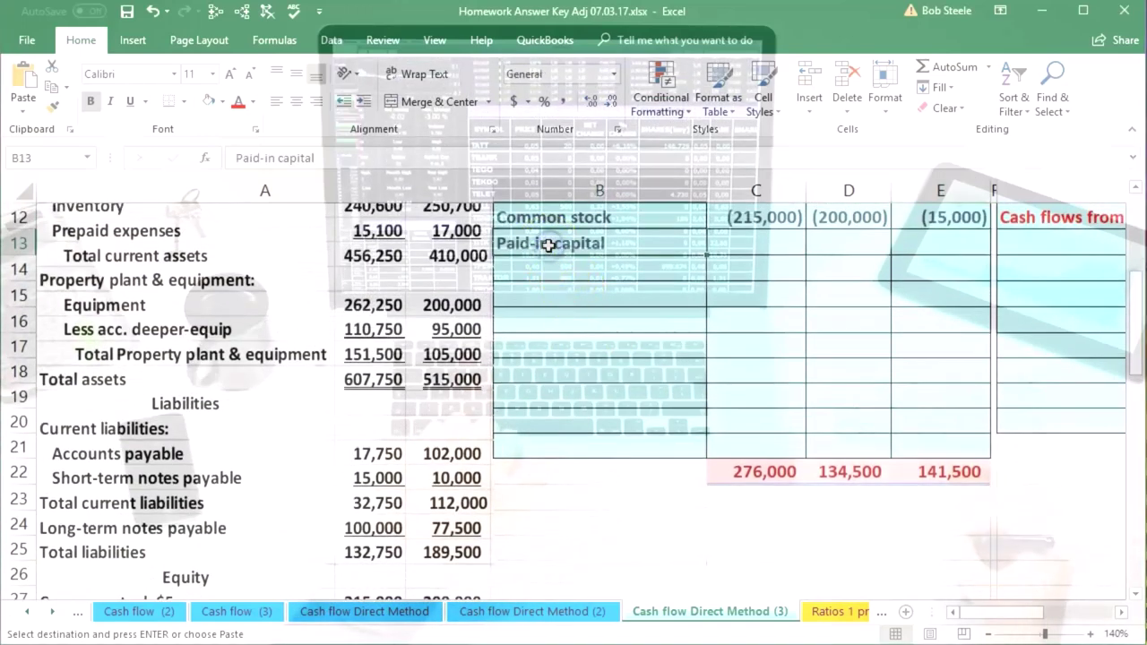
pyautogui.click(786, 247)
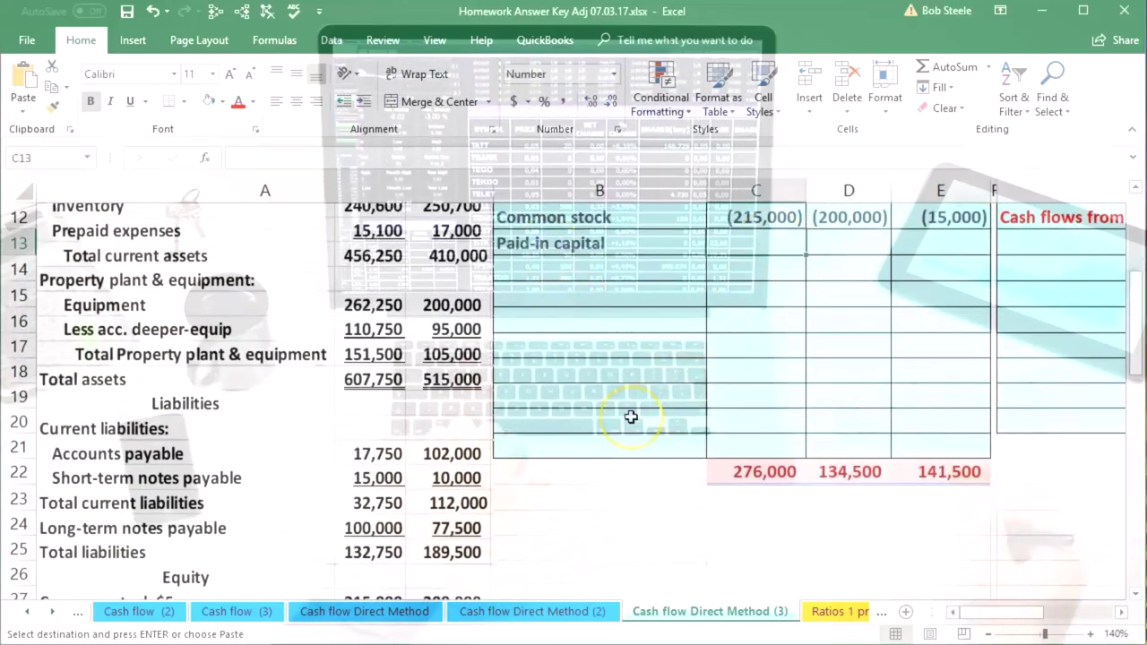
pyautogui.scroll(-1, 631, 417)
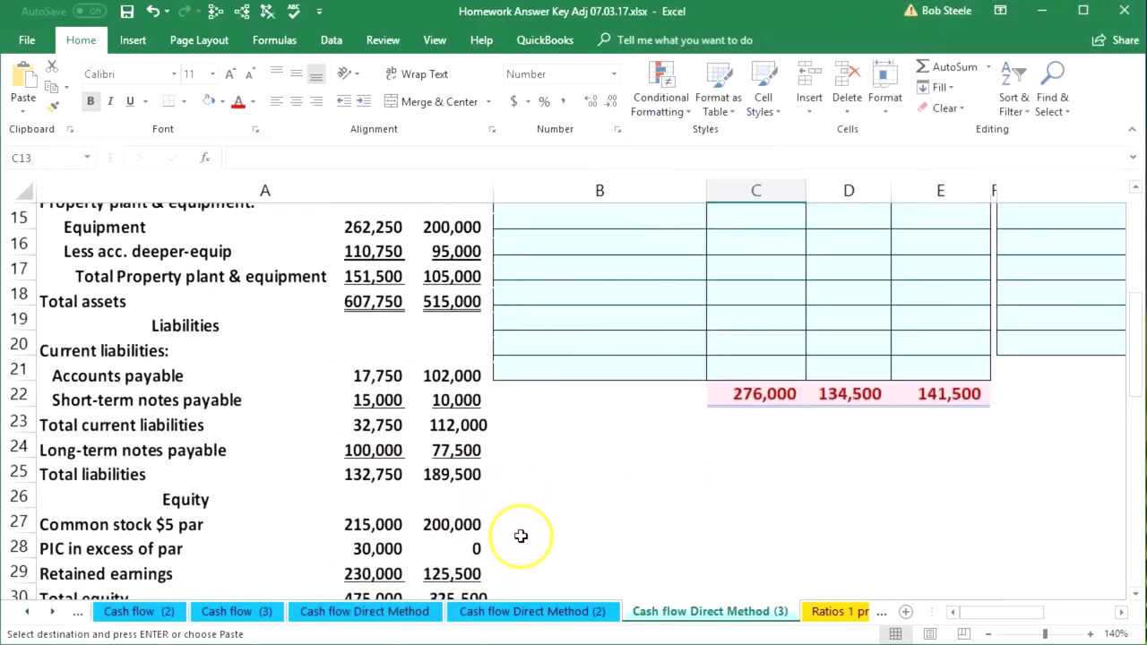
pyautogui.scroll(1, 625, 531)
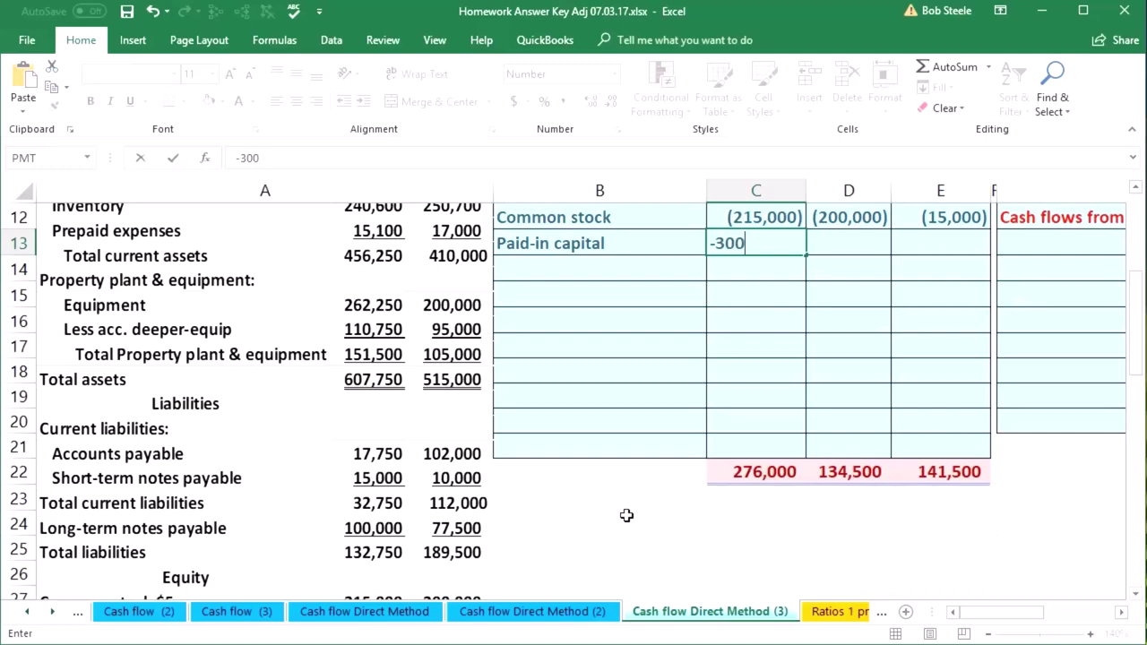
pyautogui.write('00')
pyautogui.press('Tab')
pyautogui.write('0')
pyautogui.press('Return')
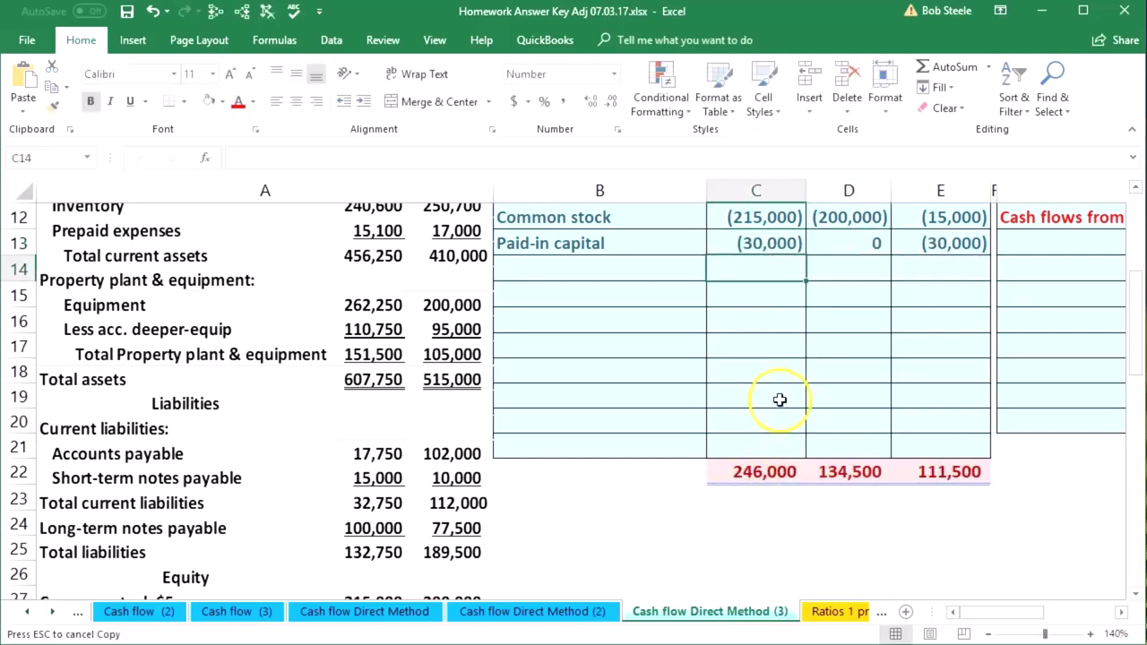
# Add the equity account Retained earnings in cell B14 and enter its 20x5 balance of -230000 in cell C14
pyautogui.scroll(-1, 724, 348)
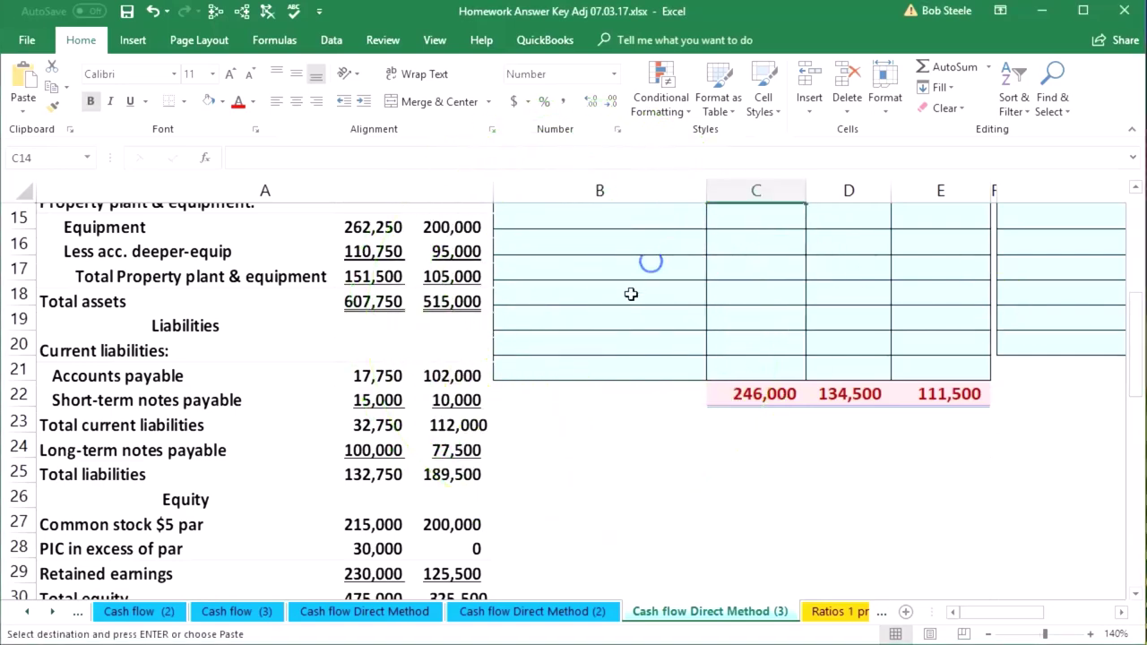
pyautogui.scroll(1, 627, 267)
pyautogui.click(598, 273)
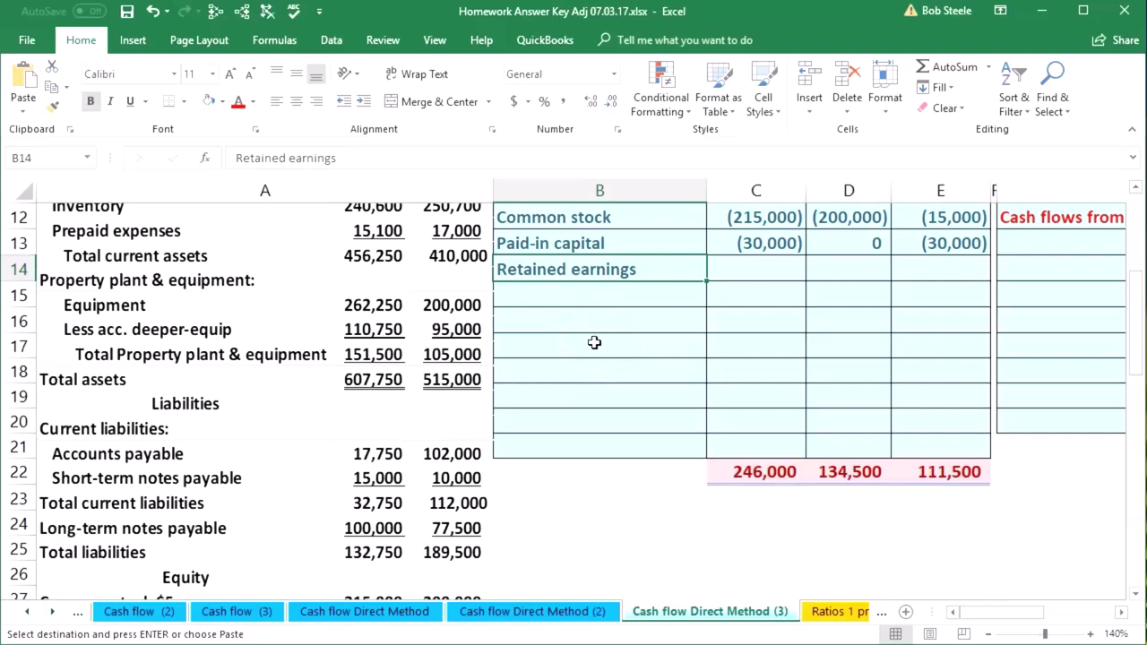
pyautogui.scroll(-2, 594, 342)
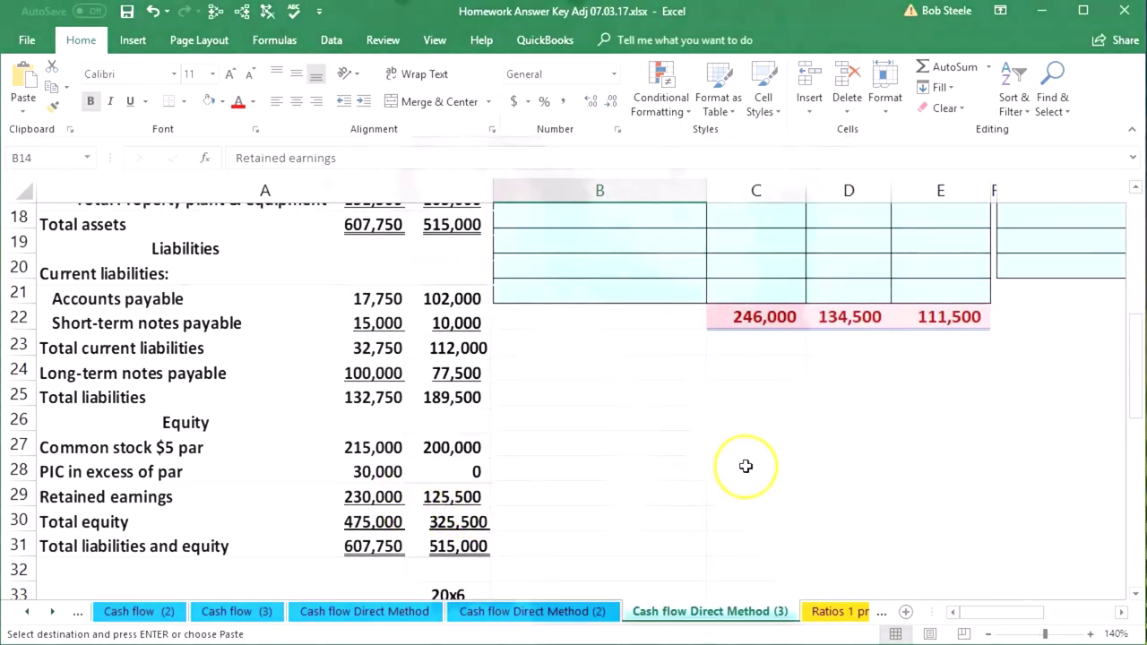
pyautogui.scroll(1, 743, 466)
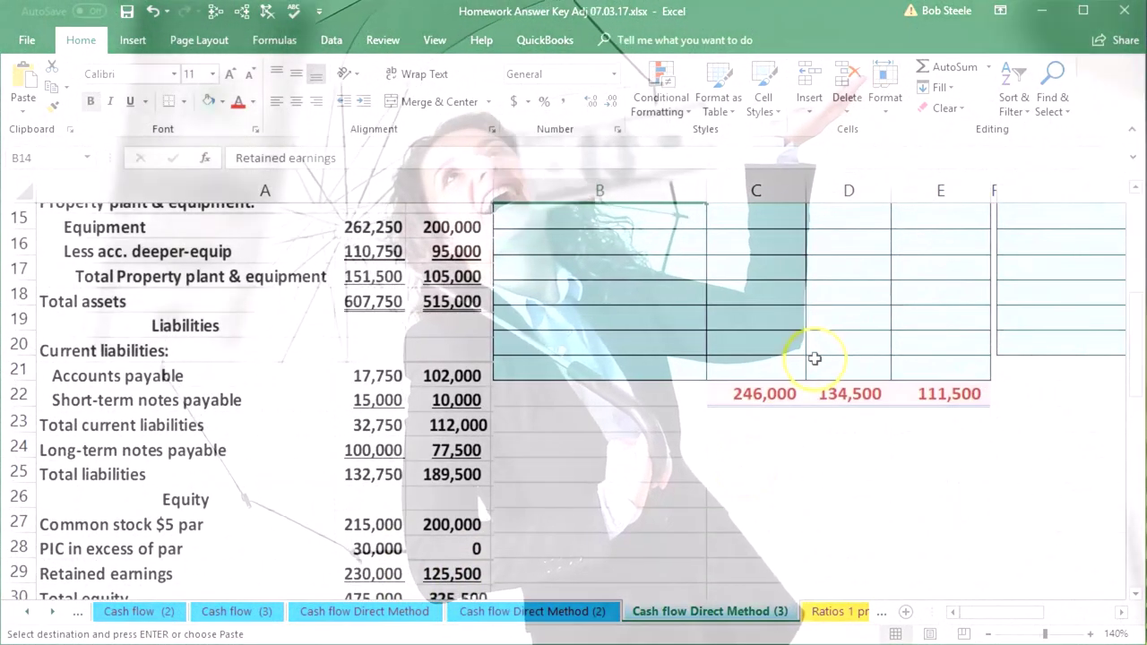
pyautogui.scroll(1, 807, 345)
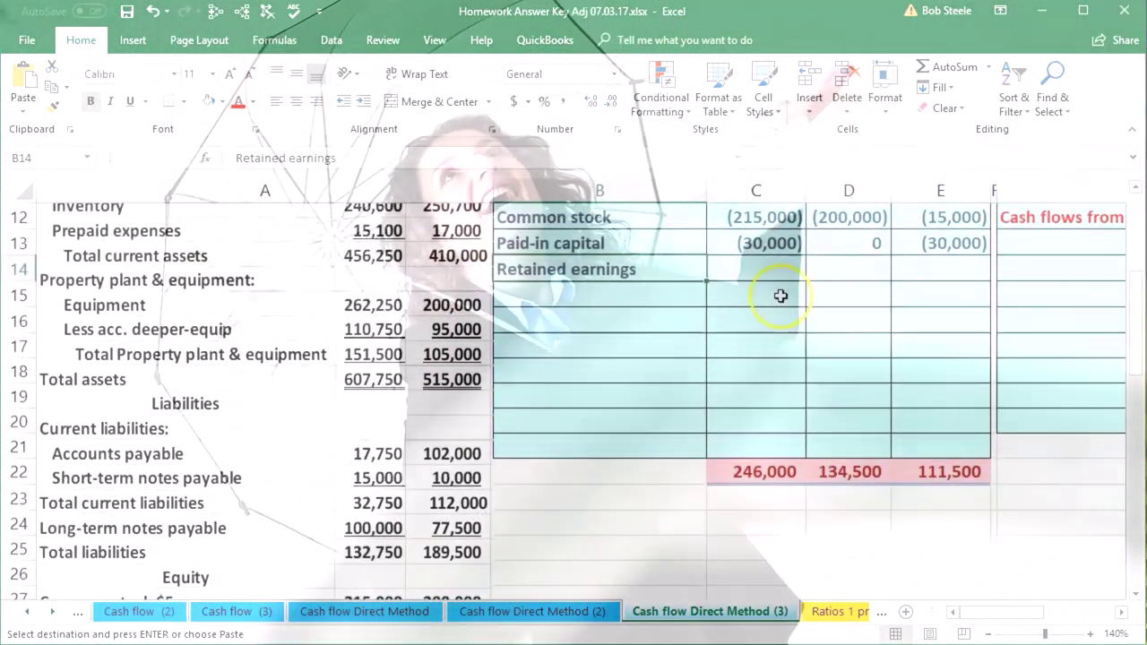
pyautogui.click(767, 263)
pyautogui.write('=230000')
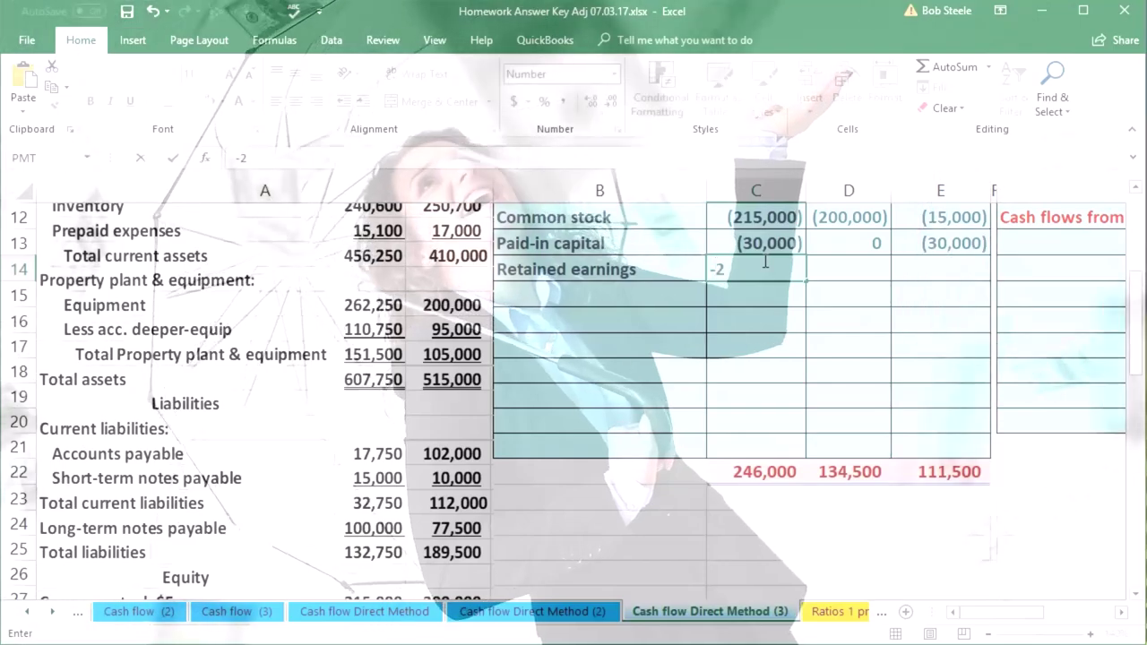
pyautogui.press('Return')
# Enter -125000 as the 20x4 retained earnings balance in D14 and the difference formula =C14-D14 in E14
pyautogui.click(849, 216)
pyautogui.hotkey('ctrl', 'c')
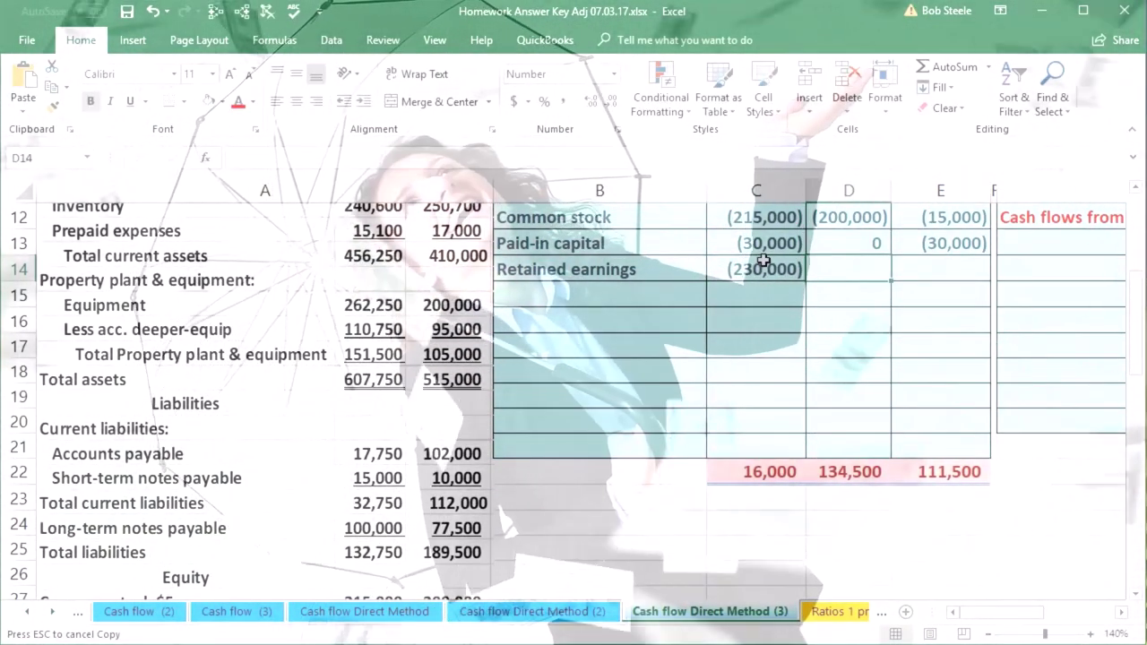
pyautogui.click(849, 269)
pyautogui.scroll(-2, 700, 355)
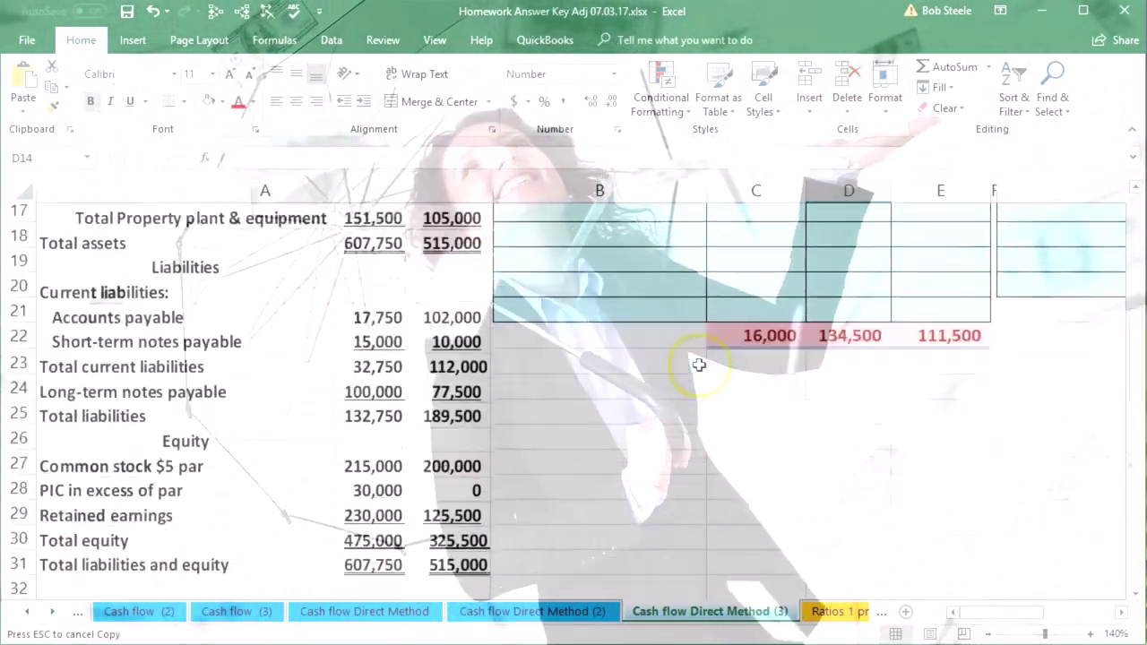
pyautogui.scroll(2, 583, 477)
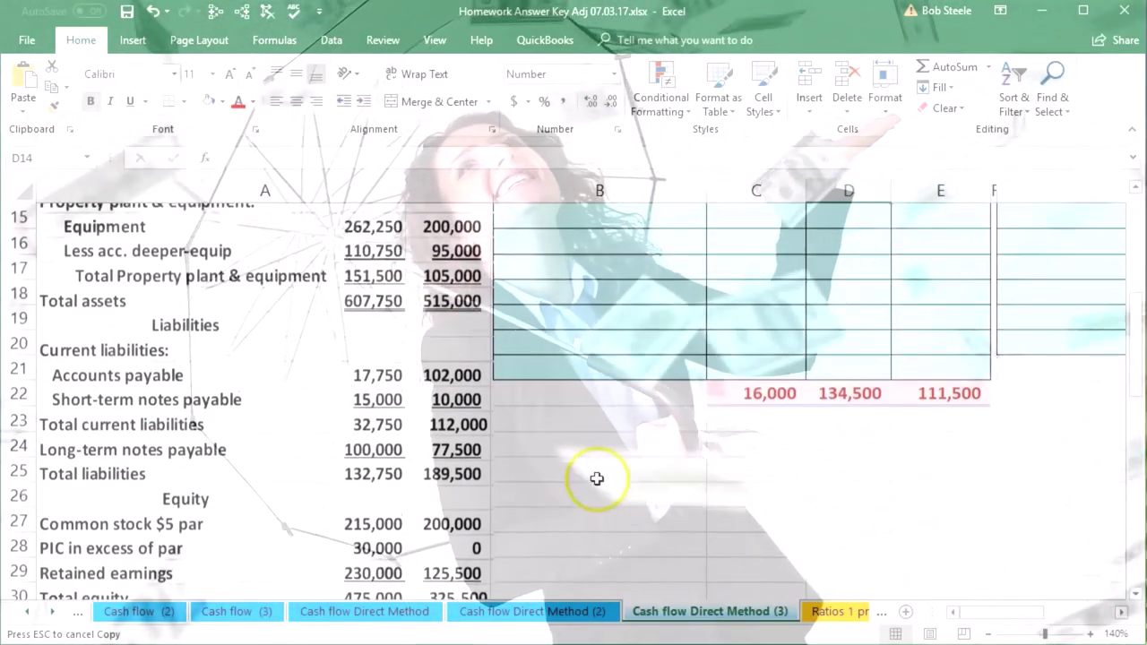
pyautogui.write('-125000')
pyautogui.press('Tab')
pyautogui.hotkey('ctrl', 'v')
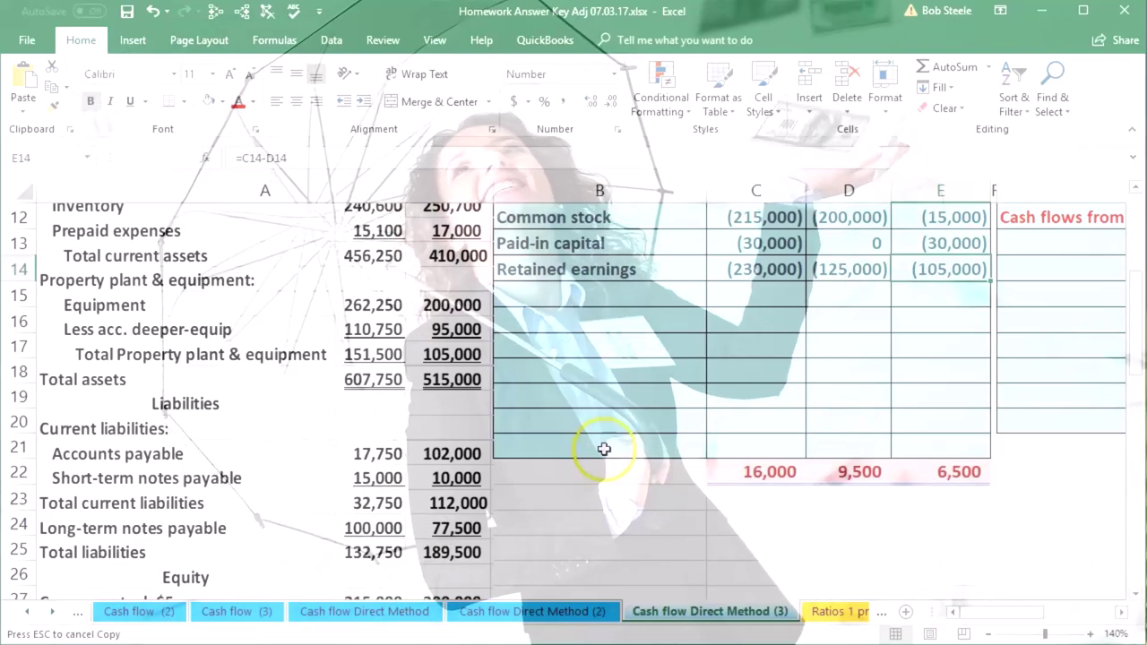
# Check the worksheet balances against the balance sheet and correct the 20x5 accounts payable balance in C9 to -17750
pyautogui.scroll(-1, 602, 448)
pyautogui.scroll(-1, 606, 451)
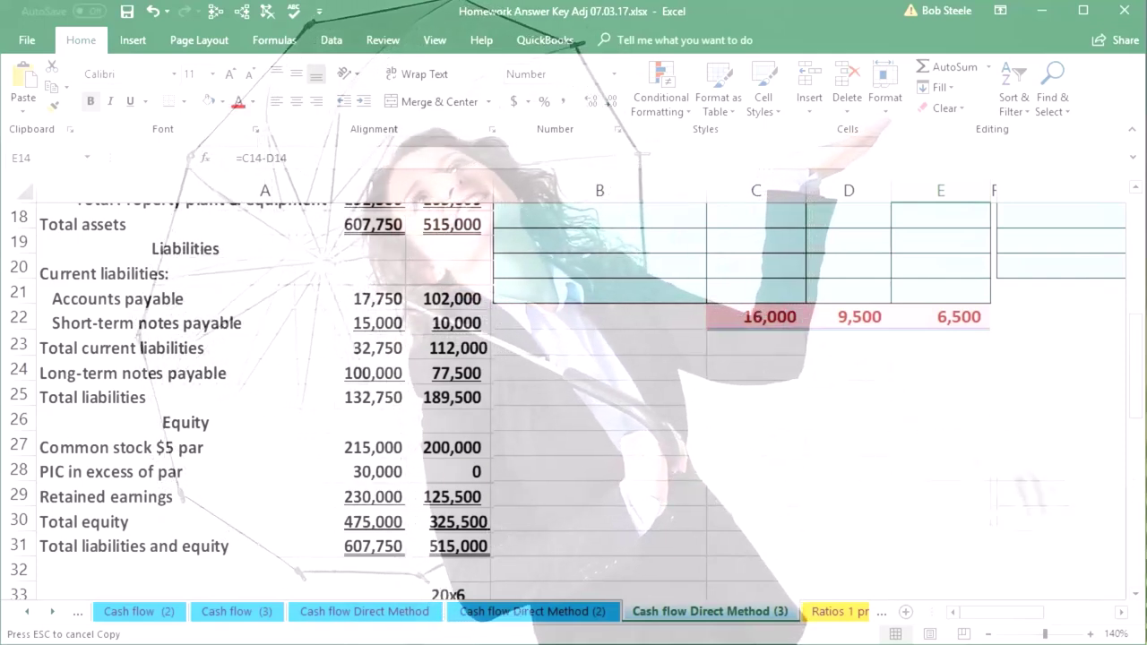
pyautogui.scroll(6, 738, 335)
pyautogui.click(738, 335)
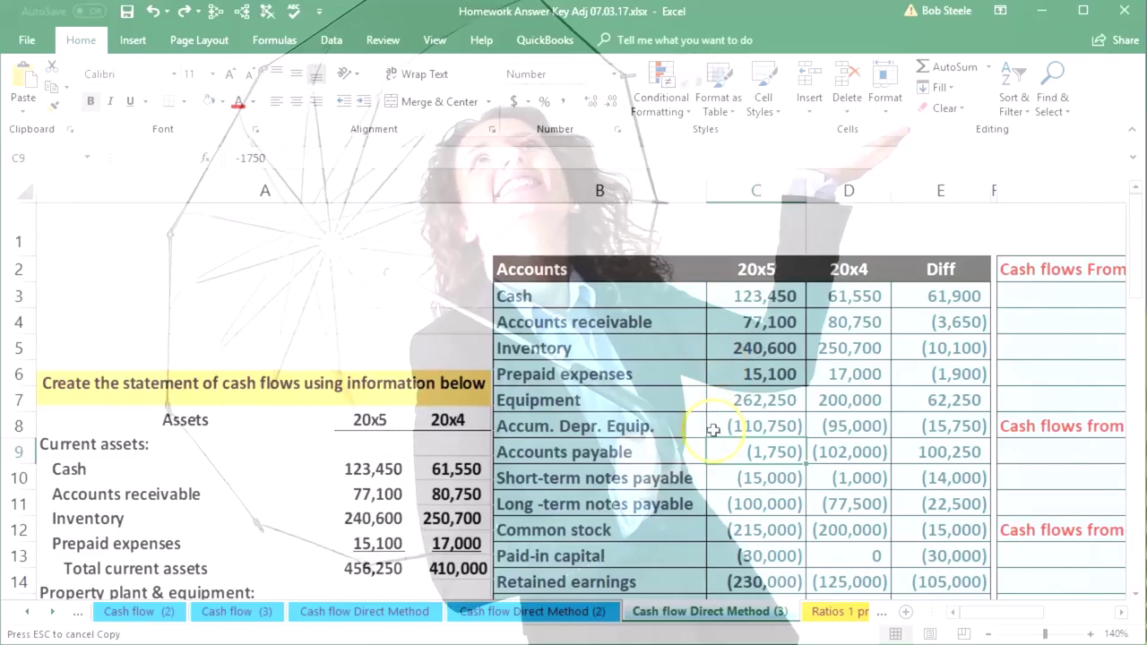
pyautogui.scroll(-3, 717, 444)
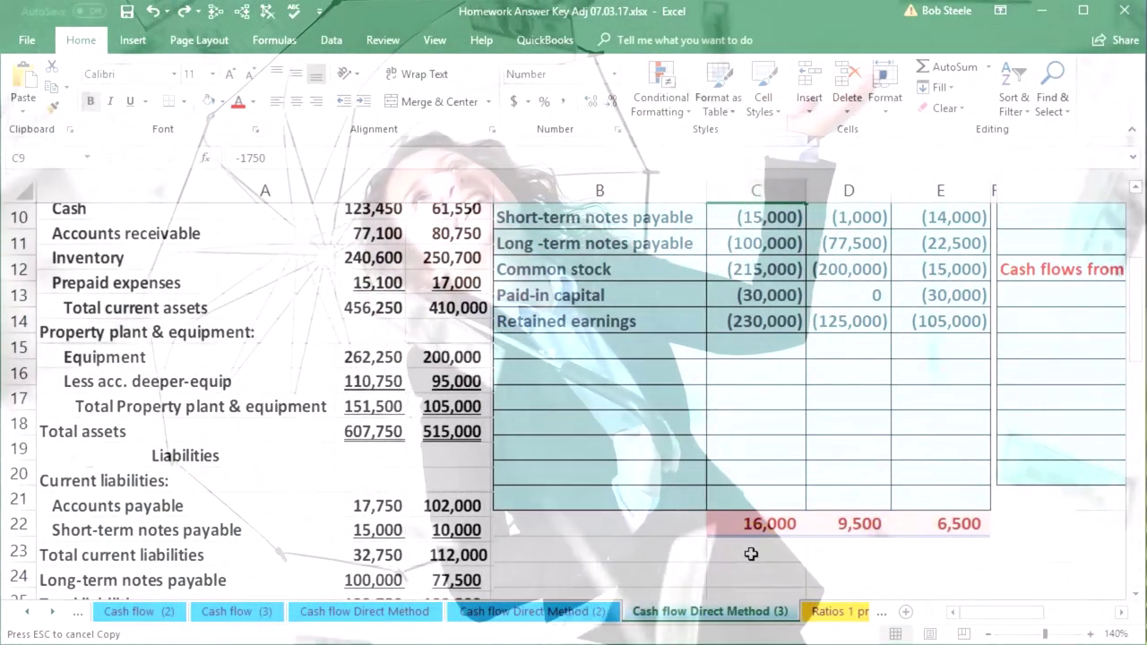
pyautogui.scroll(1, 746, 557)
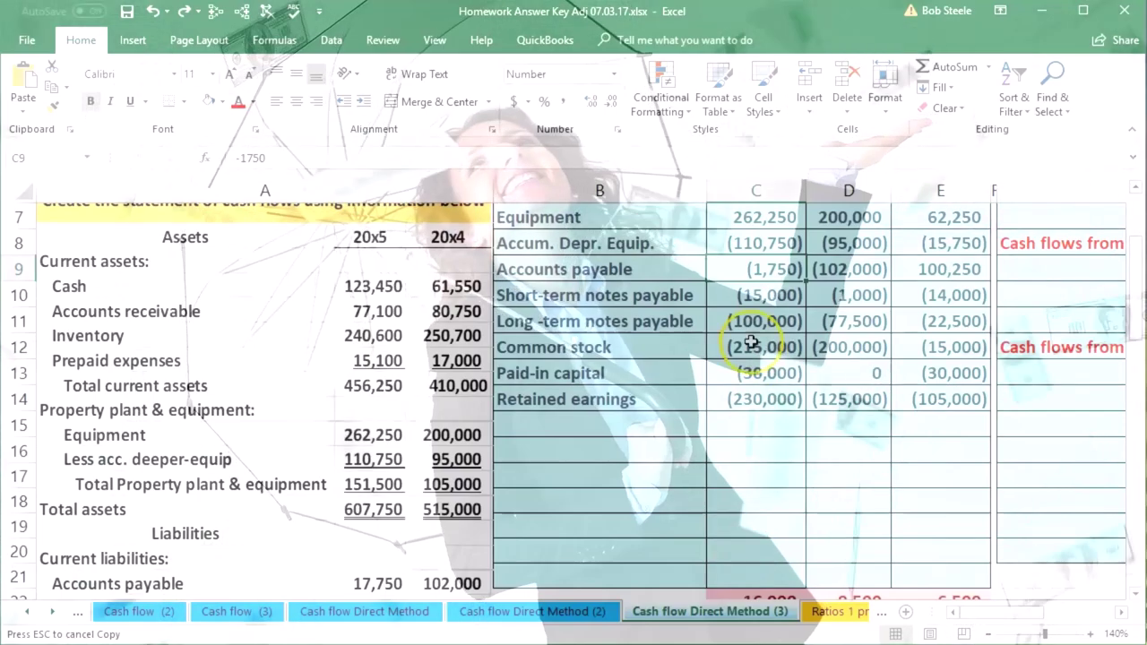
pyautogui.scroll(-1, 519, 507)
pyautogui.scroll(1, 671, 392)
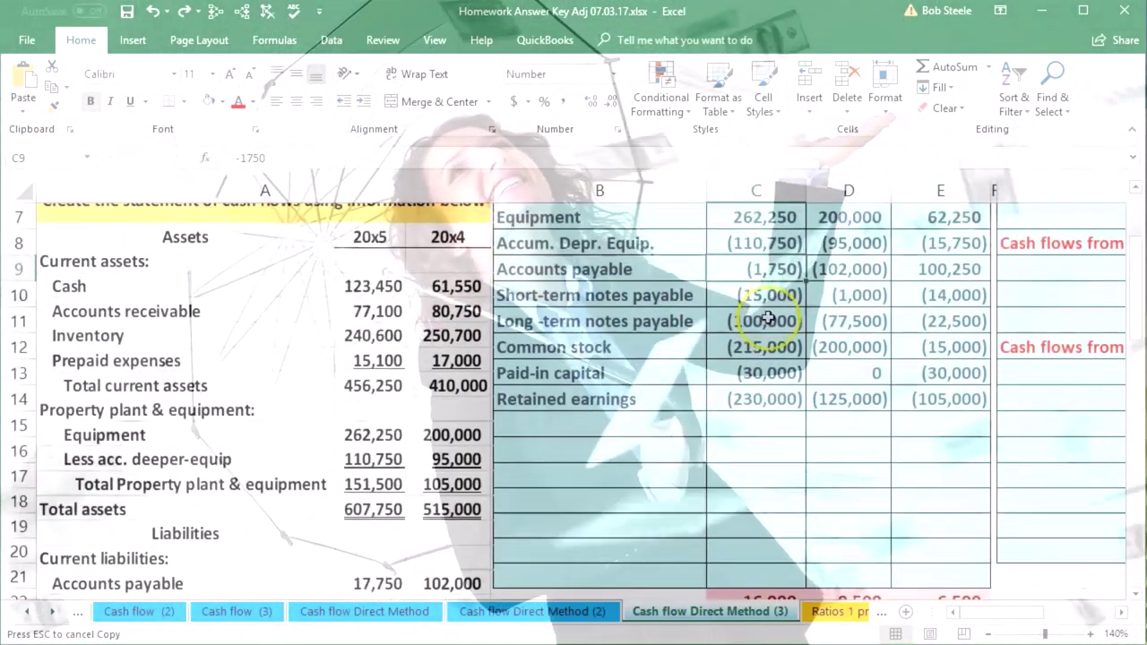
pyautogui.doubleClick(776, 267)
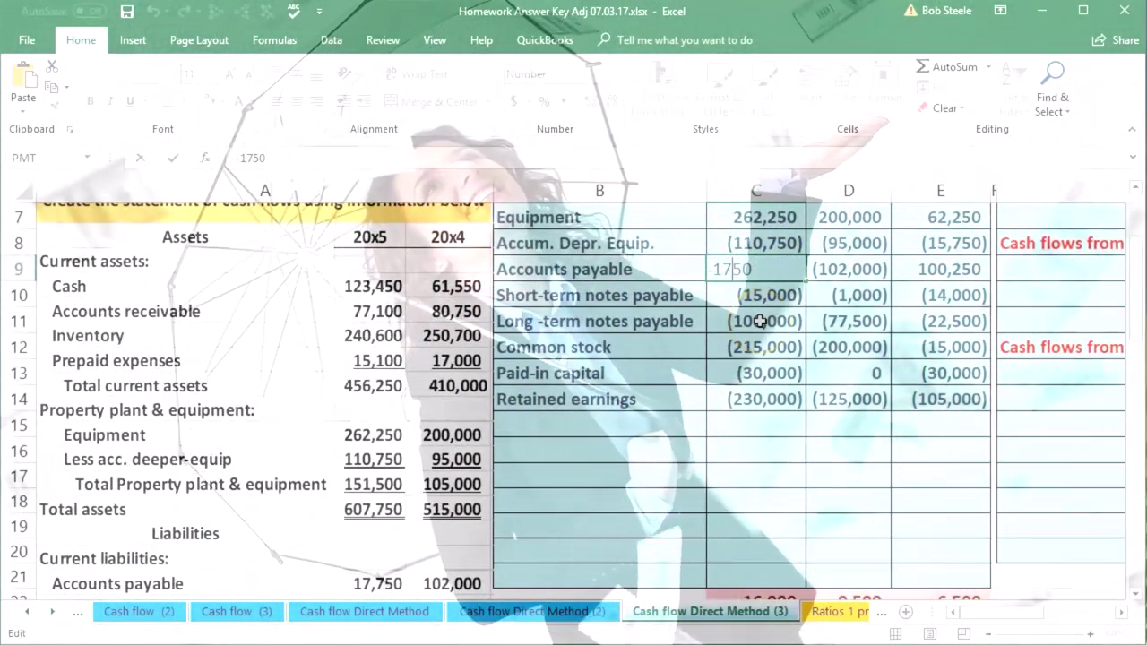
pyautogui.press('Return')
pyautogui.hotkey('ctrl', 'c')
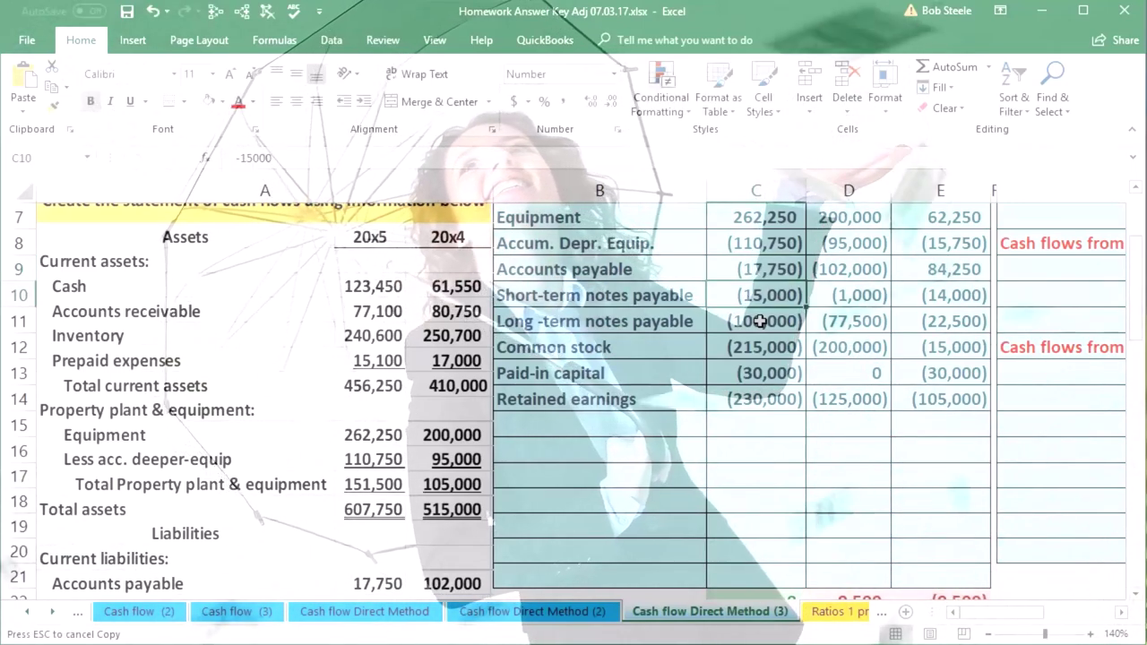
# Trace the out-of-balance 20x4 column and correct the short-term notes payable balance in D10 to -10000
pyautogui.scroll(-1, 766, 466)
pyautogui.click(761, 526)
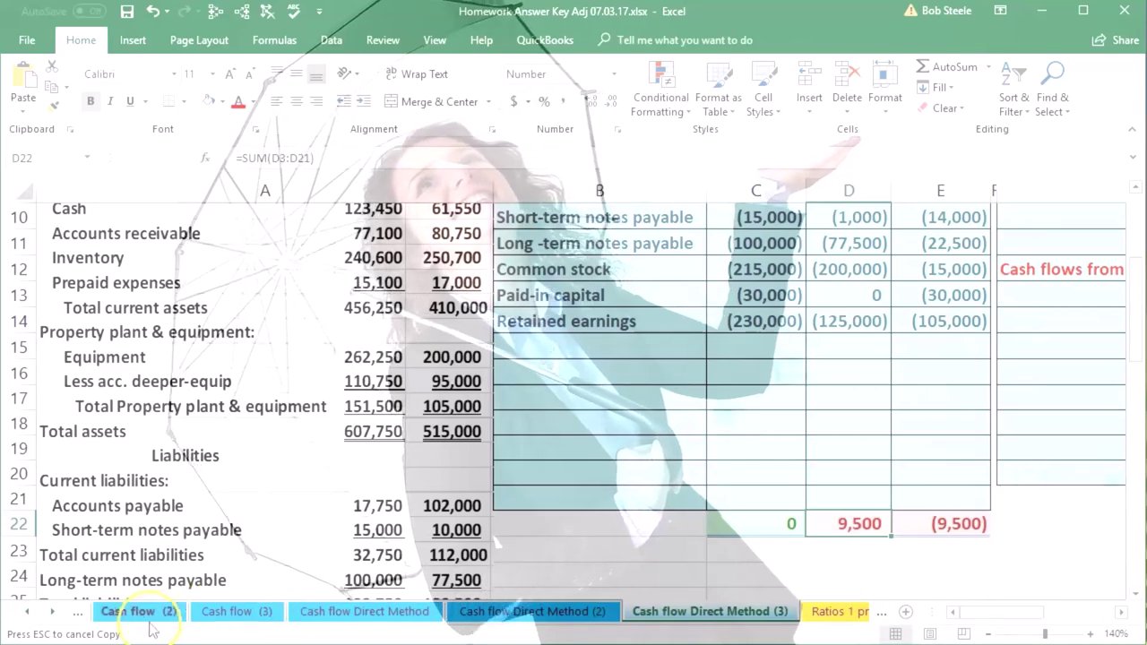
pyautogui.scroll(3, 716, 403)
pyautogui.click(821, 486)
pyautogui.scroll(-1, 815, 496)
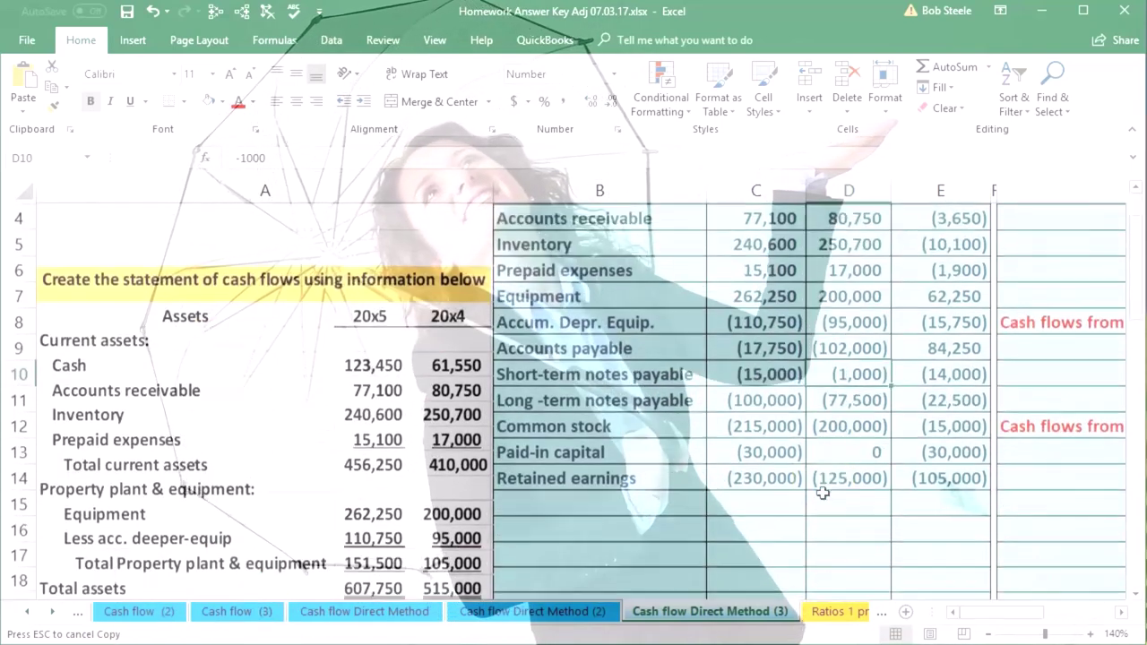
pyautogui.scroll(-1, 784, 502)
pyautogui.scroll(-1, 781, 504)
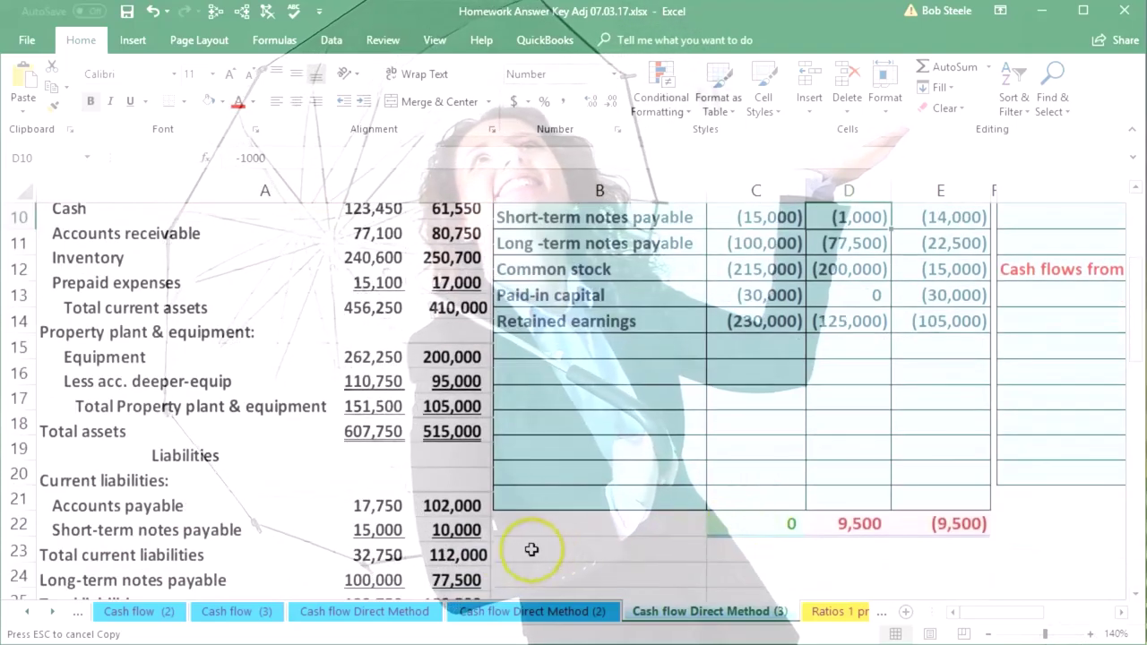
pyautogui.scroll(2, 666, 489)
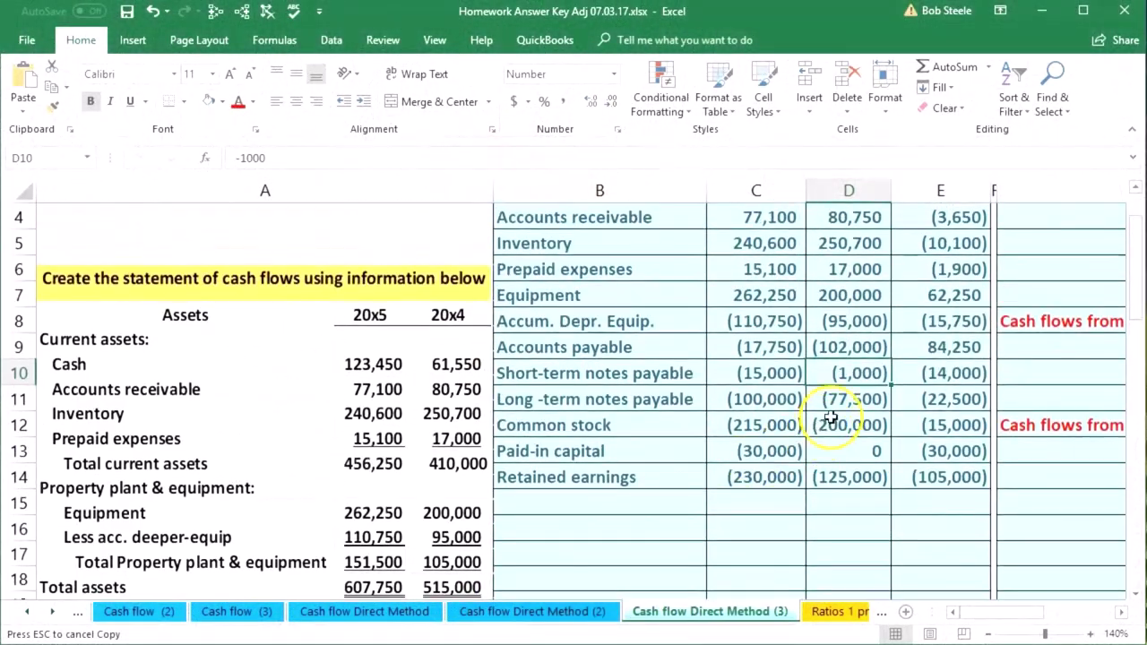
pyautogui.doubleClick(850, 373)
pyautogui.press('Return')
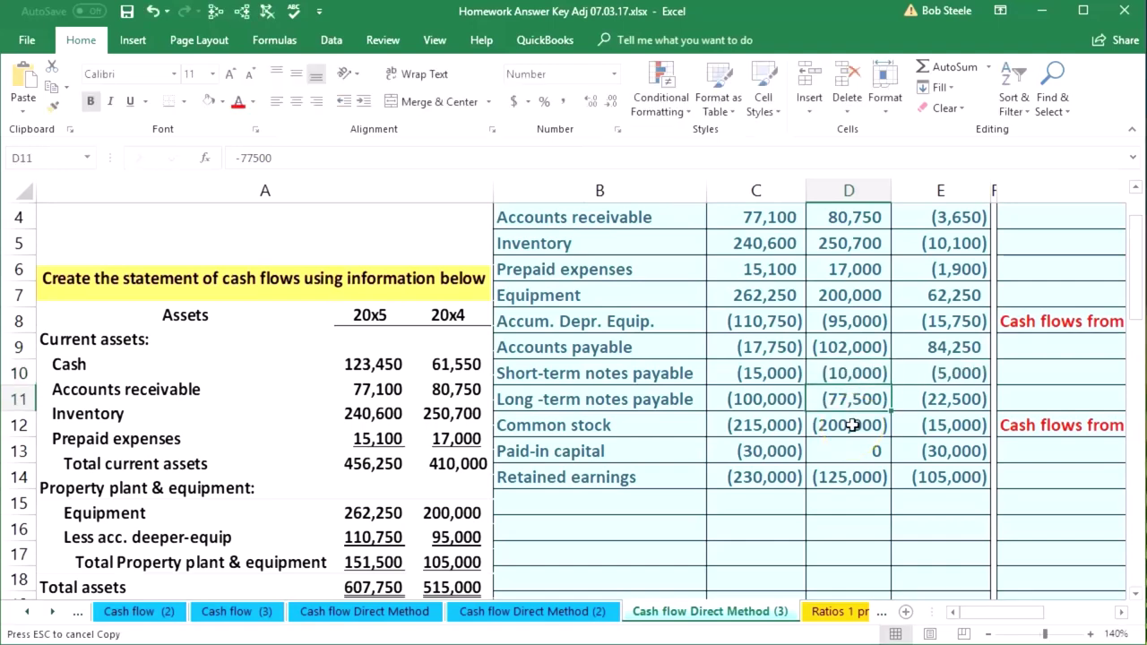
# Compare the remaining 20x4 balances with the balance sheet and correct retained earnings in D14 to -125500
pyautogui.scroll(-2, 852, 425)
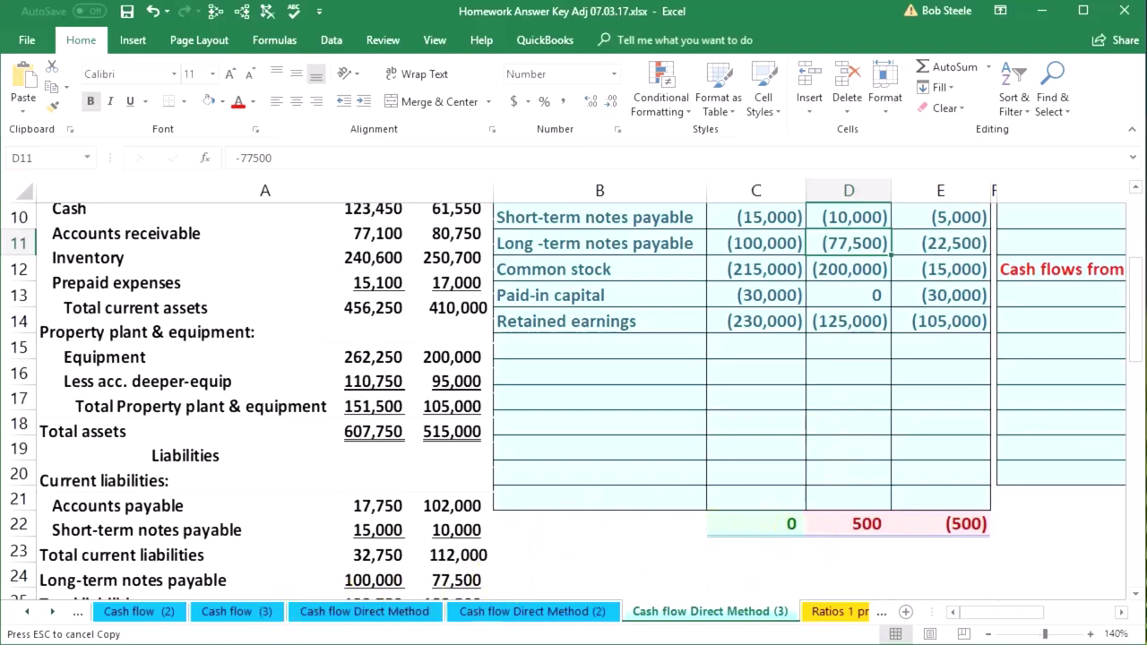
pyautogui.press('Down')
pyautogui.press('Down')
pyautogui.press('Down')
pyautogui.scroll(1, 801, 538)
pyautogui.scroll(-3, 798, 538)
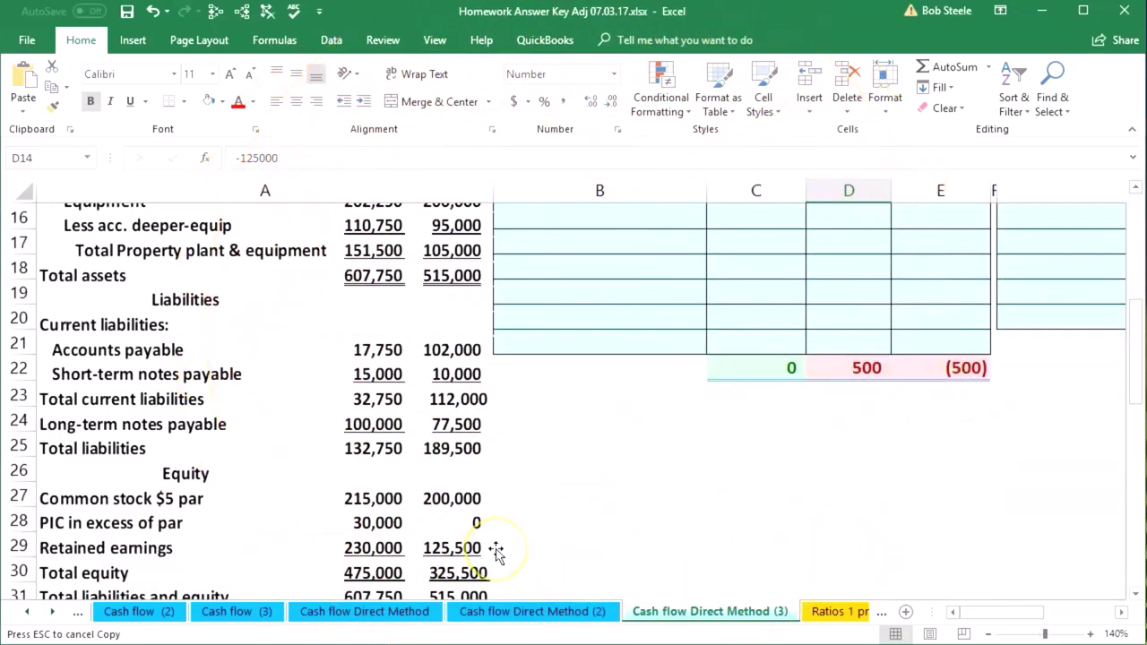
pyautogui.scroll(2, 834, 466)
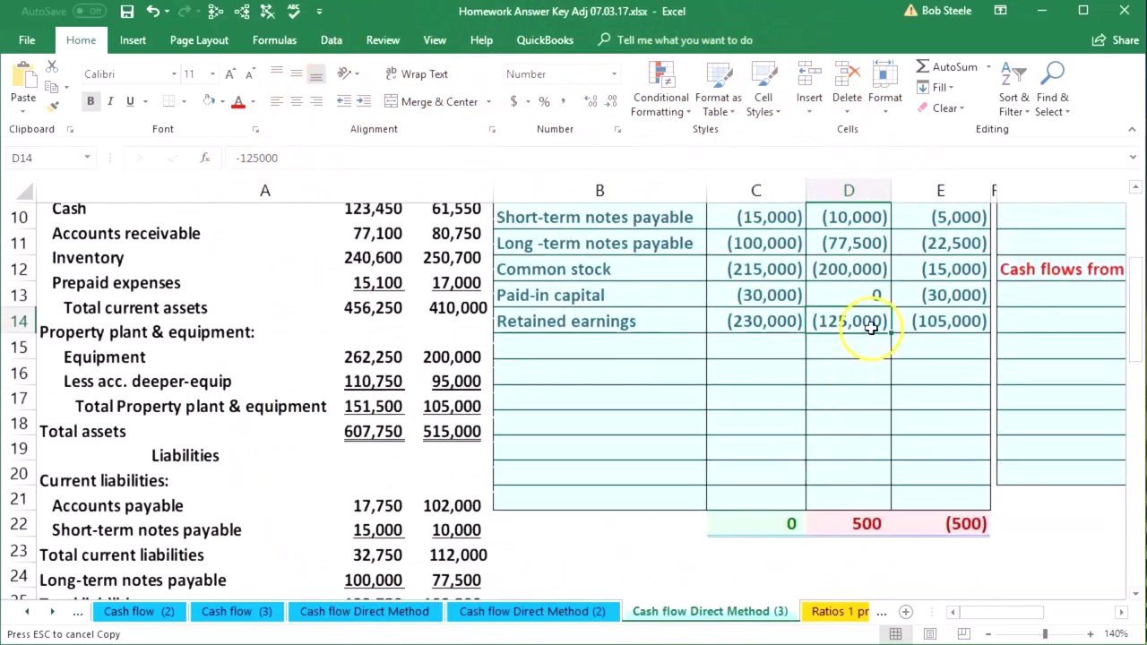
pyautogui.scroll(1, 865, 328)
pyautogui.doubleClick(858, 395)
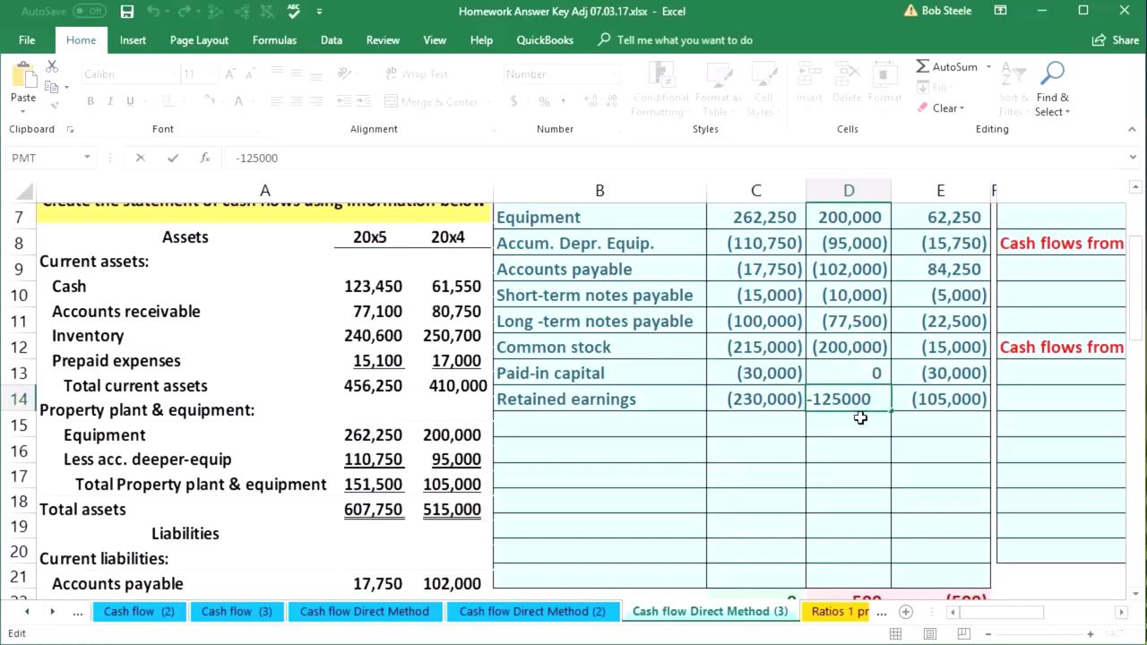
pyautogui.write('5')
pyautogui.press('Return')
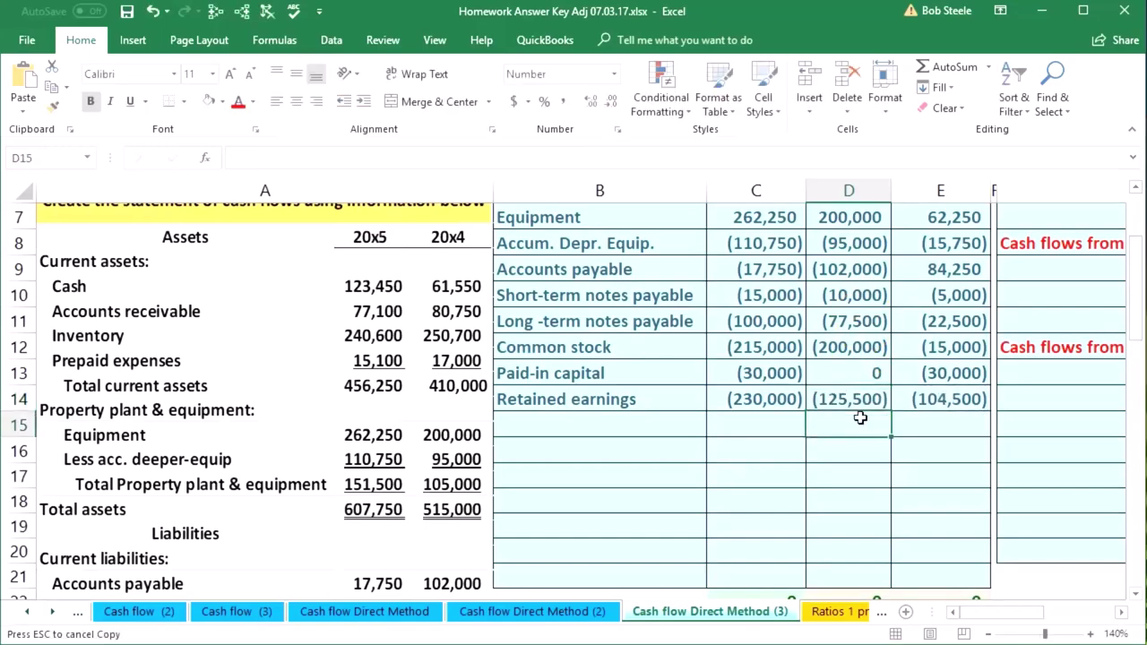
# Review the column totals in row 22 and compare the retained earnings balances with the balance sheet and income statement data
pyautogui.scroll(-1, 861, 417)
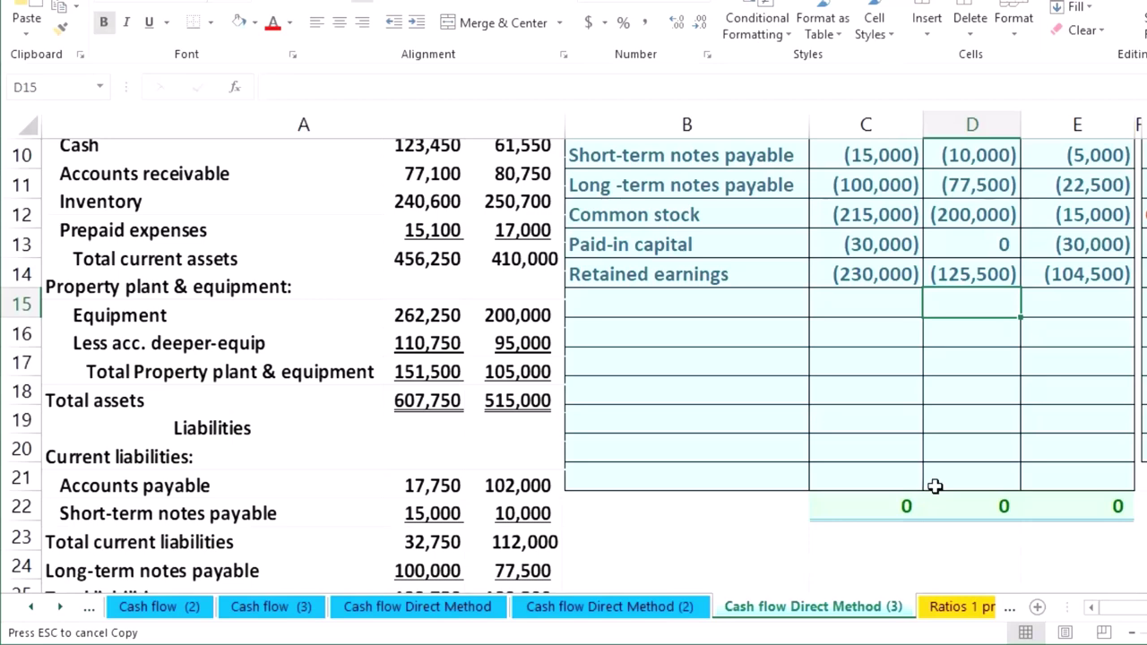
pyautogui.click(873, 283)
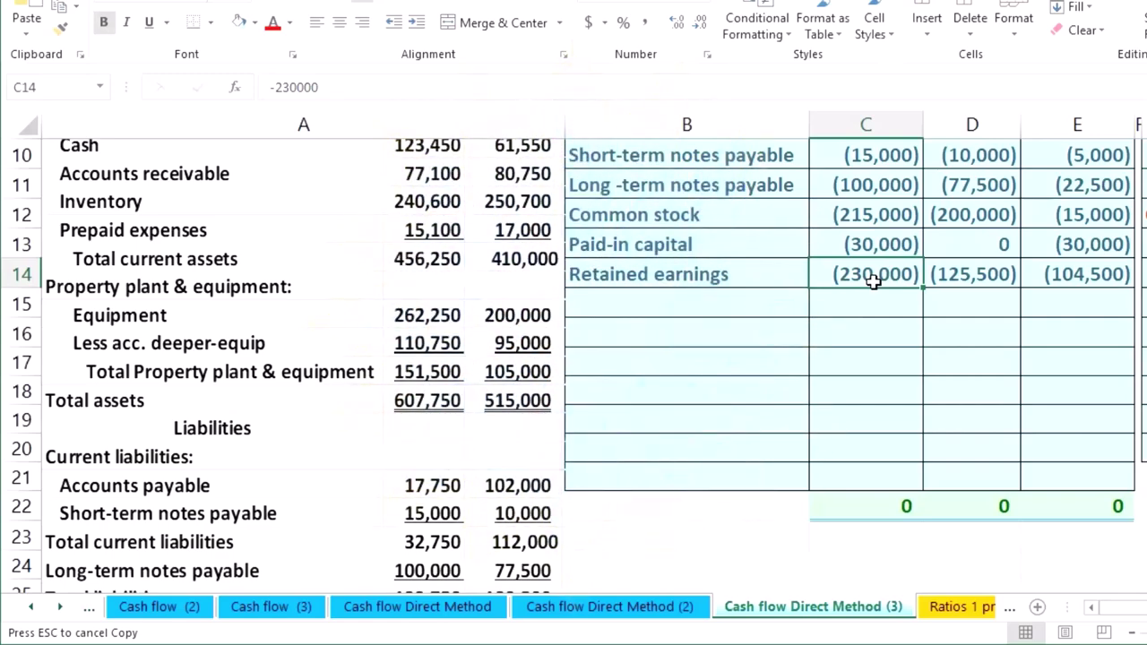
pyautogui.scroll(-3, 837, 386)
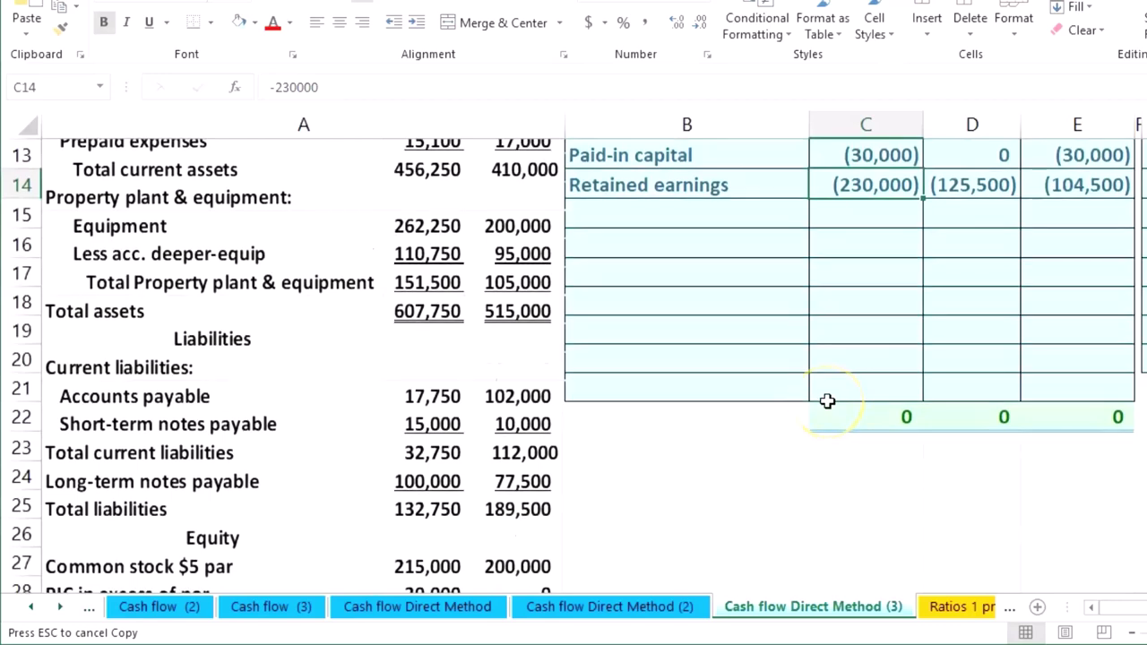
pyautogui.scroll(-1, 780, 448)
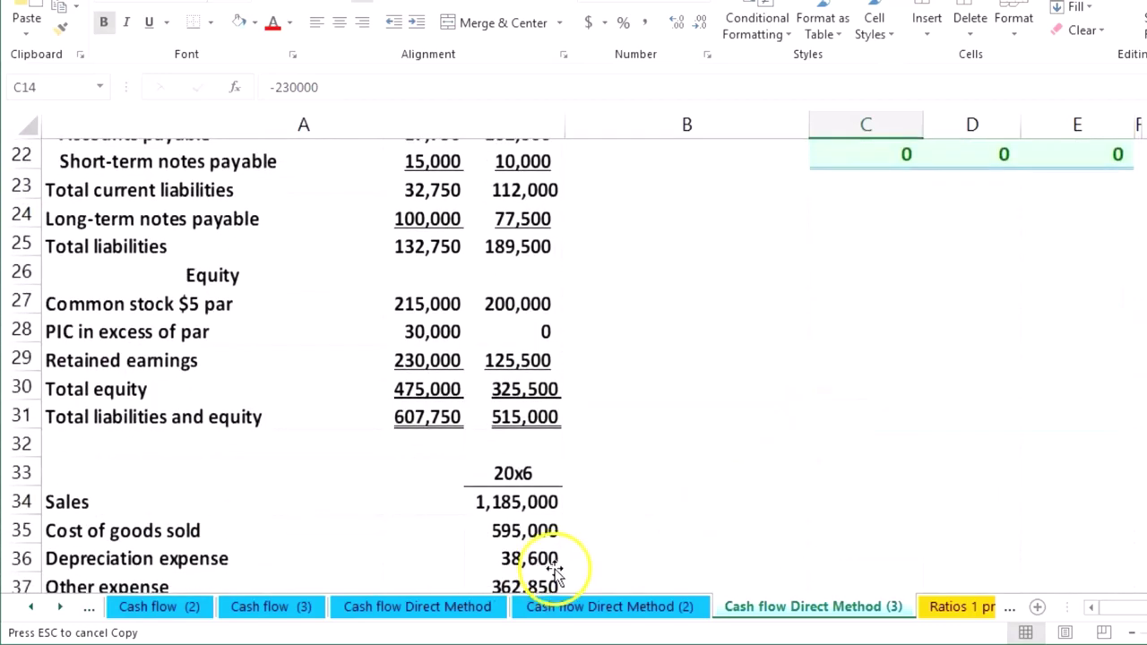
pyautogui.scroll(3, 630, 433)
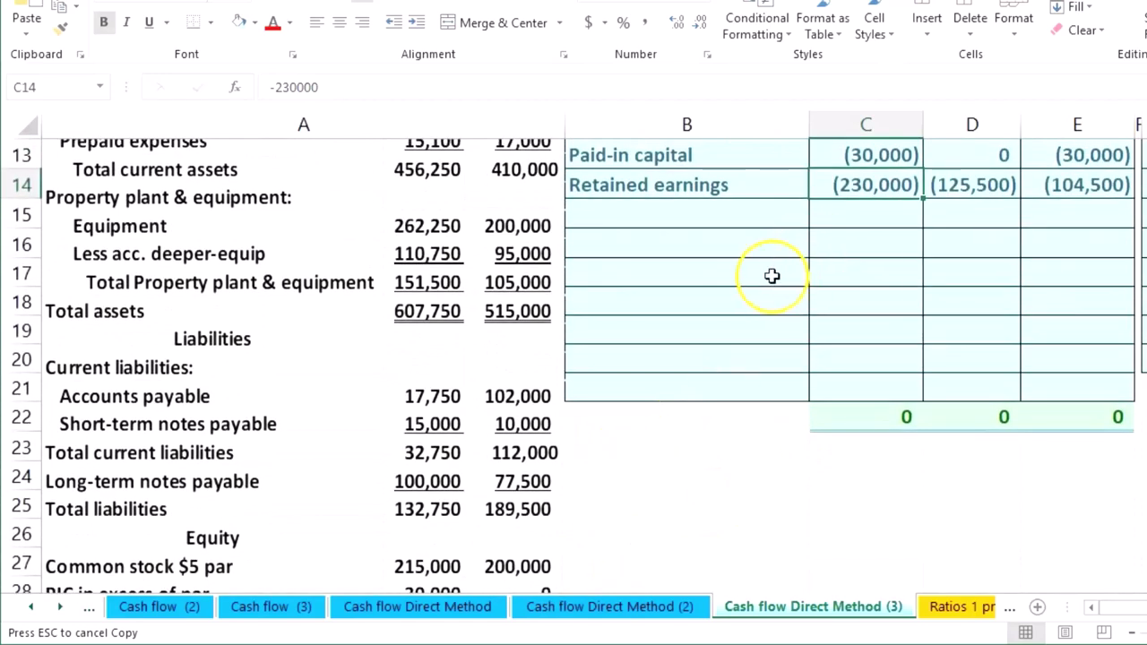
pyautogui.scroll(4, 781, 273)
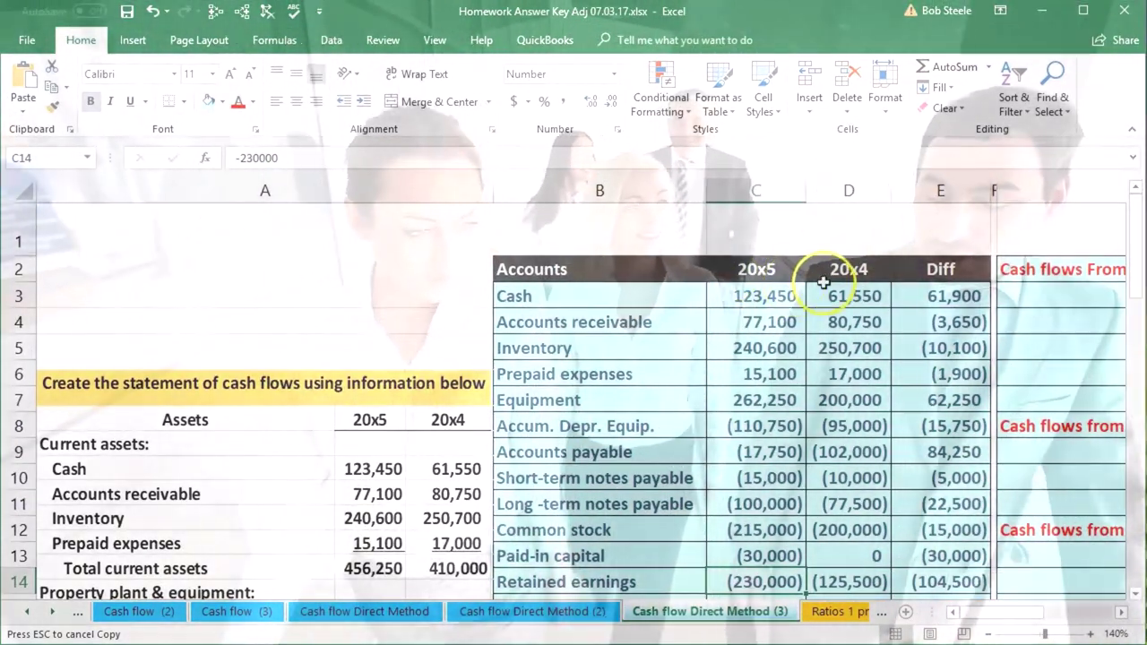
pyautogui.scroll(-2, 823, 284)
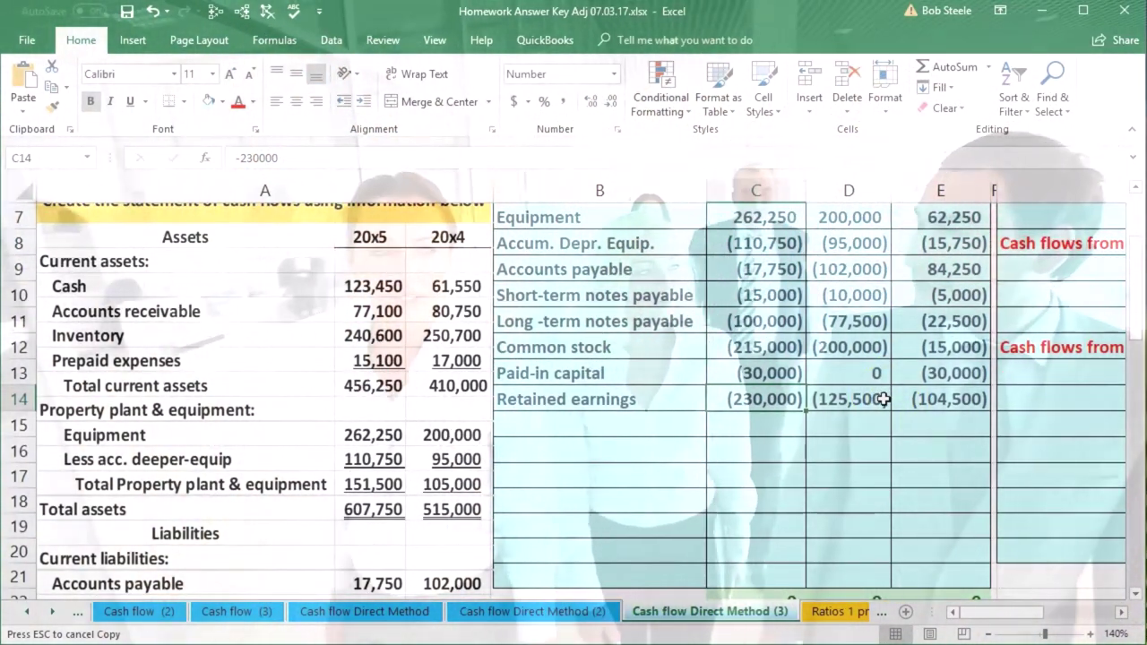
pyautogui.click(879, 409)
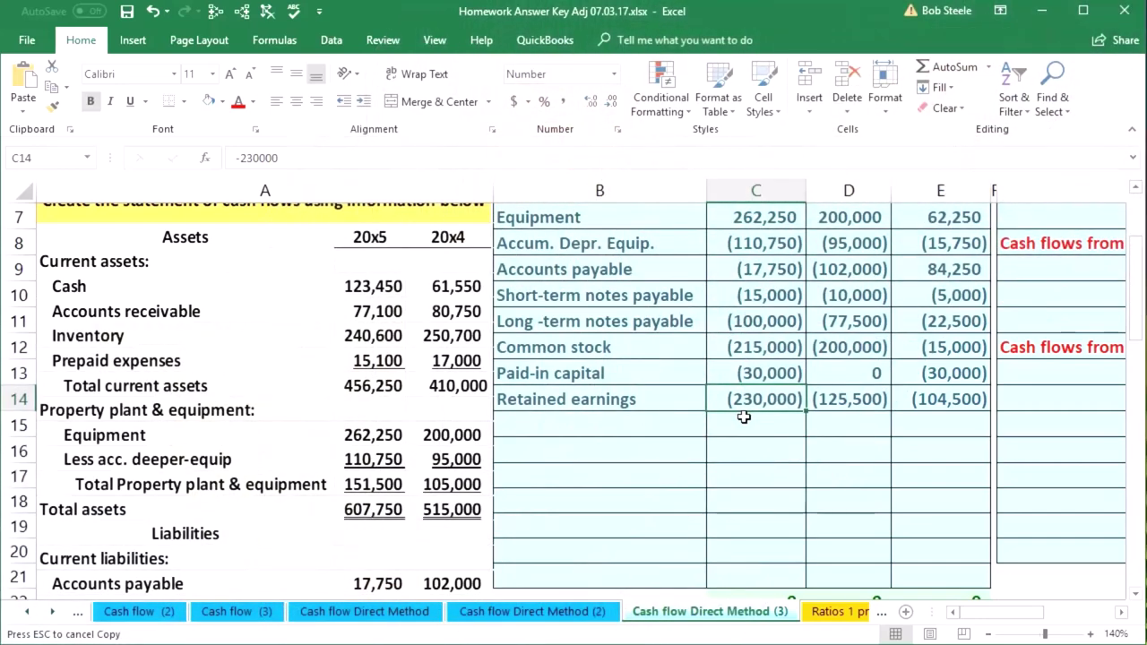
# Compare the retained earnings balances and change the 20x5 amount in C14 to -125500
pyautogui.click(817, 403)
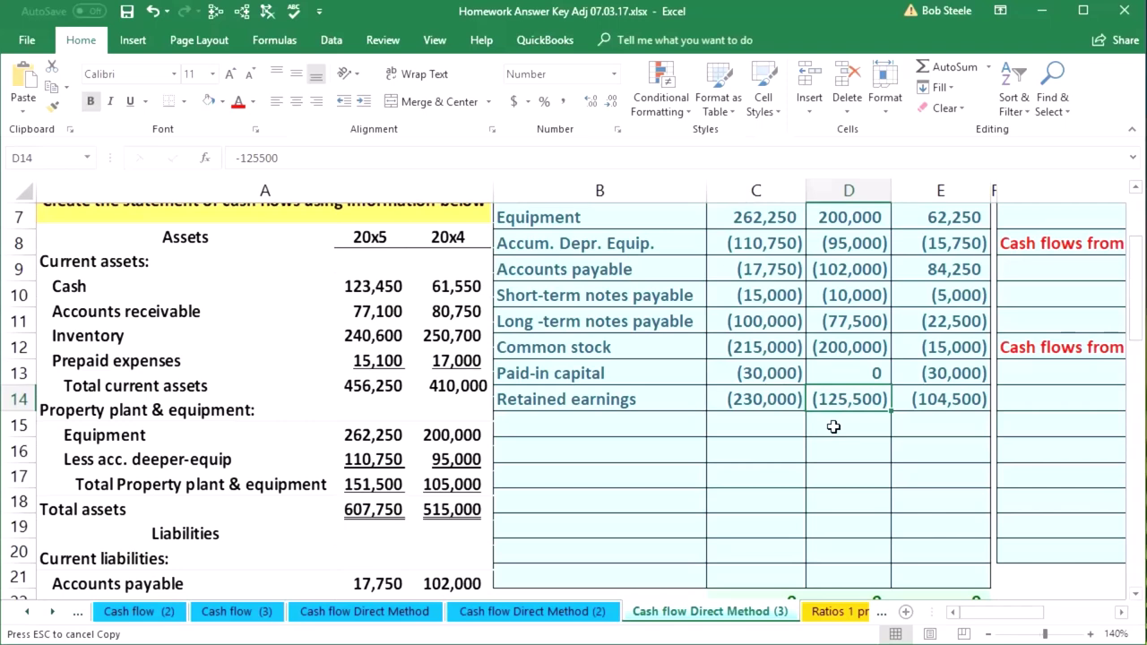
pyautogui.click(770, 404)
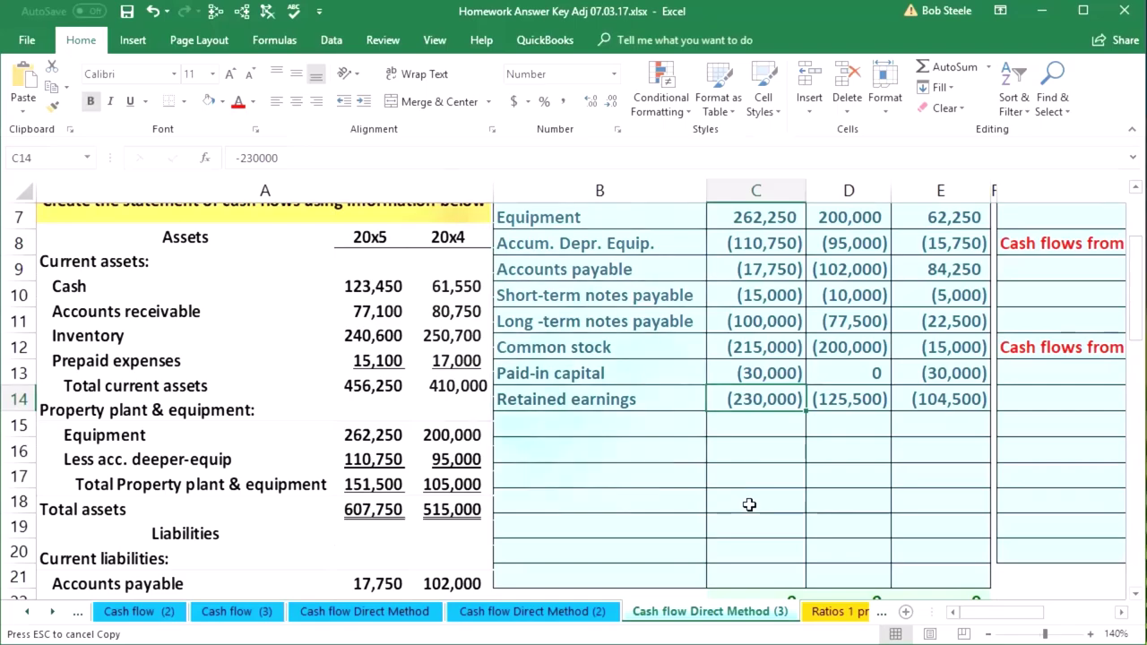
pyautogui.click(718, 403)
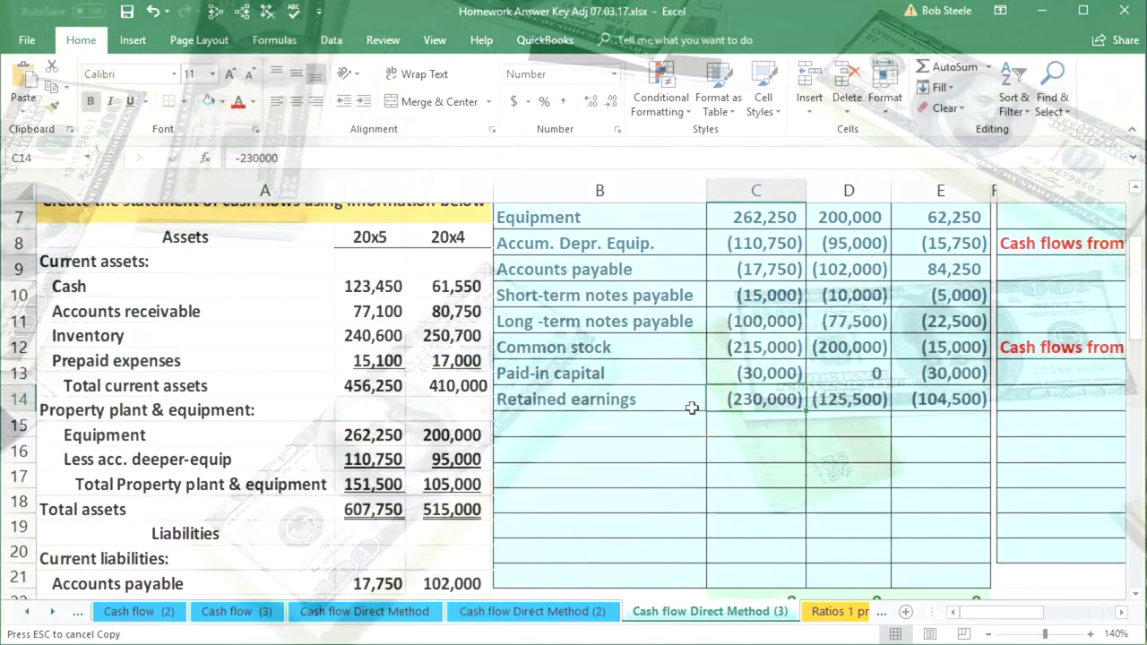
pyautogui.click(833, 414)
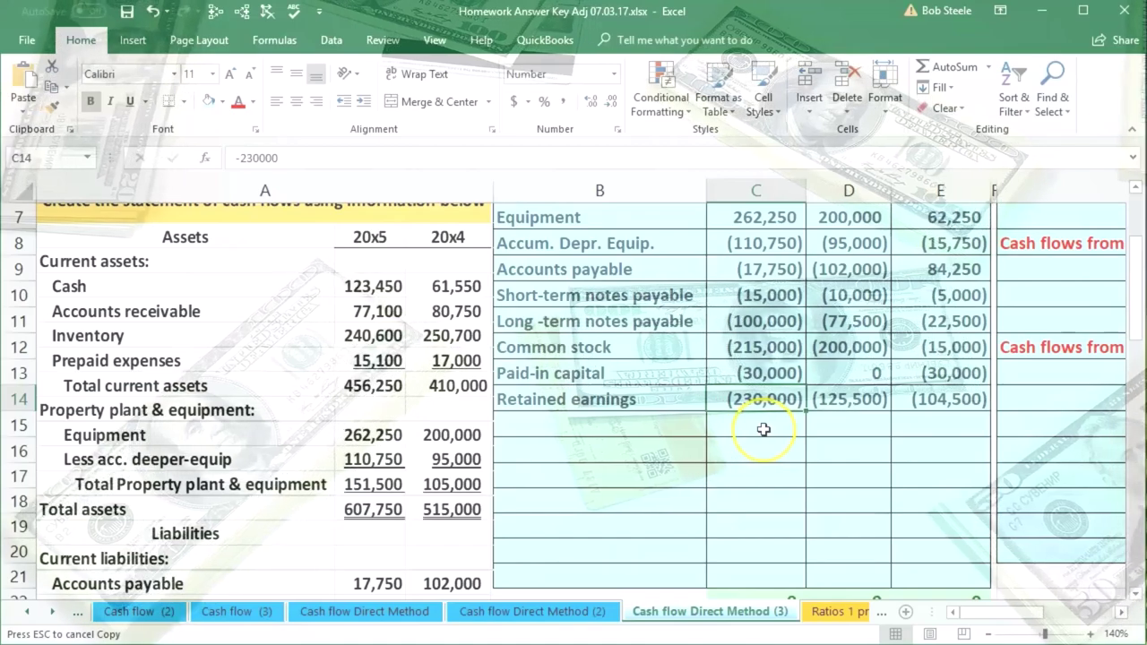
pyautogui.write('-')
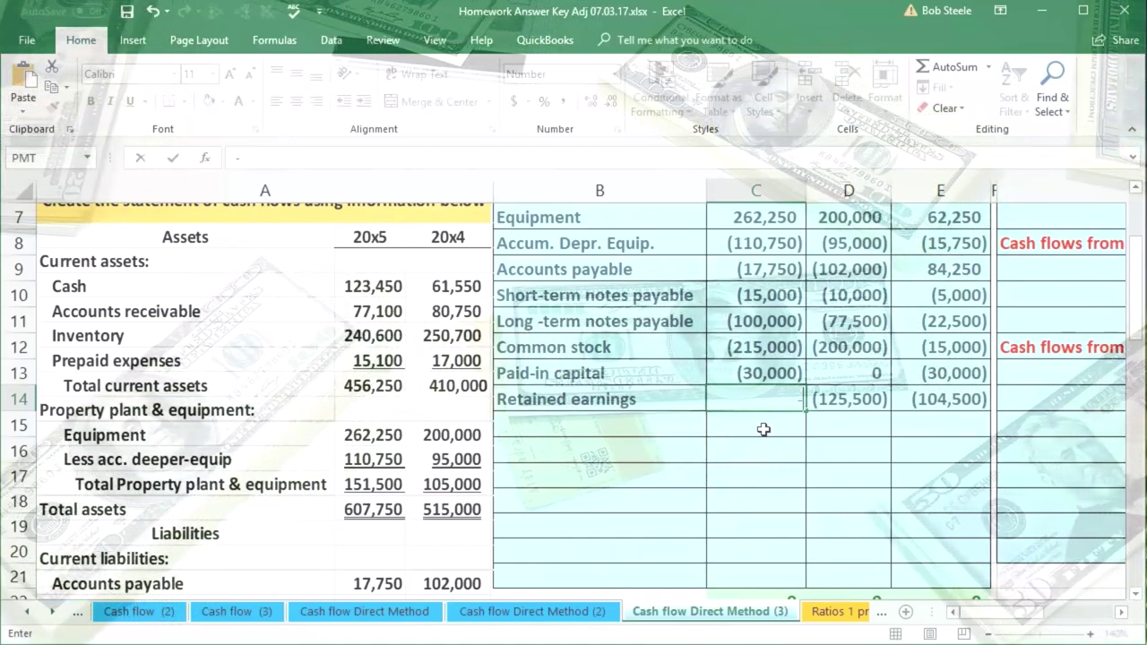
pyautogui.write('12550')
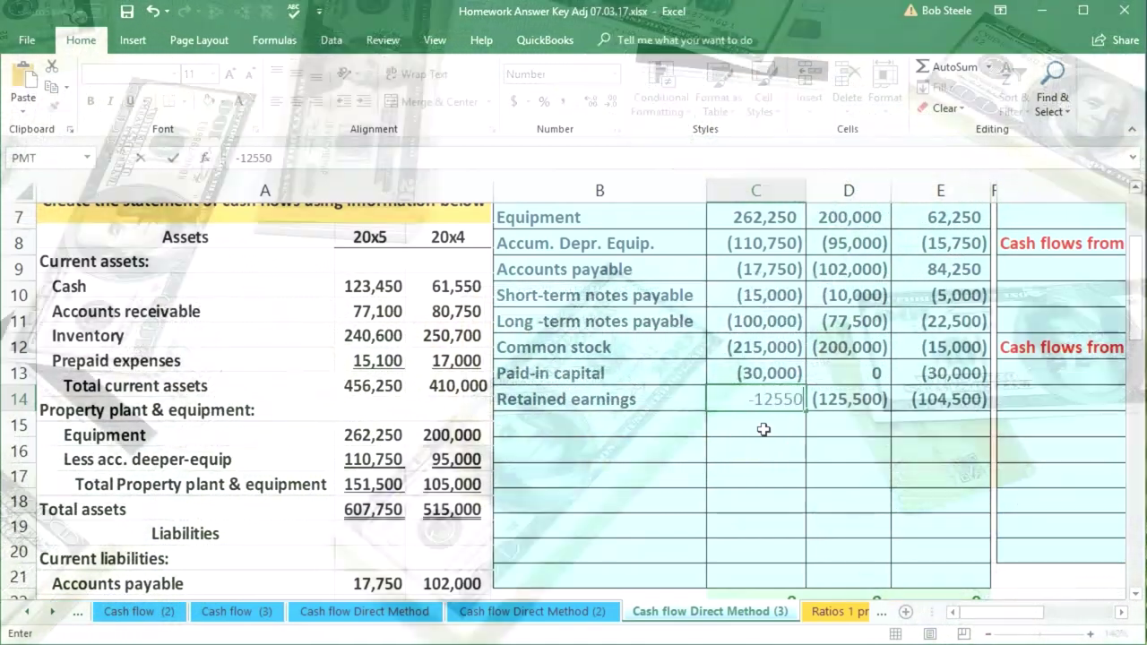
pyautogui.write('0')
pyautogui.press('Return')
# Review the income statement and additional transaction data, and add a Dividends row in row 15 with a 20x5 amount of 53,600
pyautogui.scroll(-1, 763, 430)
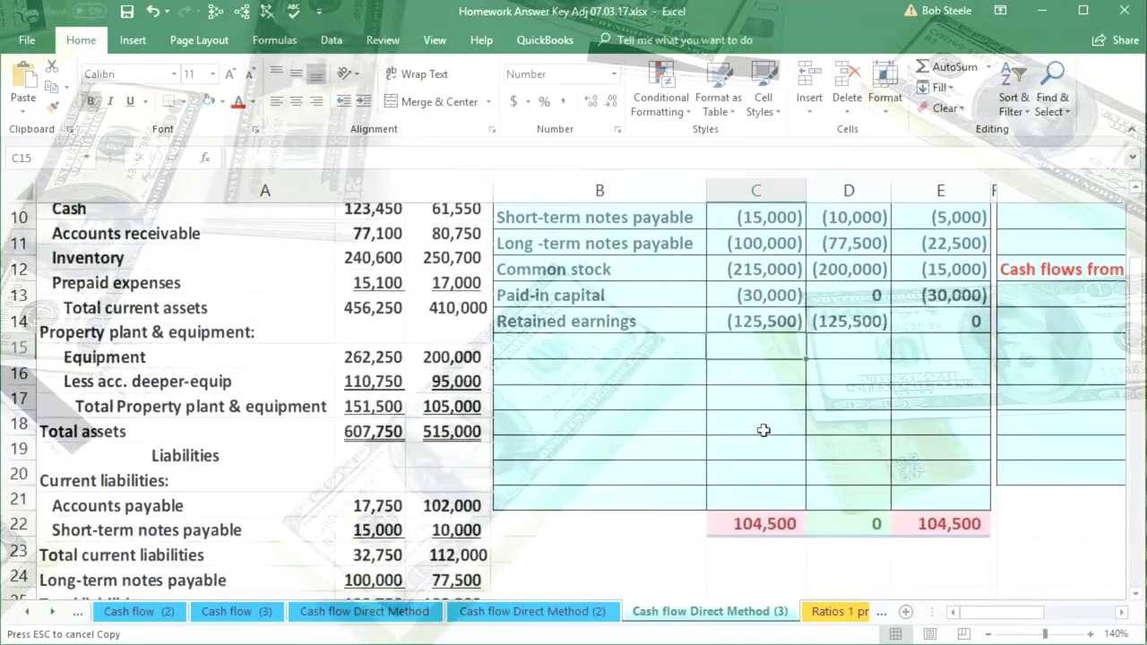
pyautogui.scroll(-4, 763, 430)
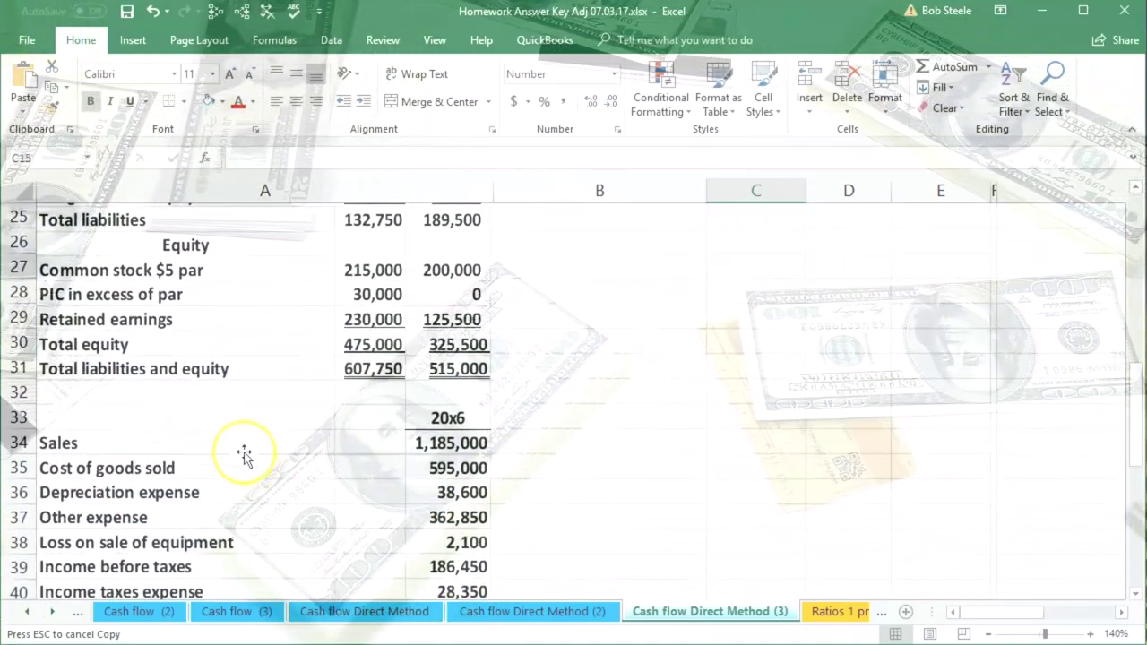
pyautogui.scroll(-1, 247, 465)
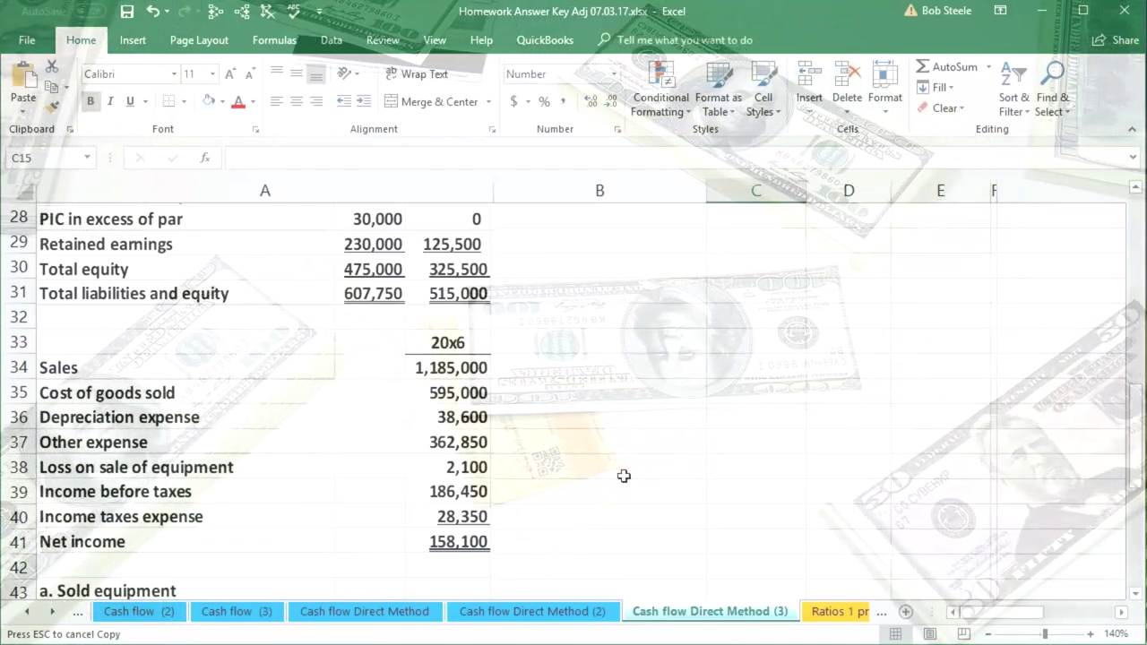
pyautogui.scroll(-1, 624, 476)
pyautogui.scroll(-3, 624, 475)
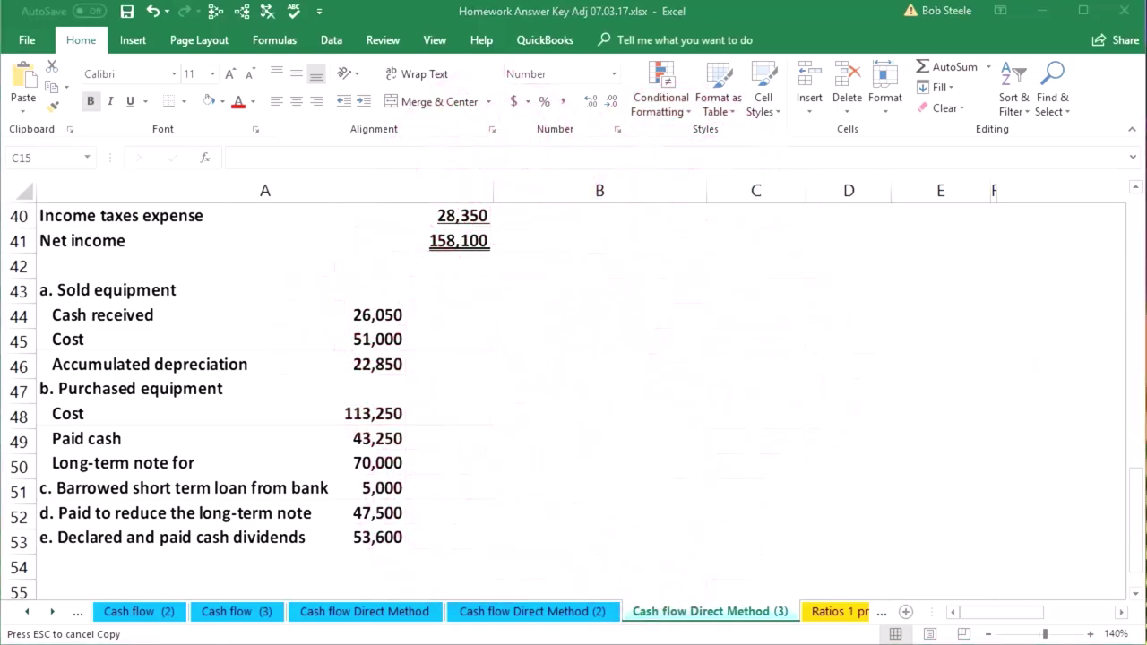
pyautogui.scroll(9, 733, 448)
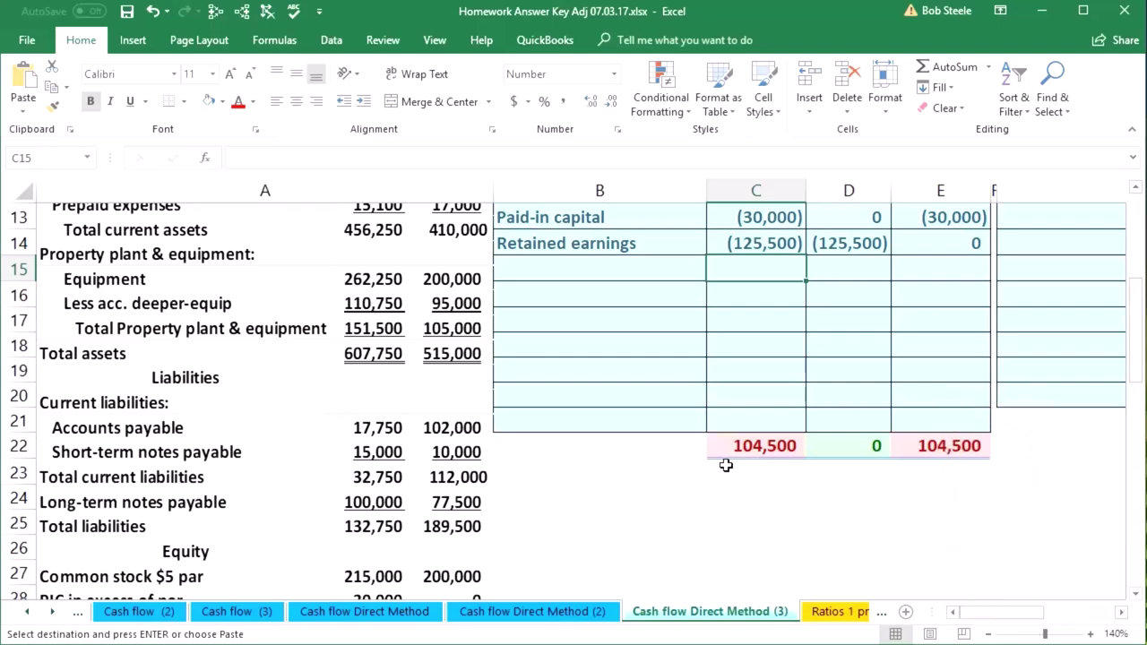
pyautogui.click(595, 269)
pyautogui.write('Dividends')
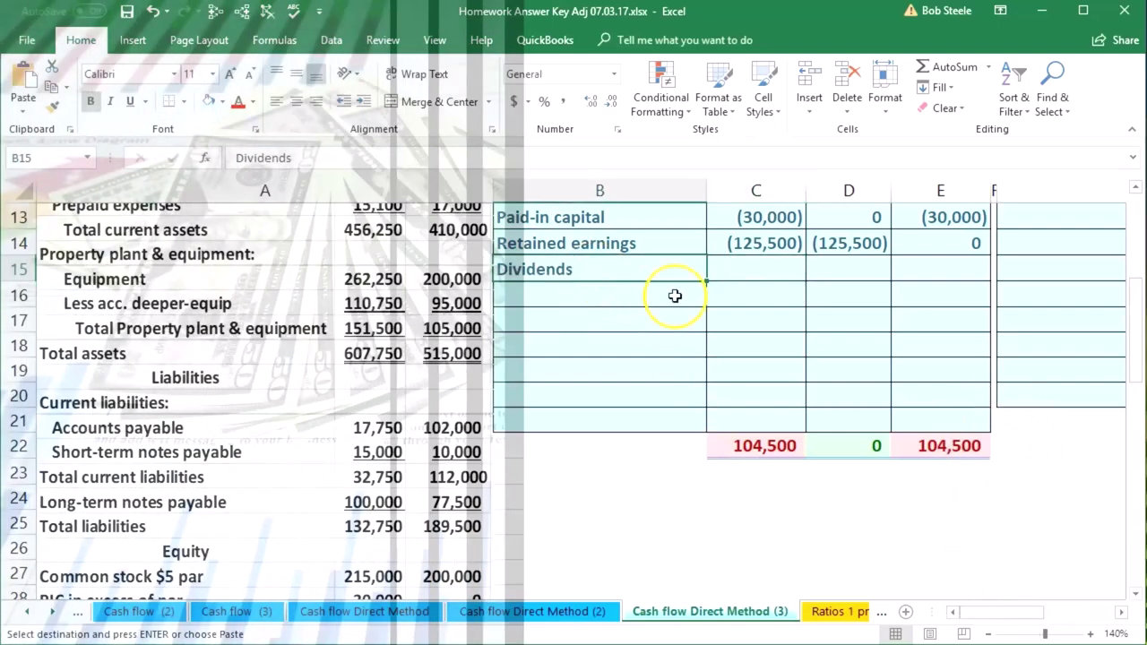
pyautogui.click(724, 268)
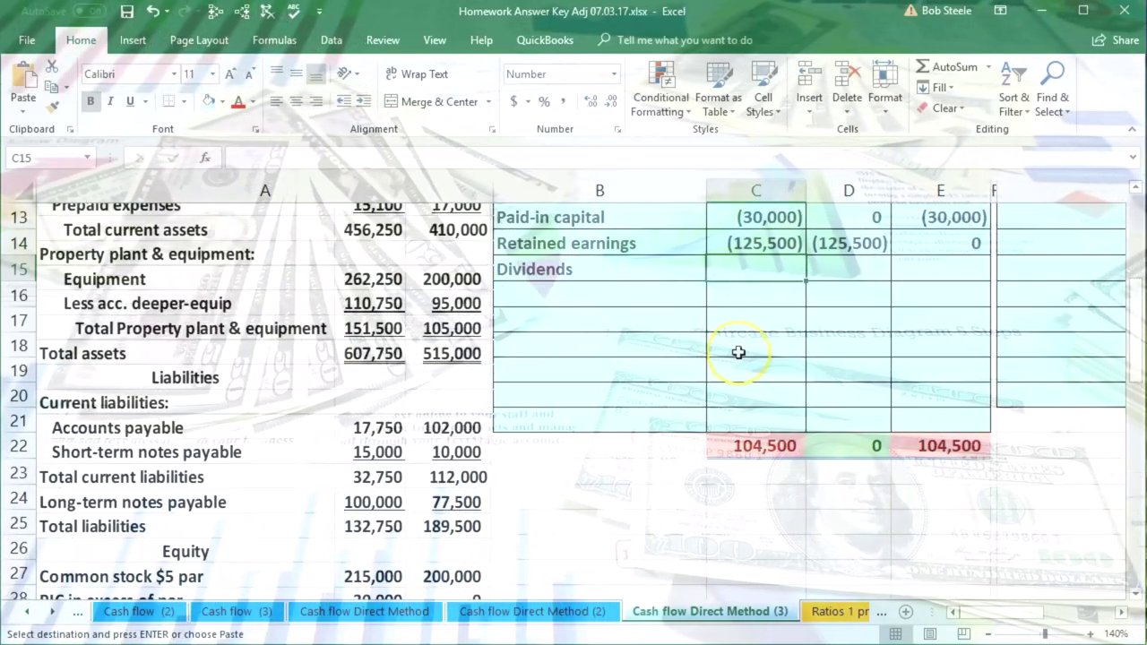
pyautogui.write('53')
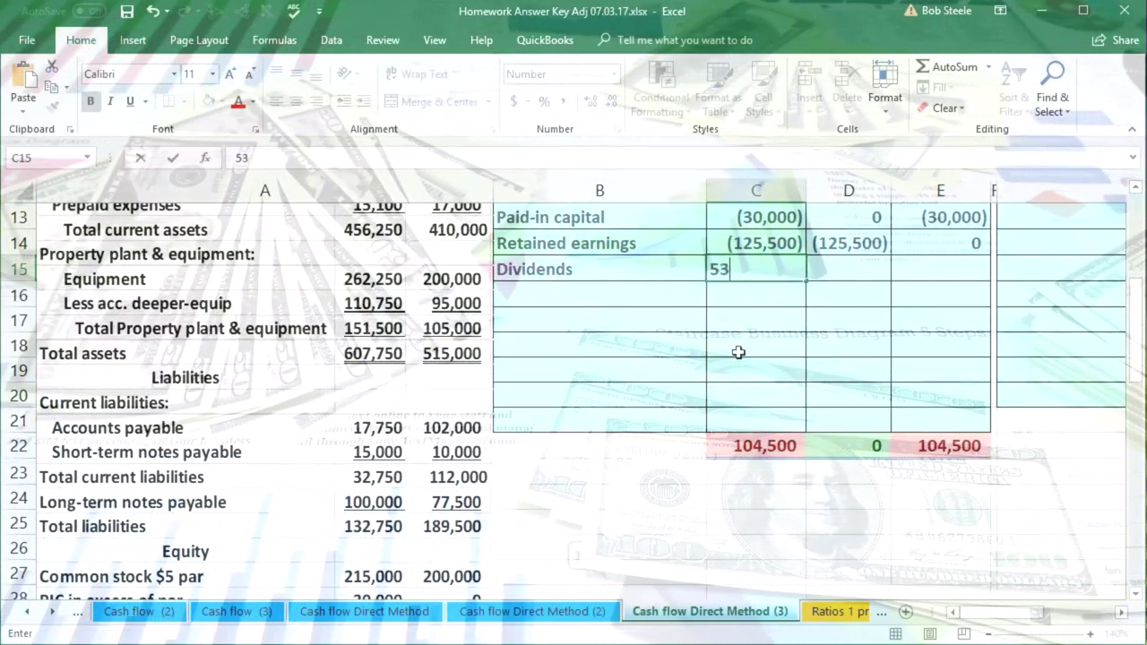
pyautogui.write(',600')
pyautogui.press('Return')
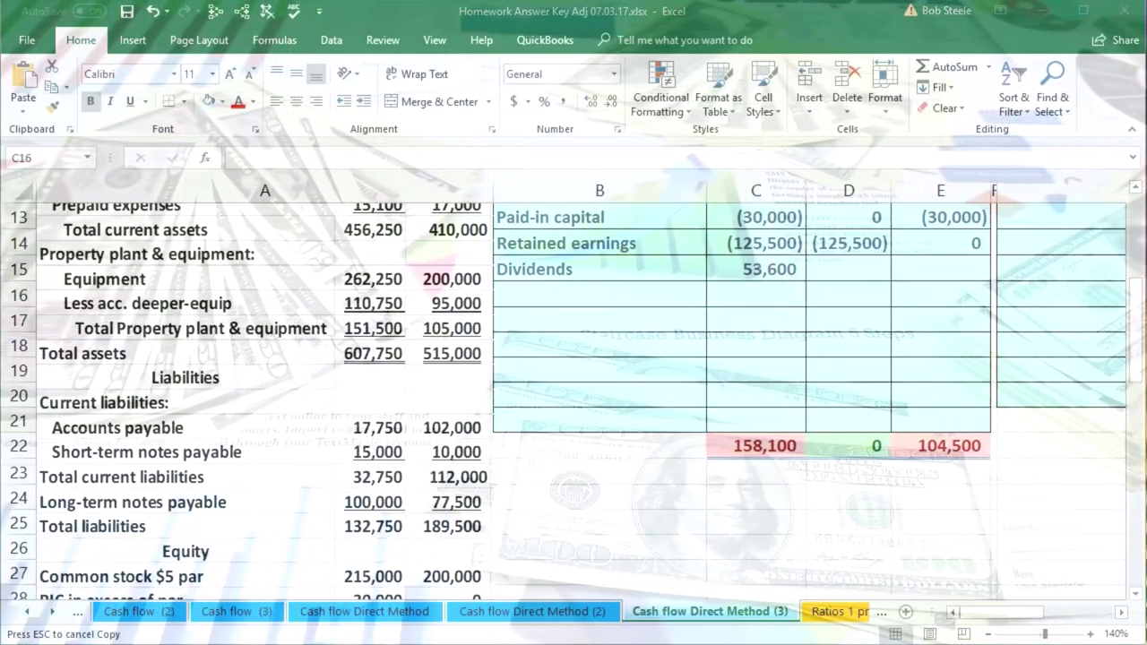
# List the income statement accounts from Sales through Income taxes expense in B16:B21, leaving out the income subtotals
pyautogui.click(615, 291)
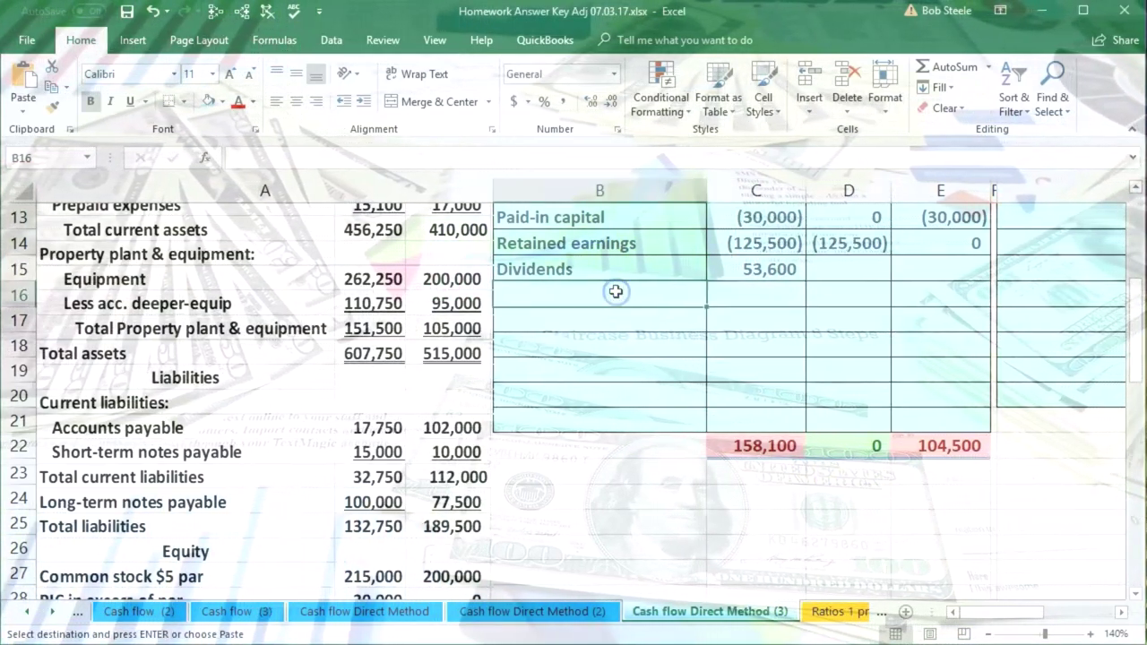
pyautogui.write('Sales Cost of goods sold Depreciation expense Other expense Loss on sale of equipment Income taxes expense')
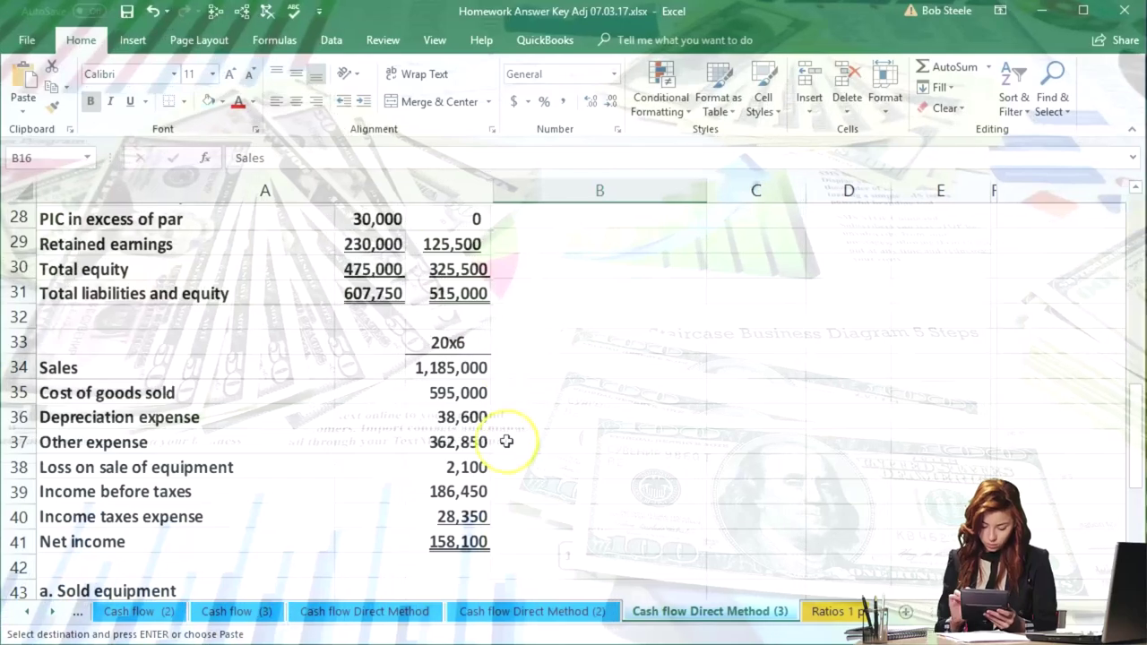
pyautogui.scroll(3, 546, 529)
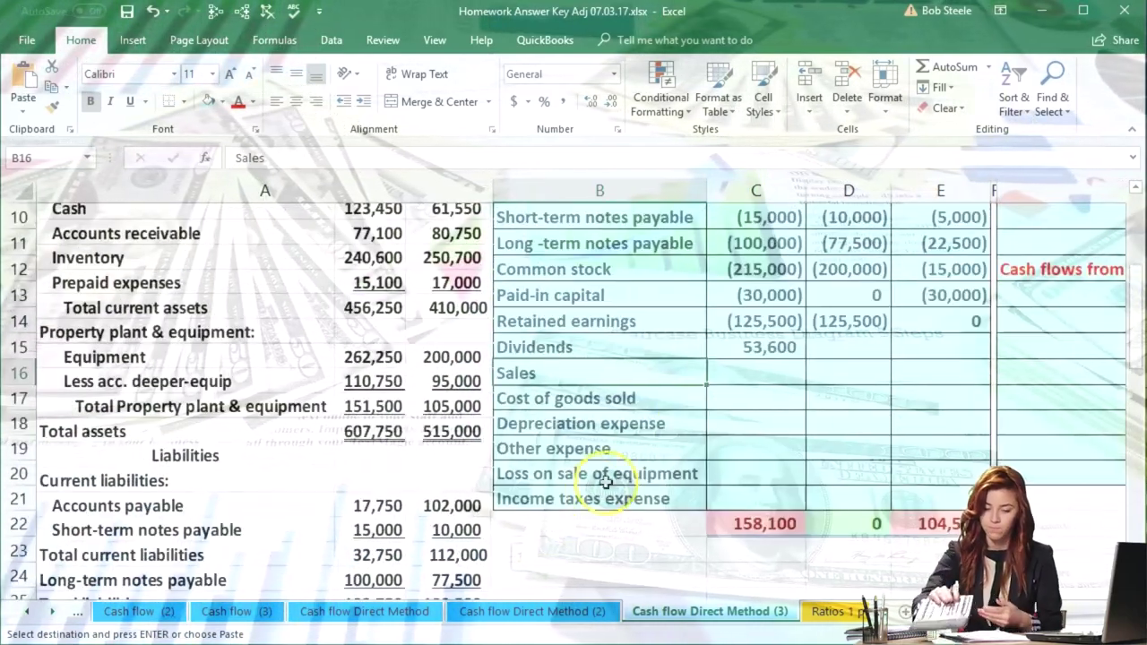
# Enter -1185000 for Sales in C16 and 595,000 for Cost of goods sold in C17
pyautogui.click(747, 378)
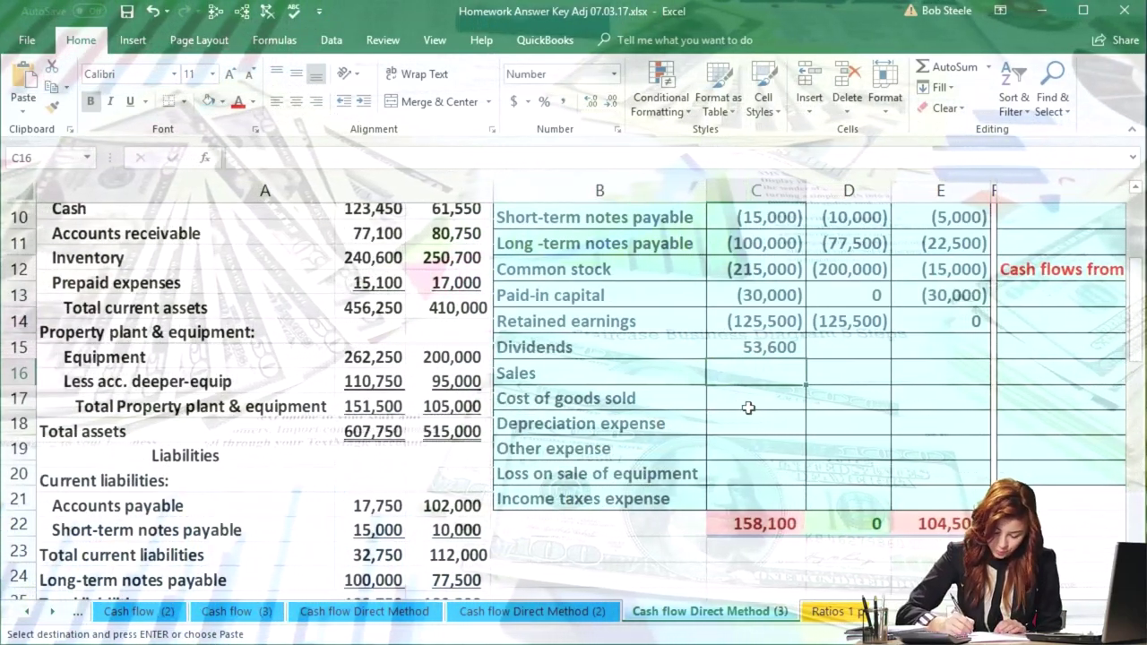
pyautogui.write('-')
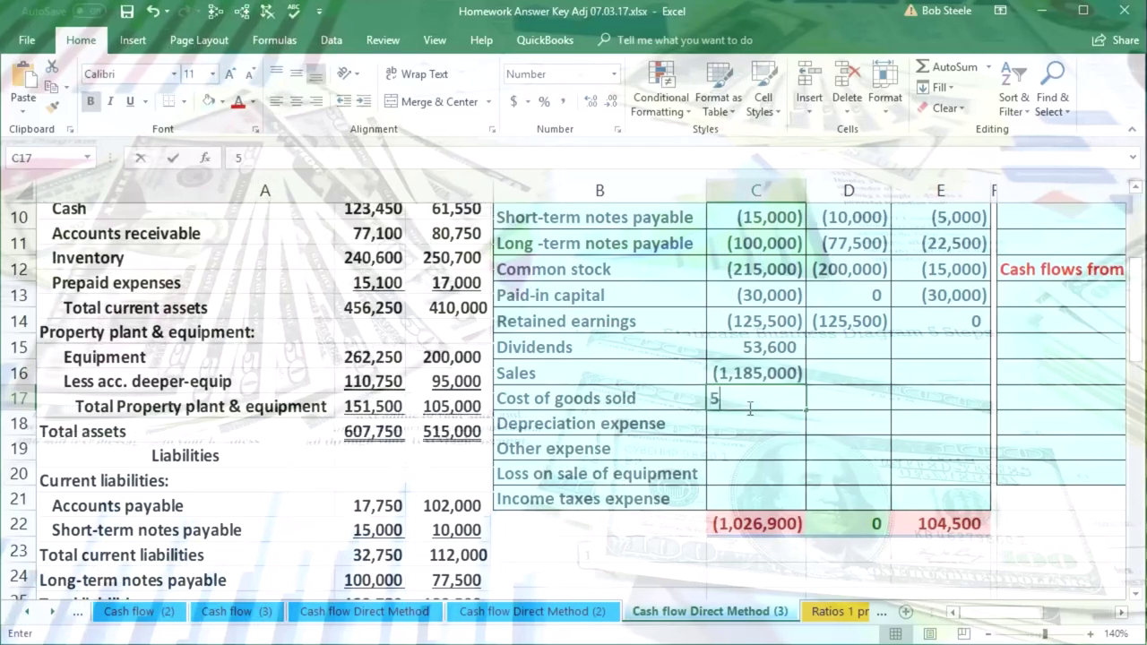
pyautogui.click(751, 405)
pyautogui.write('595,000')
pyautogui.press('Return')
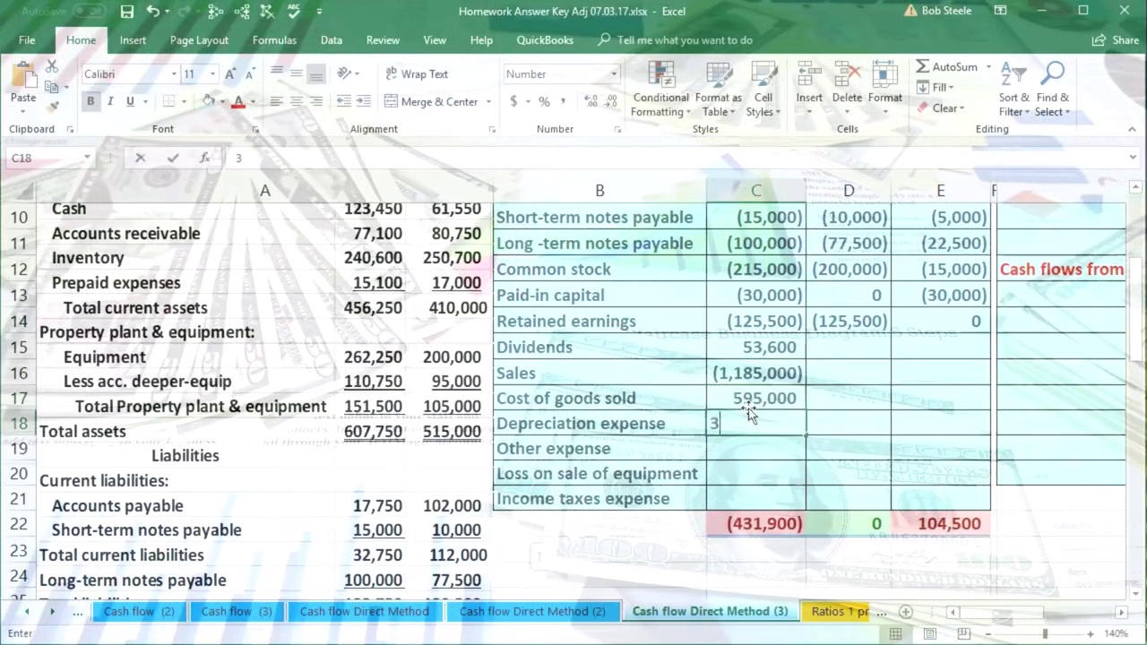
# Enter Depreciation expense 38600, Other expense 362850, Loss on sale of equipment 2,100 and Income taxes expense 28,350 in C18:C21
pyautogui.write('38600')
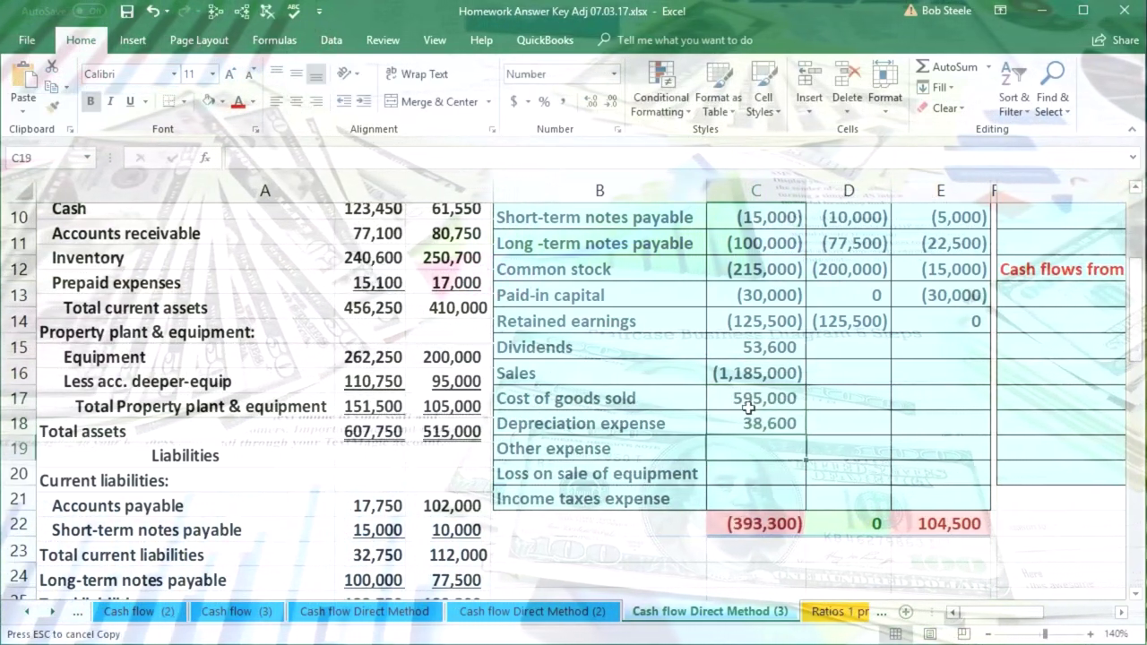
pyautogui.write('362850')
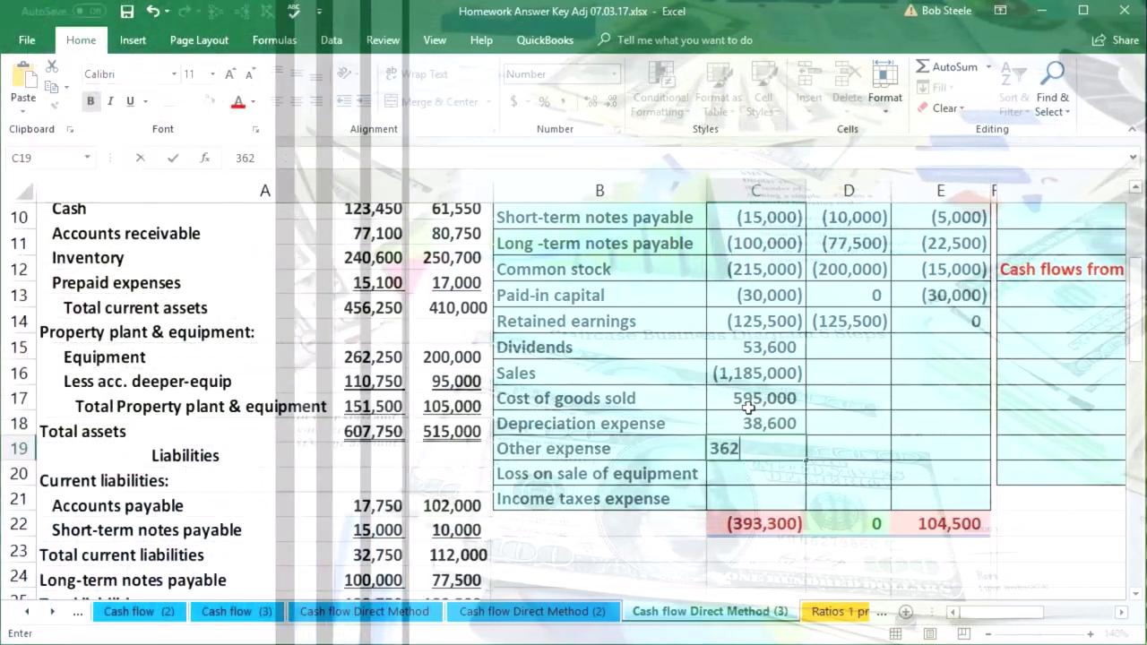
pyautogui.press('Return')
pyautogui.write('2,100')
pyautogui.press('Return')
pyautogui.write('28,350')
pyautogui.press('Return')
pyautogui.hotkey('ctrl', 'c')
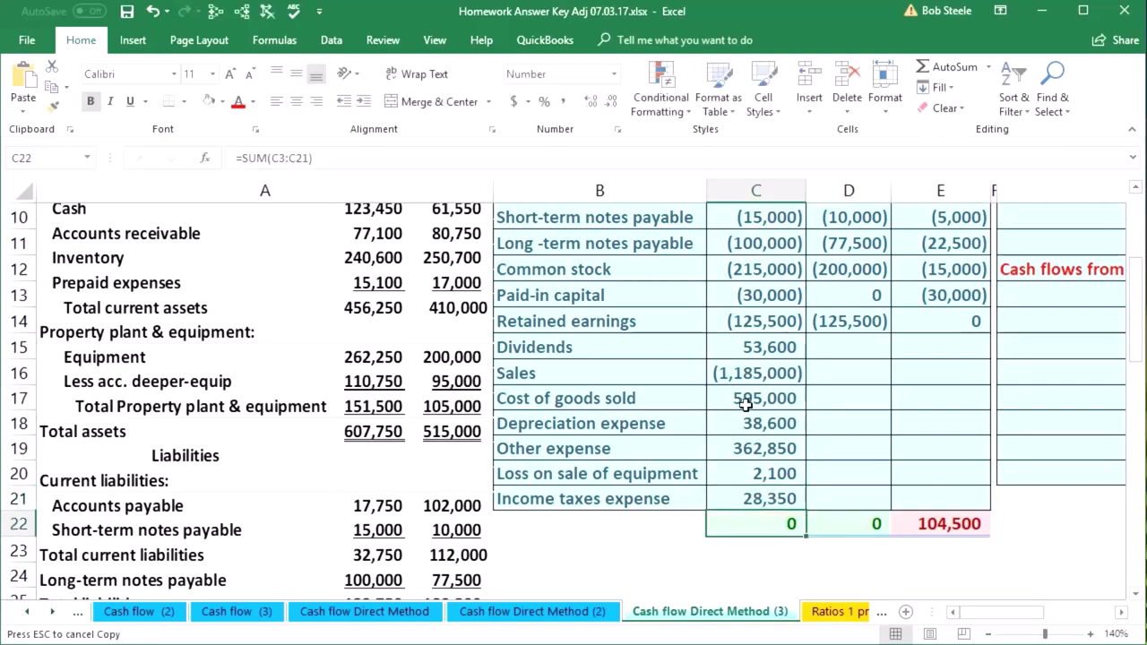
# Sum the income statement amounts in C16:C21 by selecting them and compare the total with net income
pyautogui.moveTo(751, 372); pyautogui.dragTo(751, 495)
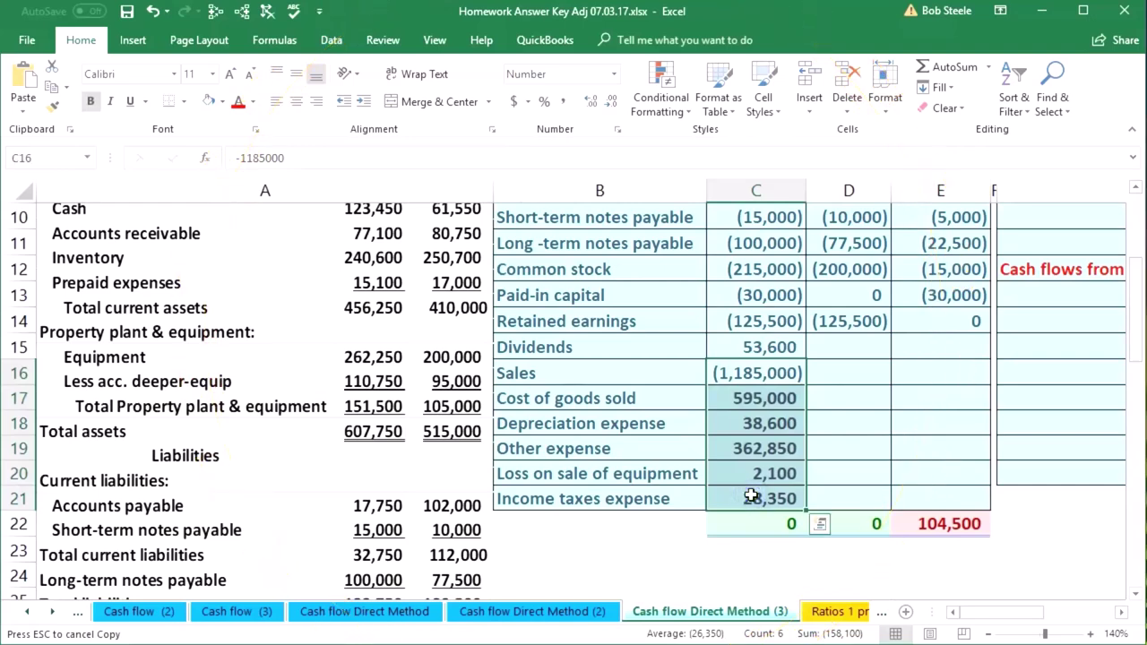
pyautogui.scroll(-4, 673, 542)
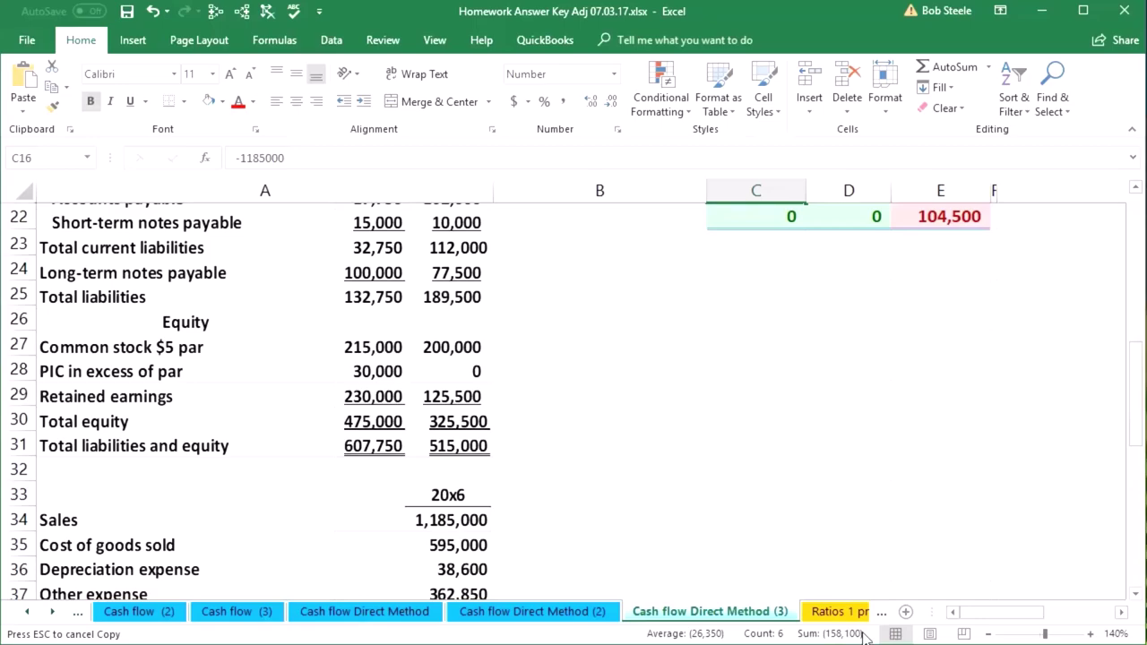
pyautogui.scroll(-2, 622, 500)
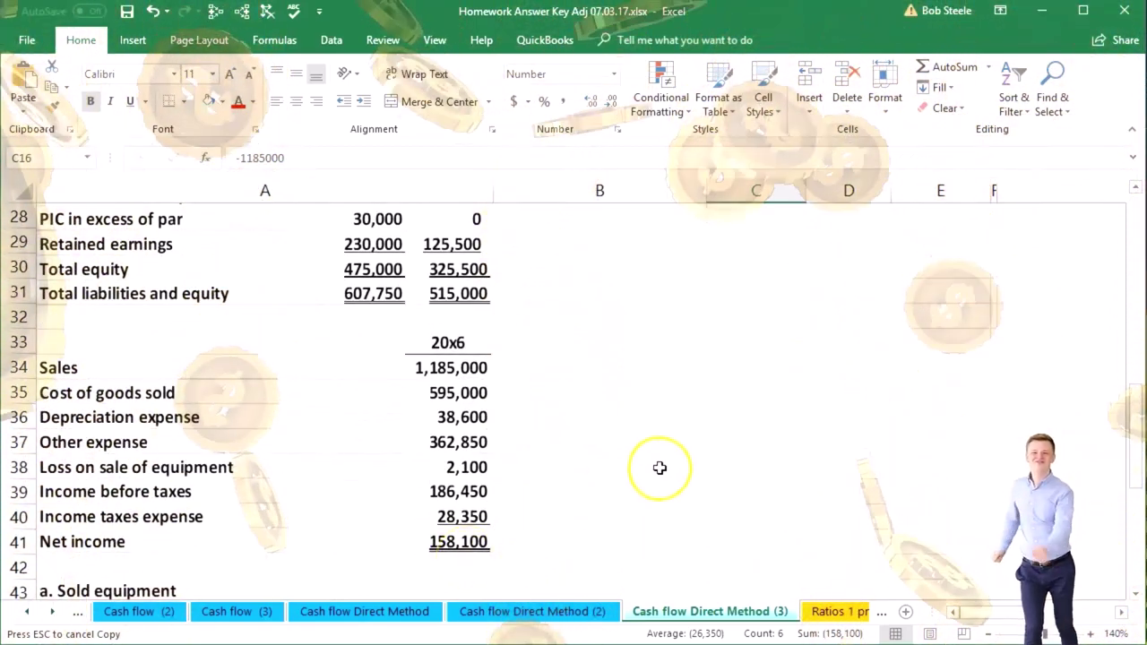
pyautogui.scroll(3, 662, 465)
pyautogui.scroll(3, 661, 465)
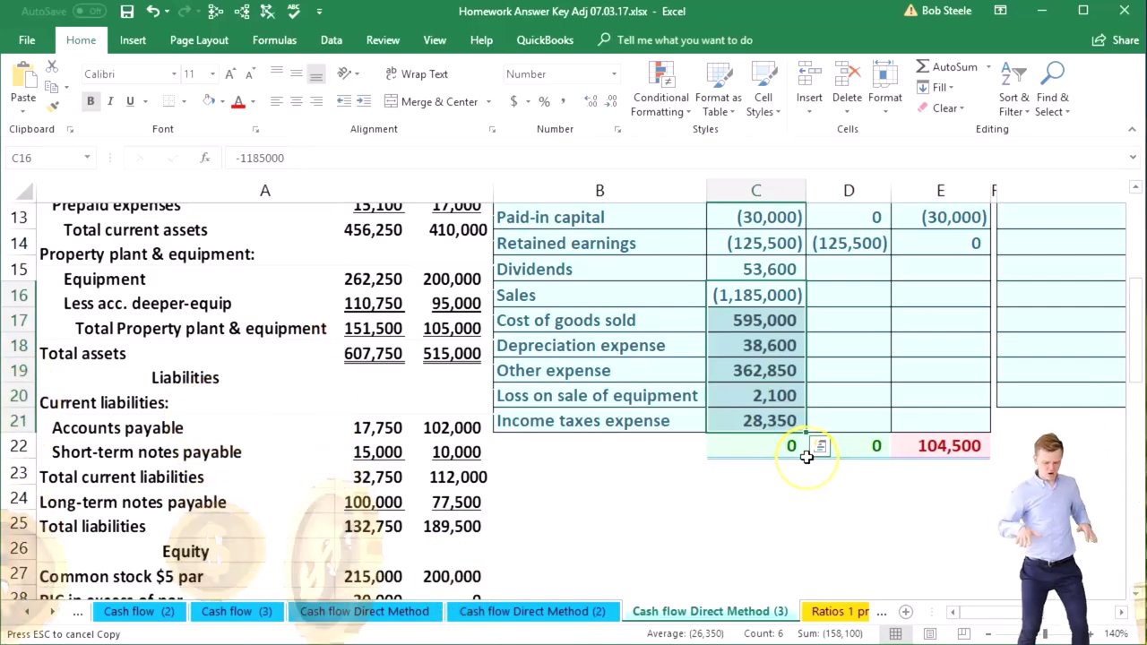
pyautogui.click(953, 243)
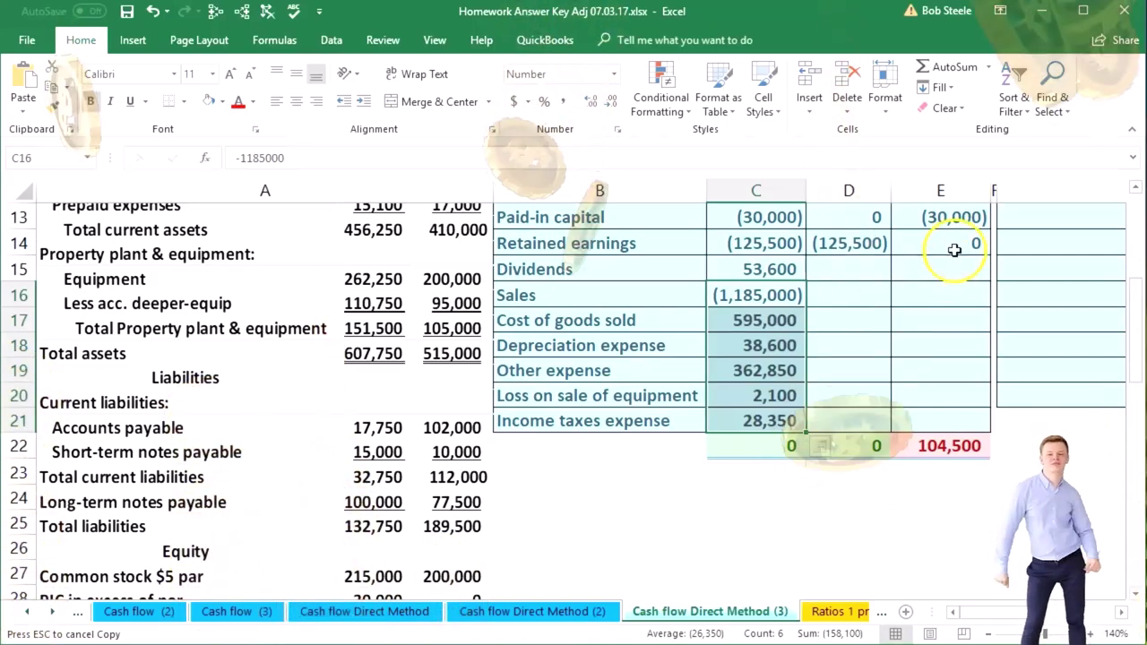
pyautogui.scroll(1, 965, 339)
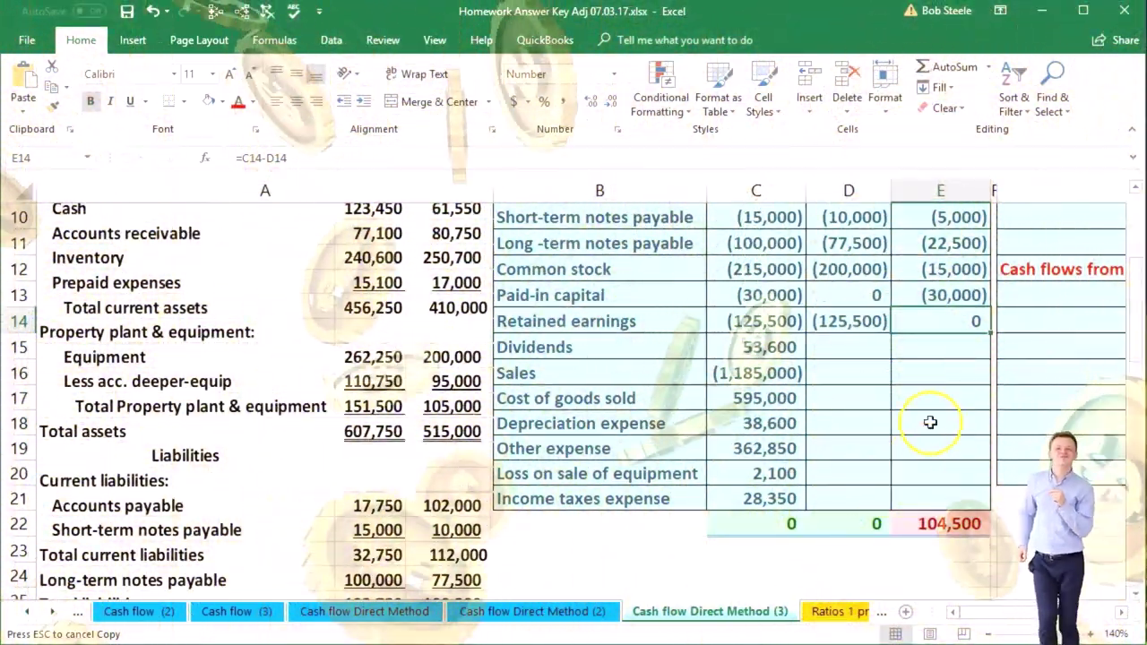
# Calculate the Dividends difference in E15 with the formula =C15-D15
pyautogui.click(952, 339)
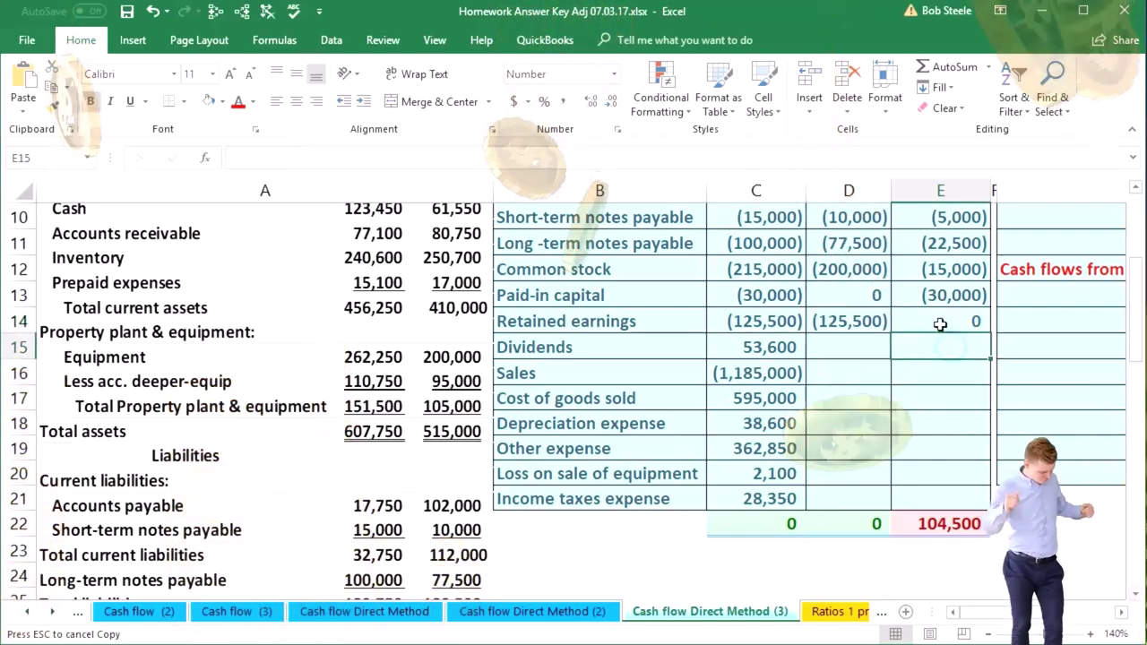
pyautogui.write('=C15')
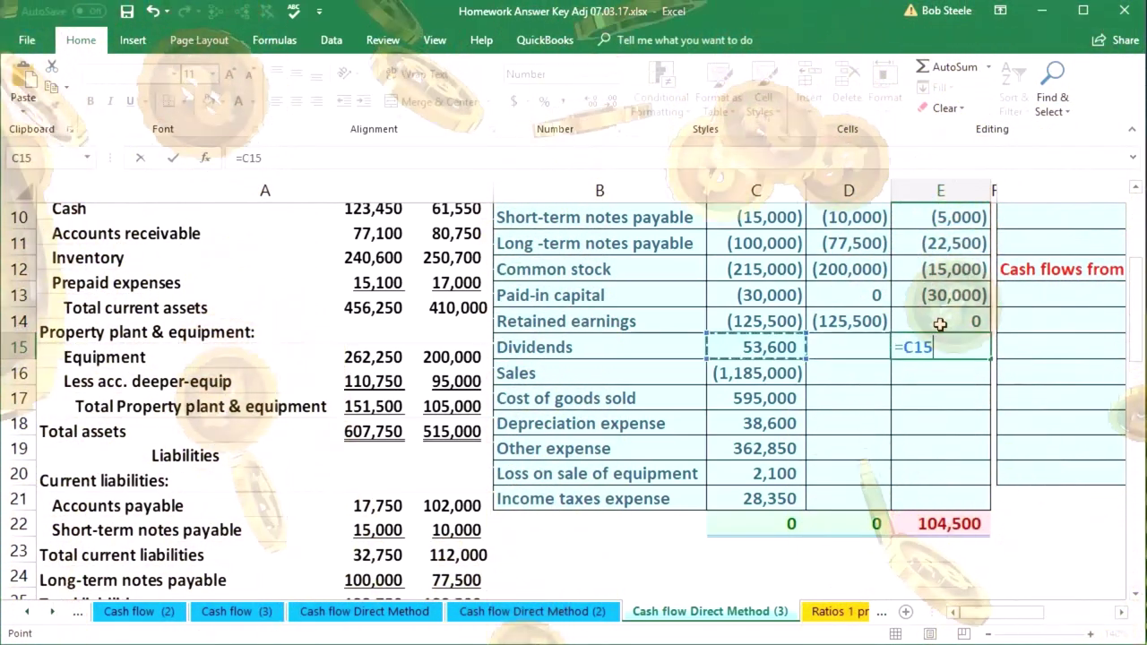
pyautogui.write('-D15')
pyautogui.press('Return')
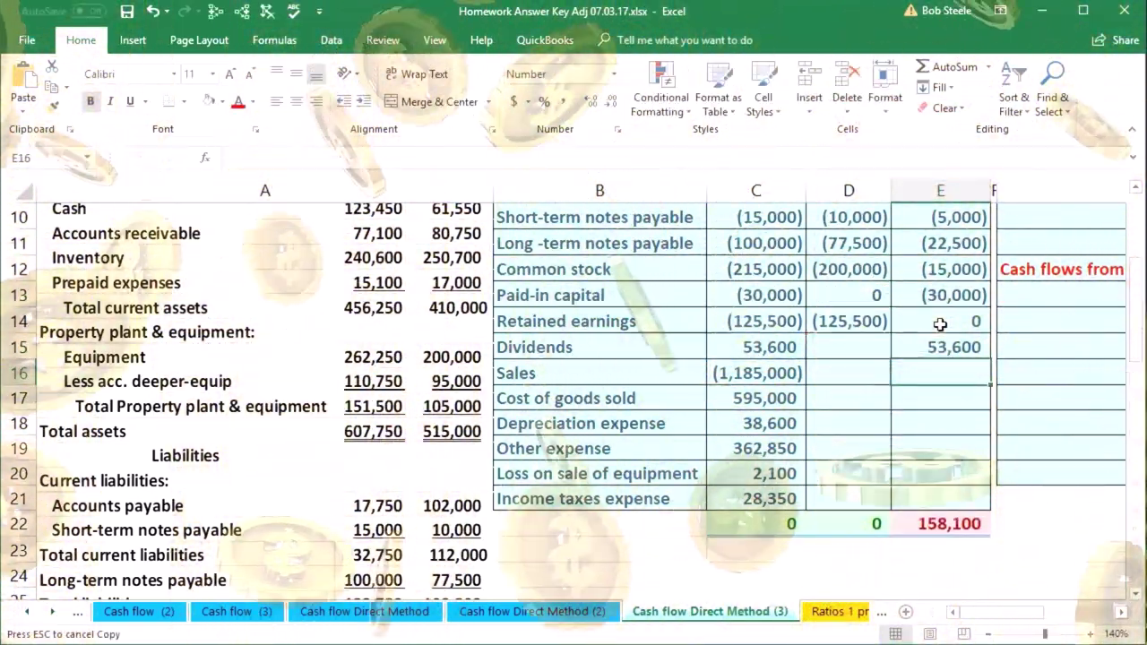
# Check the Retained earnings difference formula and fill the Dividends formula from E15 down through Income taxes expense in E21
pyautogui.click(946, 295)
pyautogui.doubleClick(952, 321)
pyautogui.press('Return')
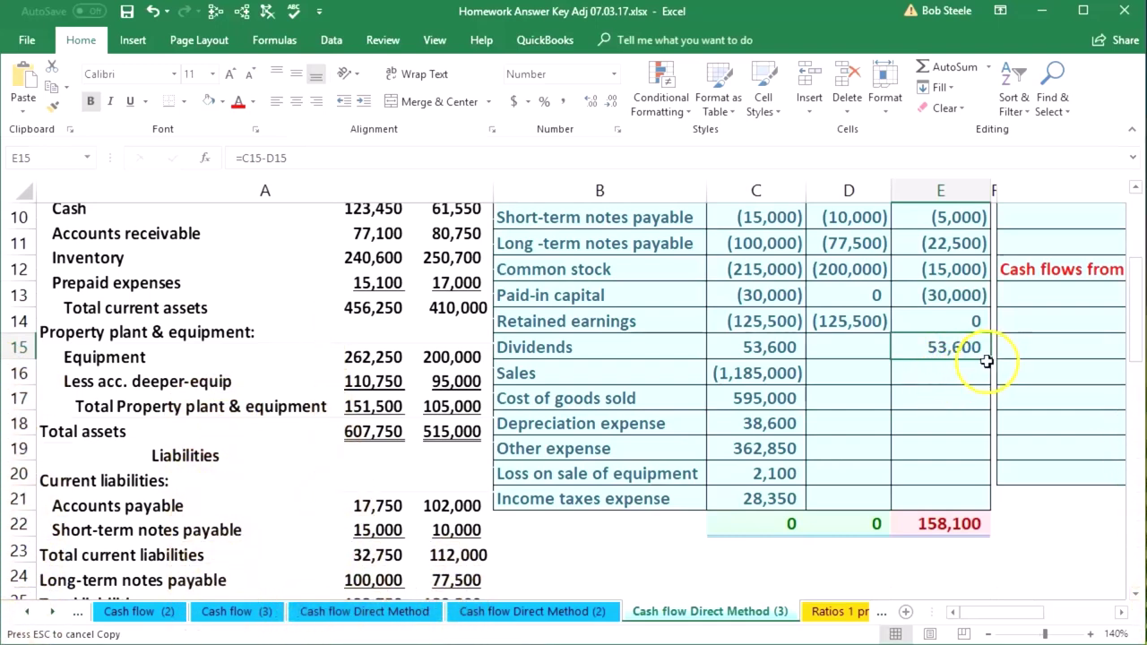
pyautogui.moveTo(989, 359); pyautogui.dragTo(979, 444)
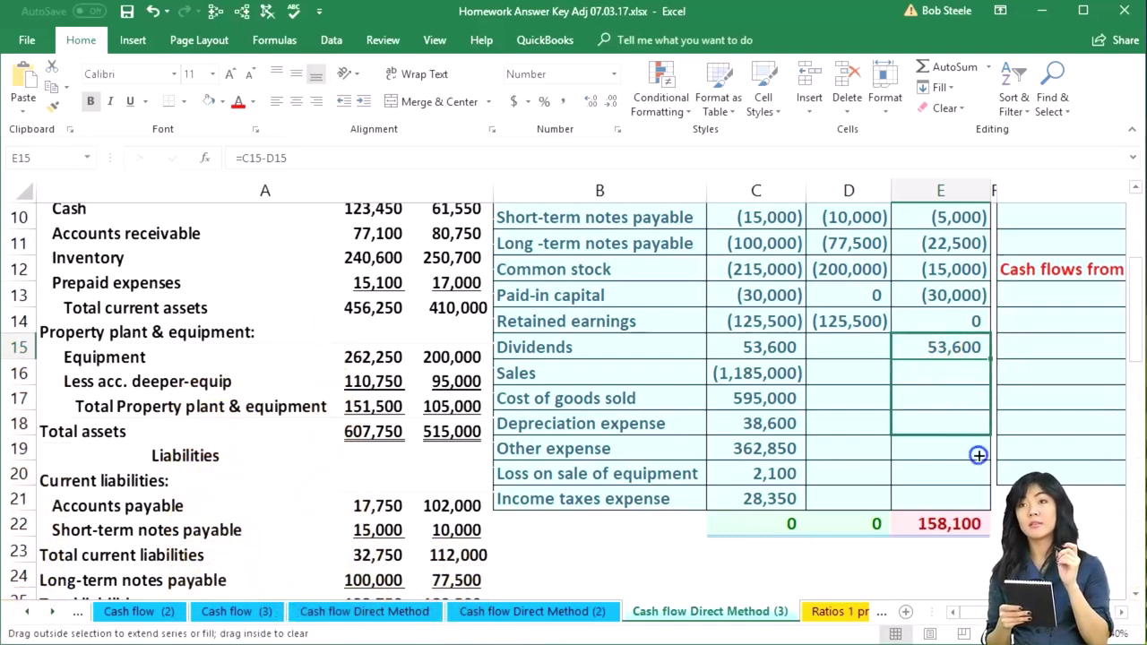
pyautogui.moveTo(977, 499); pyautogui.dragTo(977, 497)
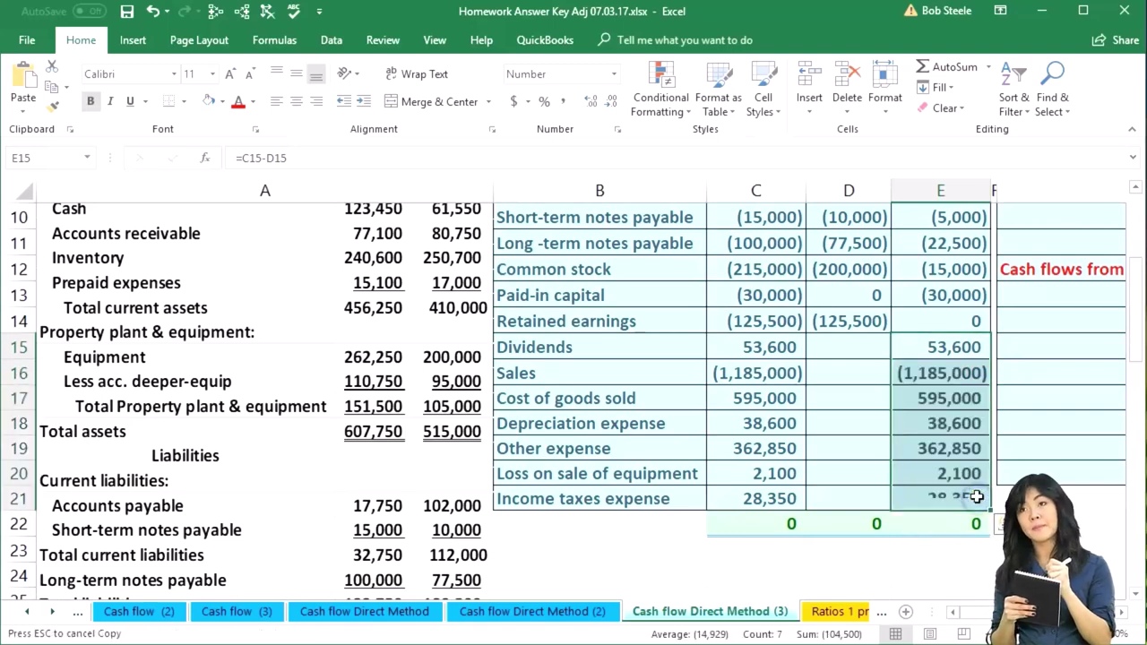
# Inspect the filled difference formulas for Sales, Depreciation expense and Other expense in column E
pyautogui.click(935, 422)
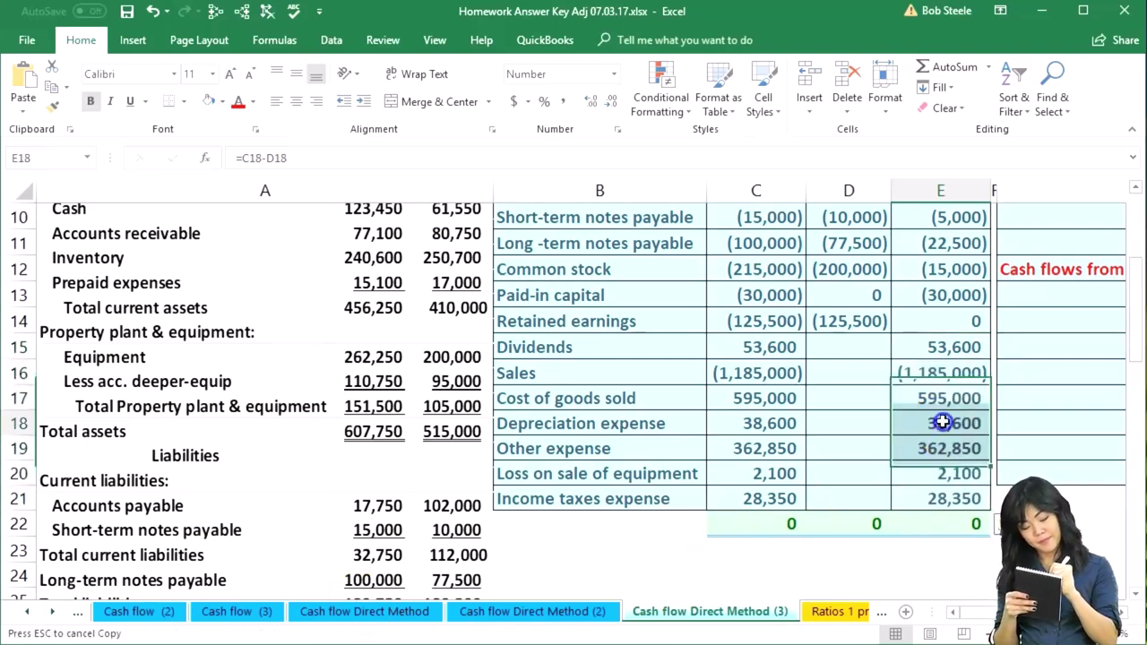
pyautogui.doubleClick(932, 381)
pyautogui.press('Return')
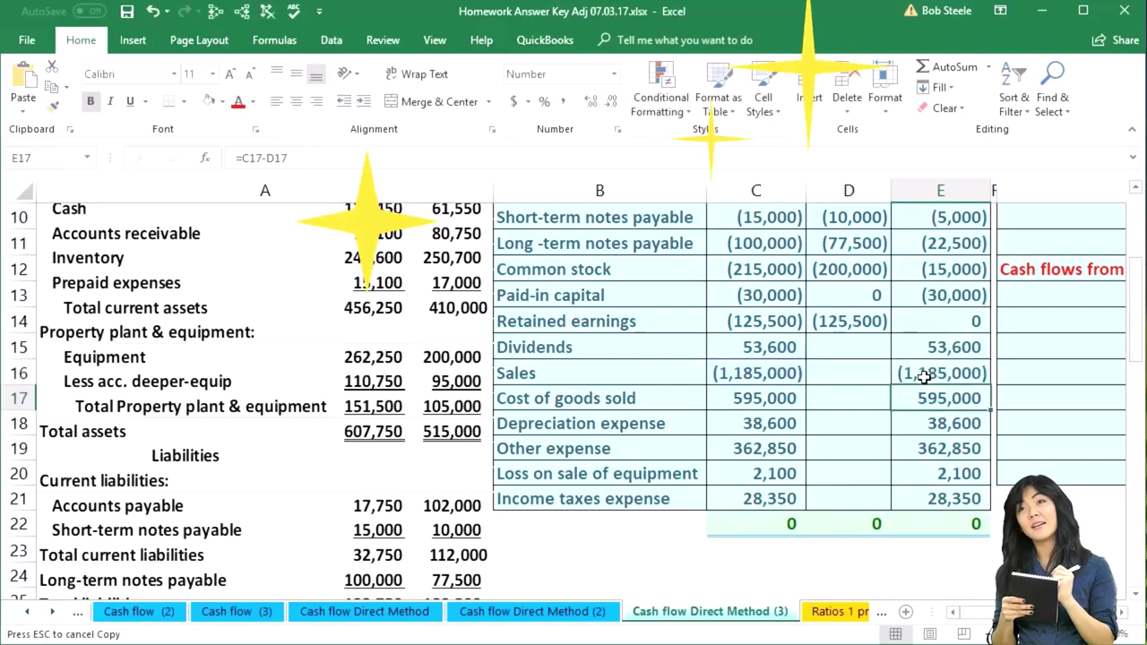
pyautogui.doubleClick(950, 421)
pyautogui.press('Return')
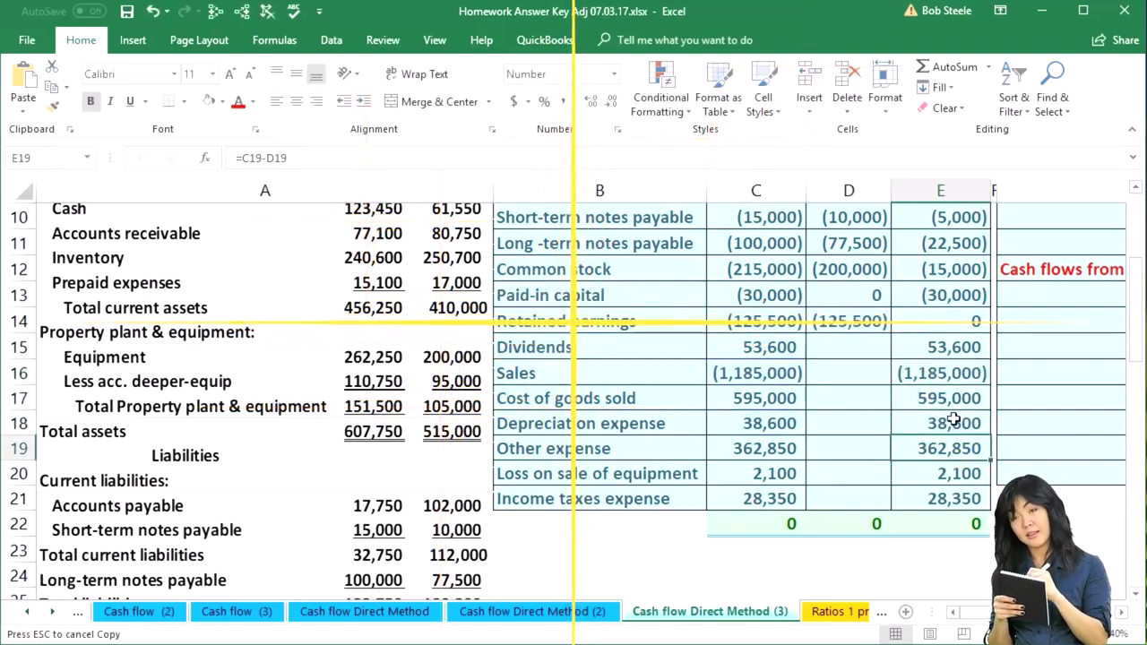
pyautogui.doubleClick(956, 447)
pyautogui.press('Return')
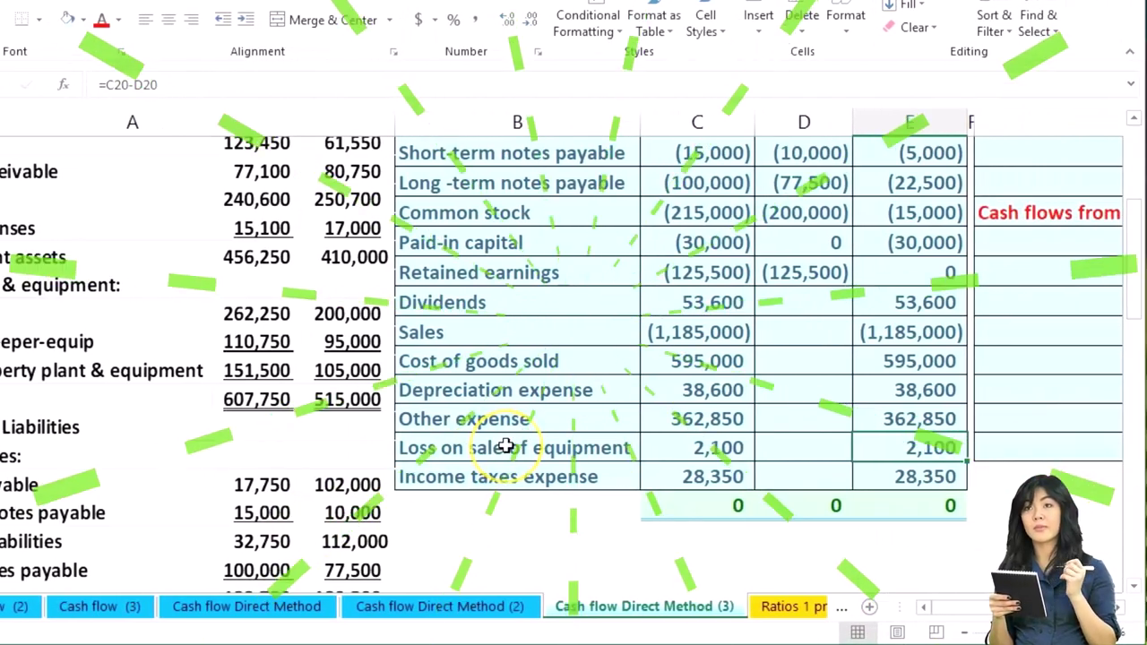
# Review the completed accounts worksheet and the operations and investing activities headings of the cash flow statement in column G
pyautogui.scroll(1, 353, 422)
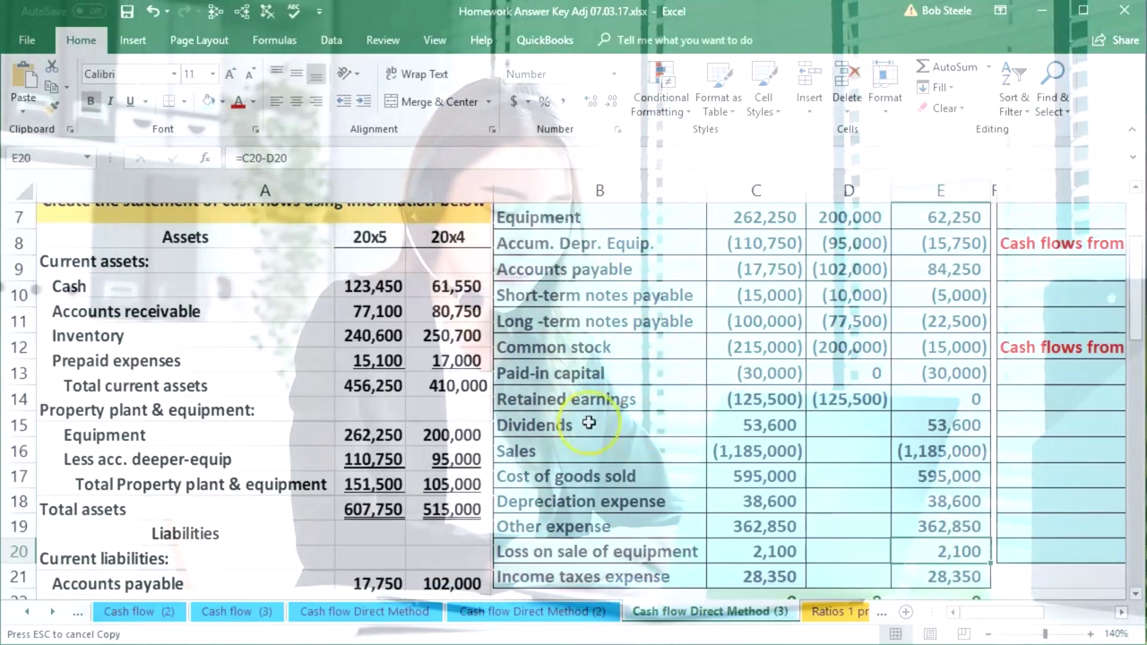
pyautogui.click(782, 451)
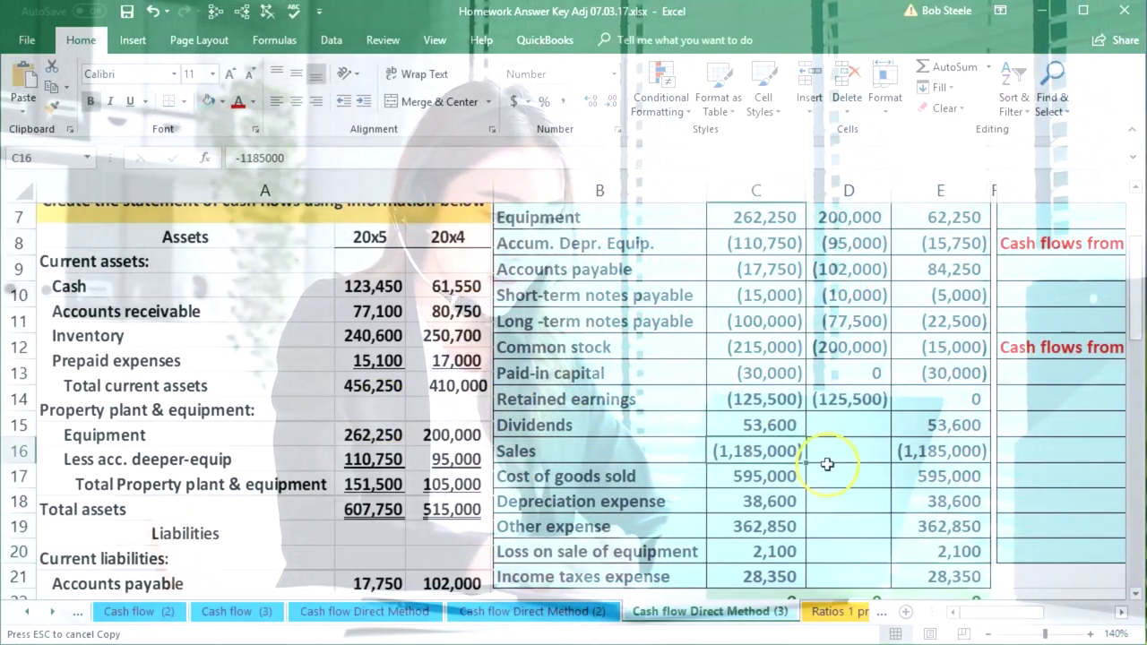
pyautogui.scroll(1, 827, 457)
pyautogui.scroll(1, 856, 421)
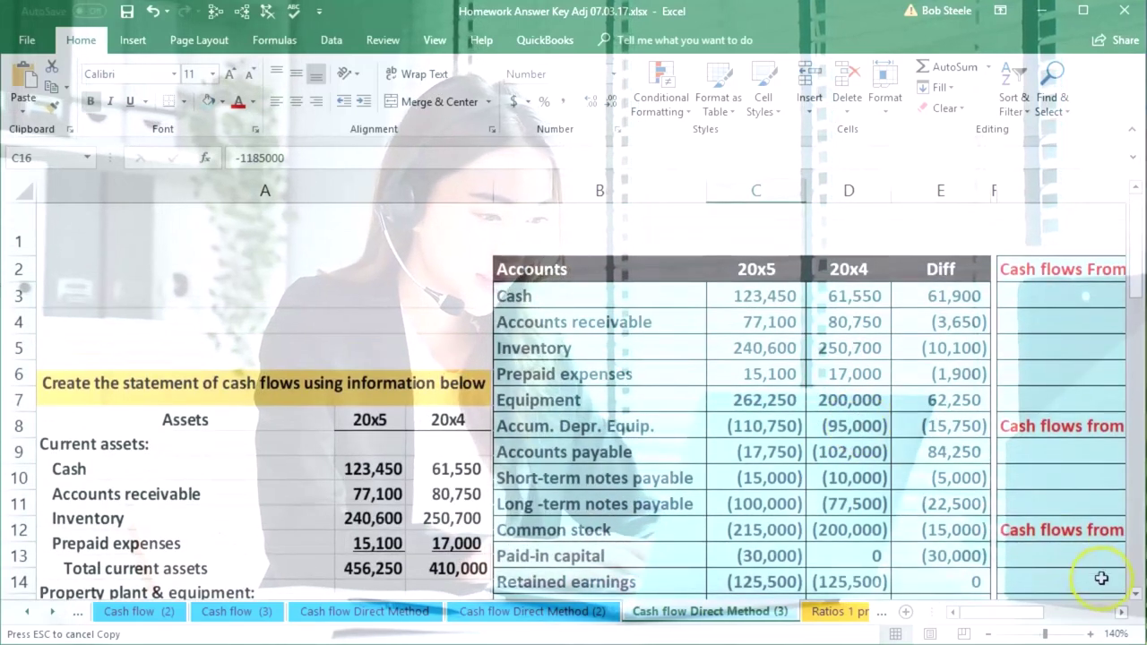
pyautogui.click(1122, 612)
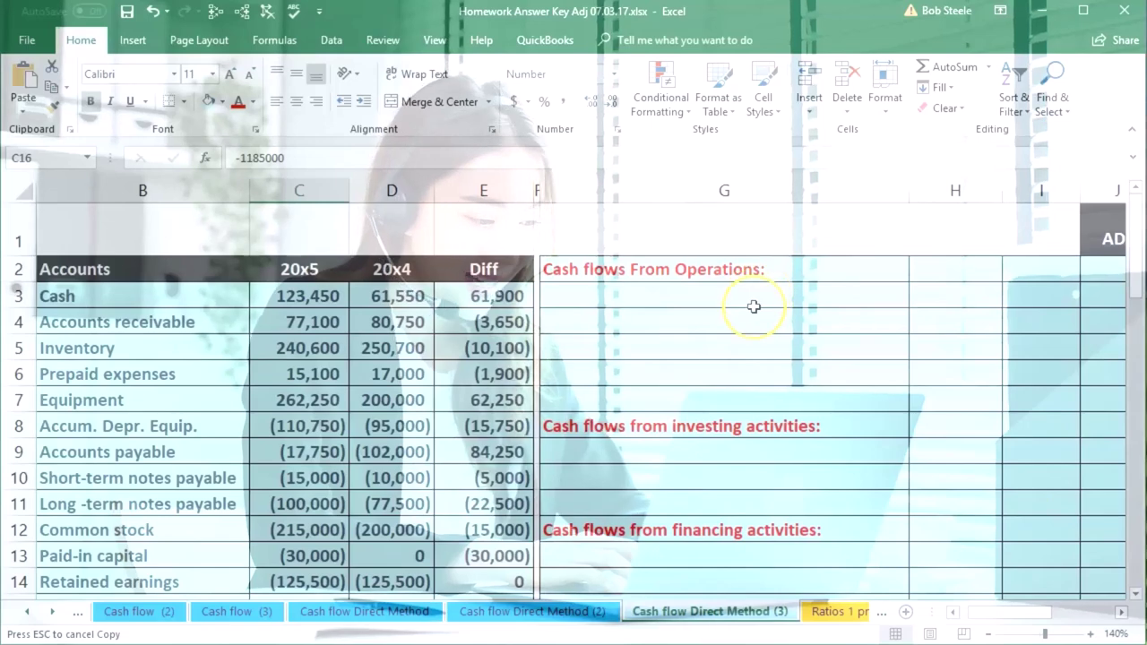
pyautogui.click(703, 341)
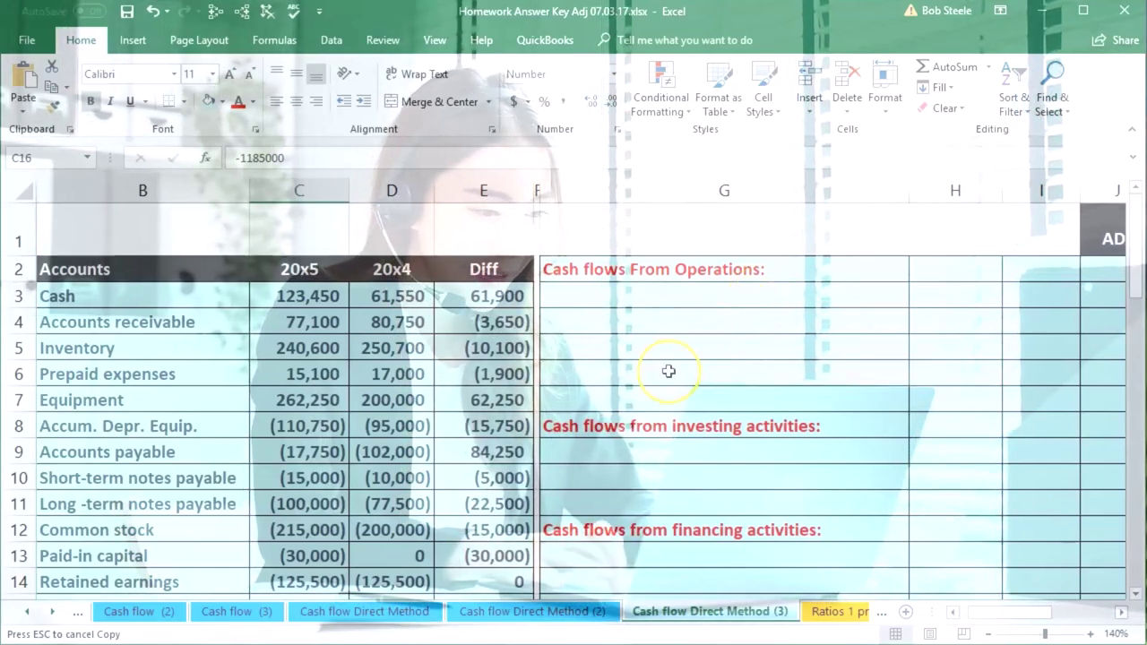
pyautogui.click(715, 269)
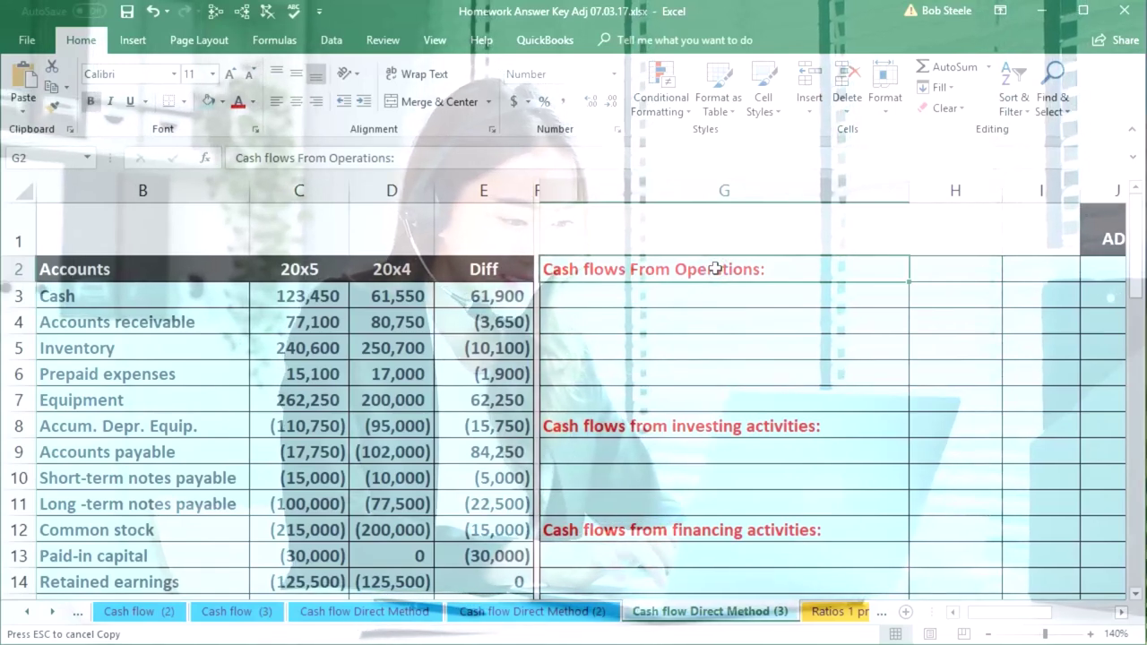
pyautogui.click(787, 270)
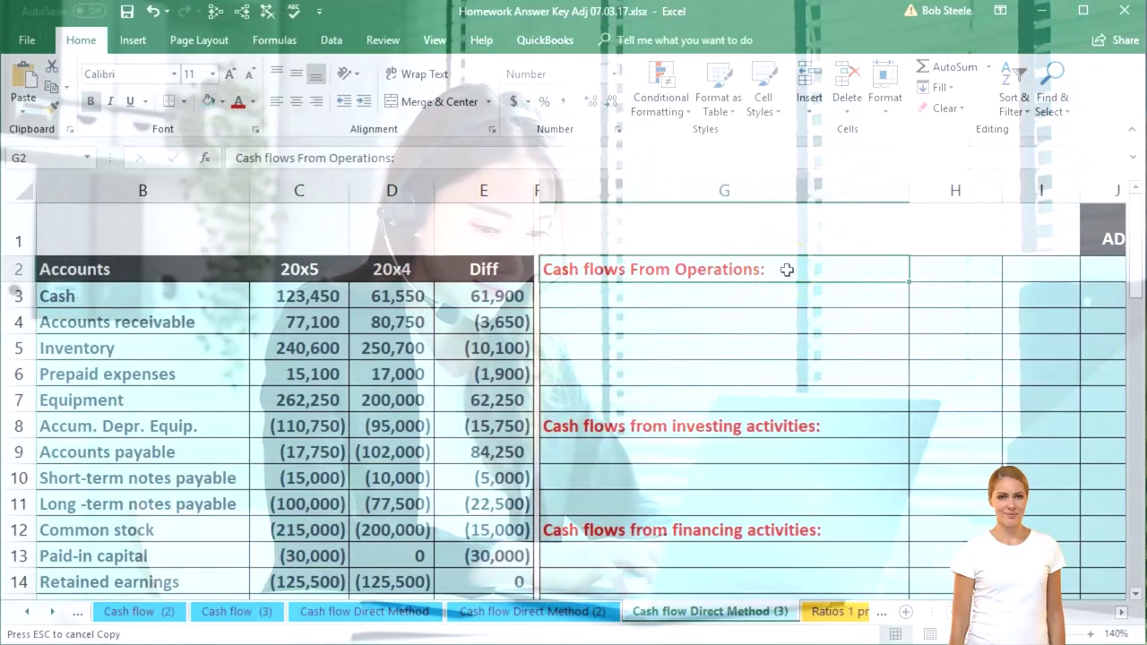
pyautogui.click(843, 428)
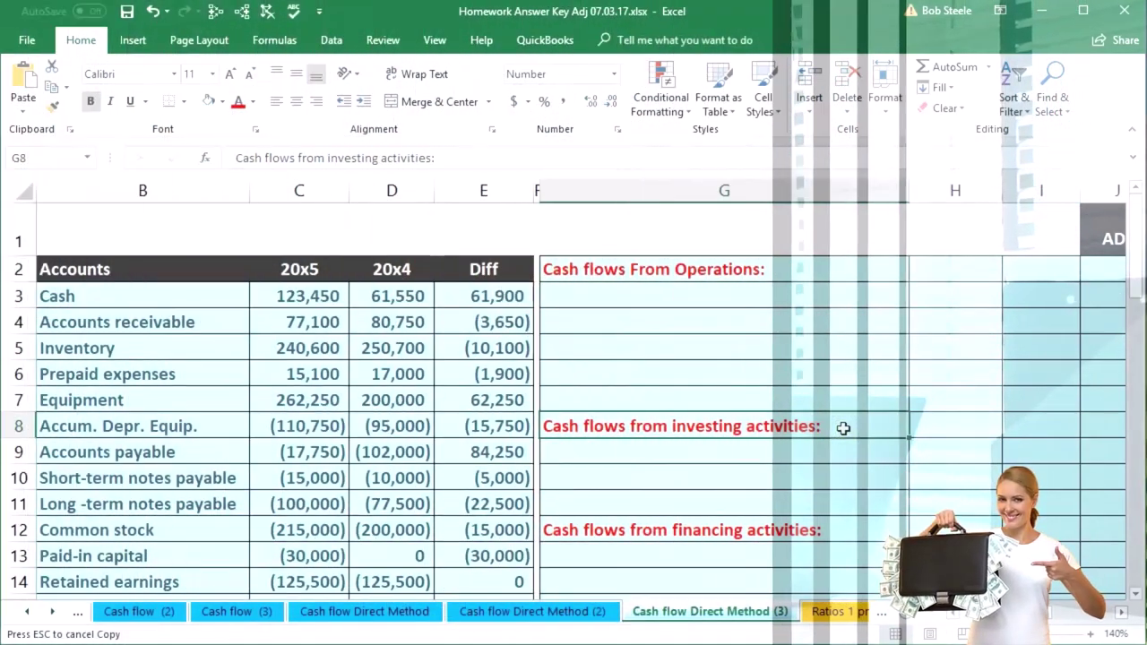